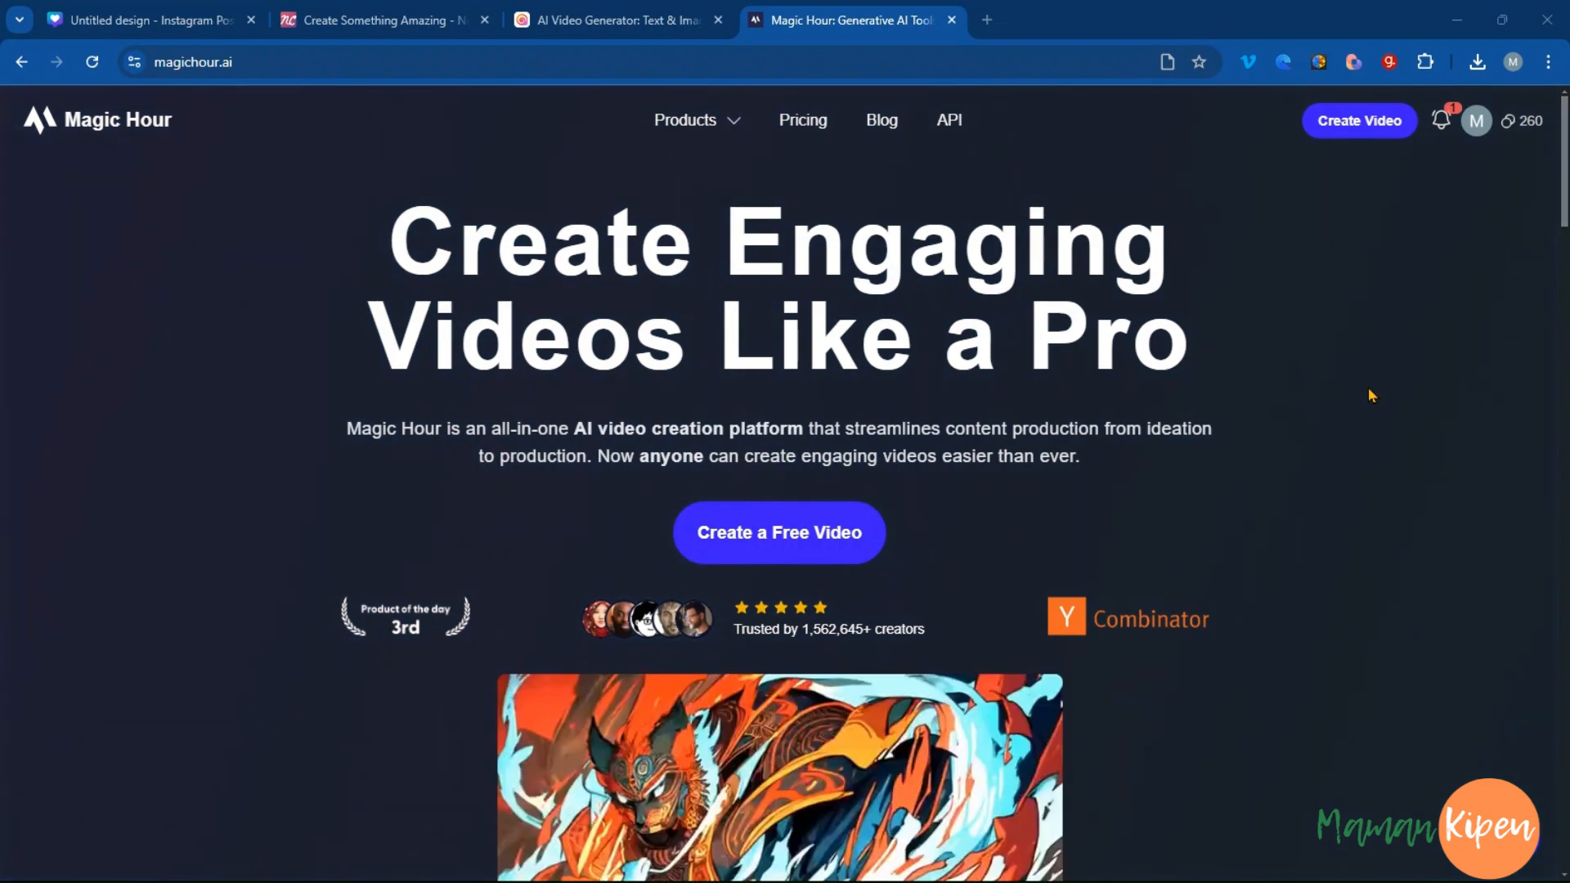
Look through the Magic Hour homepage, examining the video creation tools and the template section
scroll(1308, 480, down, 5)
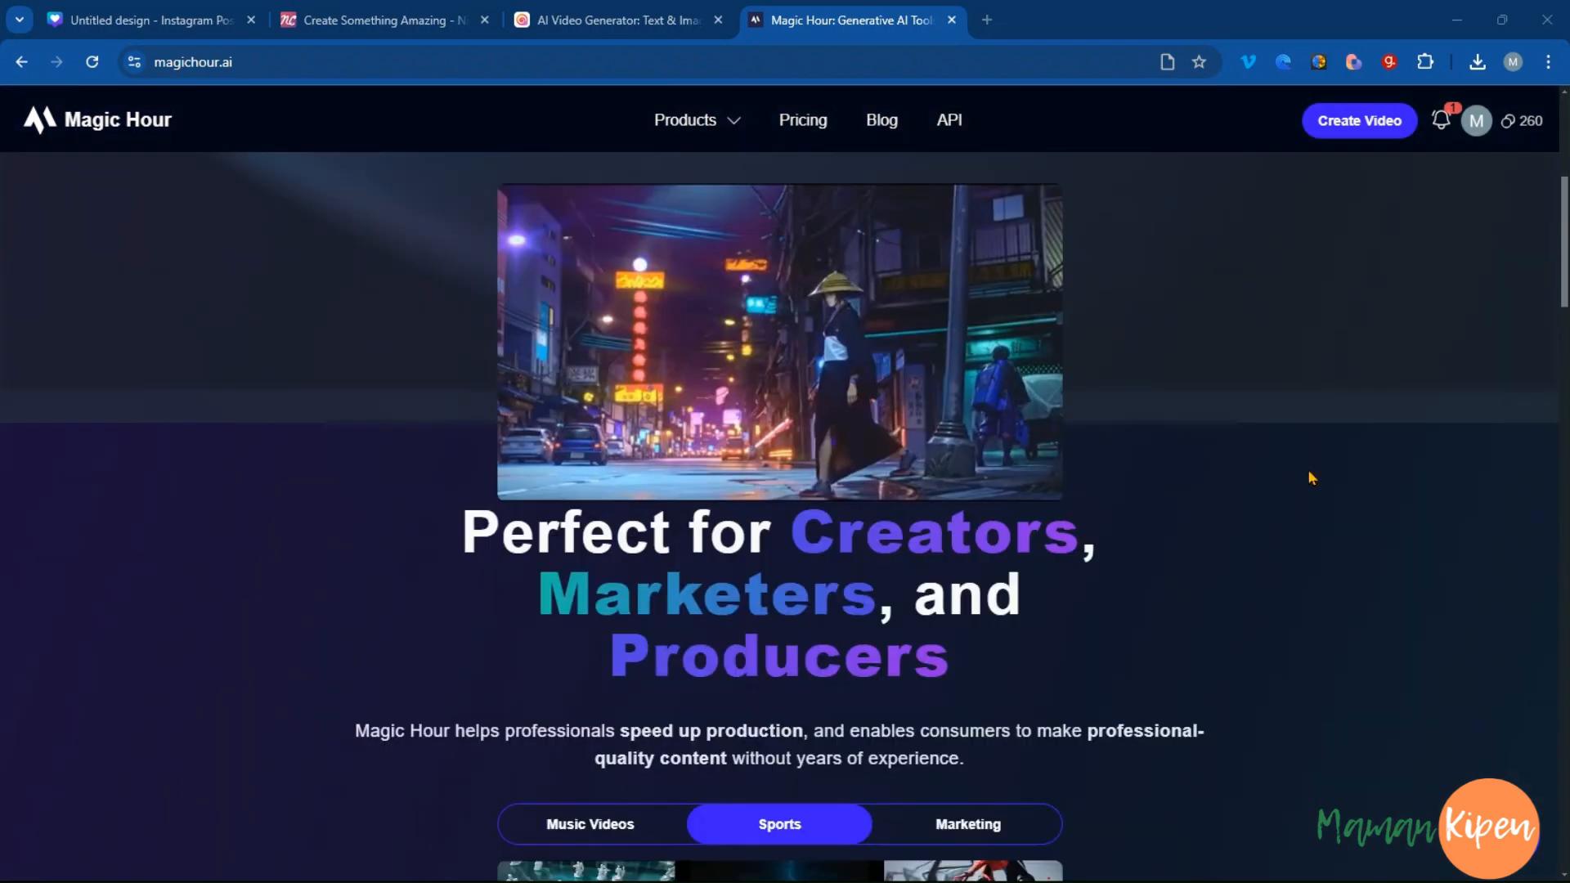
scroll(1310, 479, down, 1)
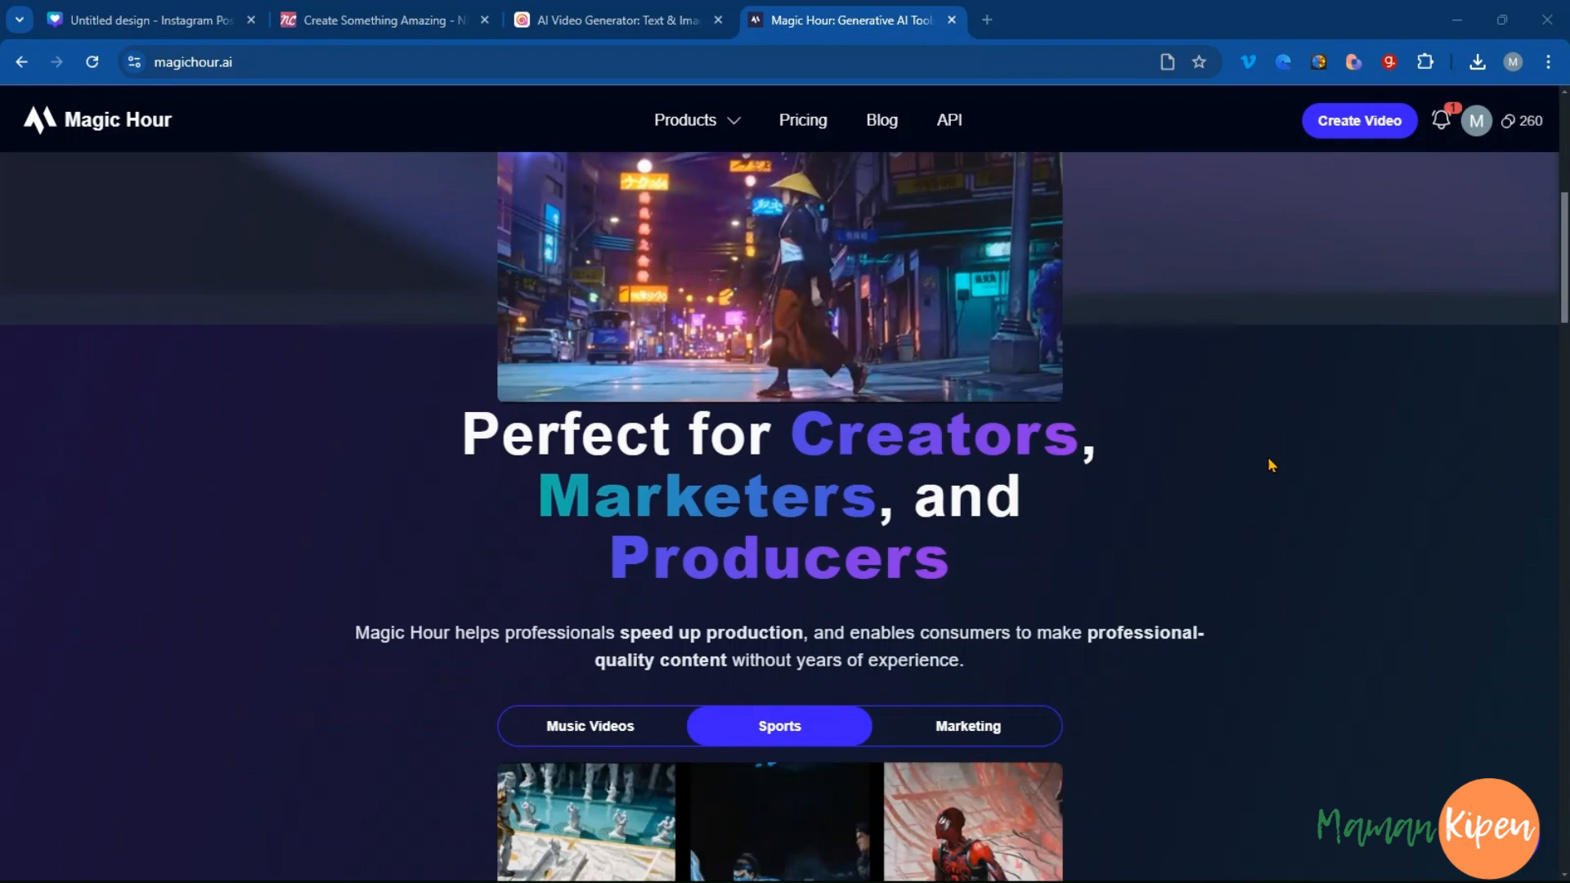
scroll(1244, 523, down, 4)
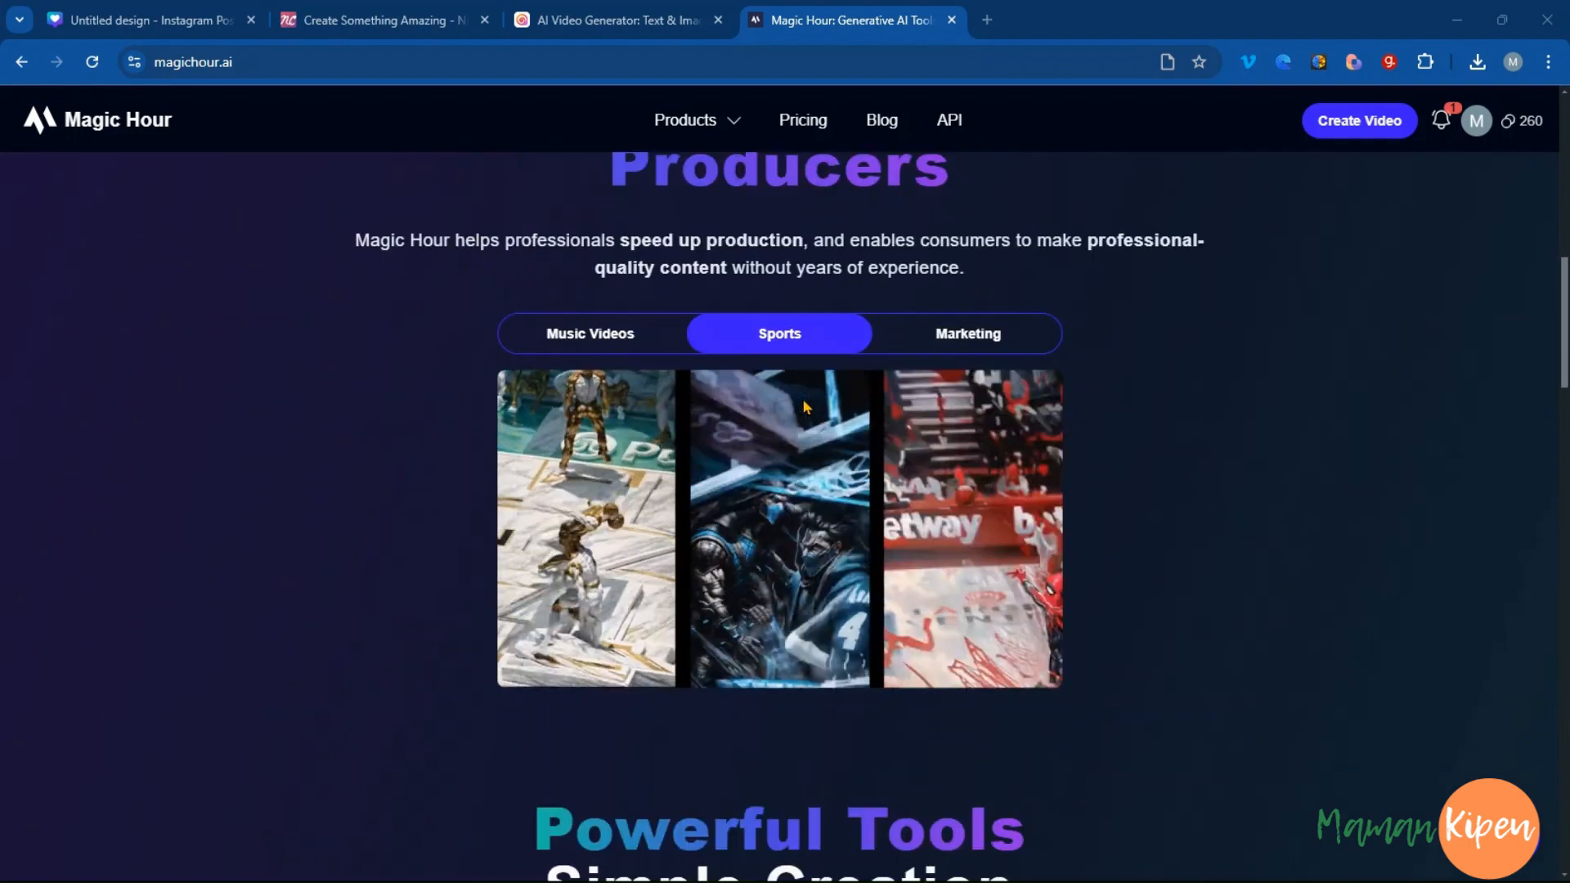
scroll(1164, 498, down, 4)
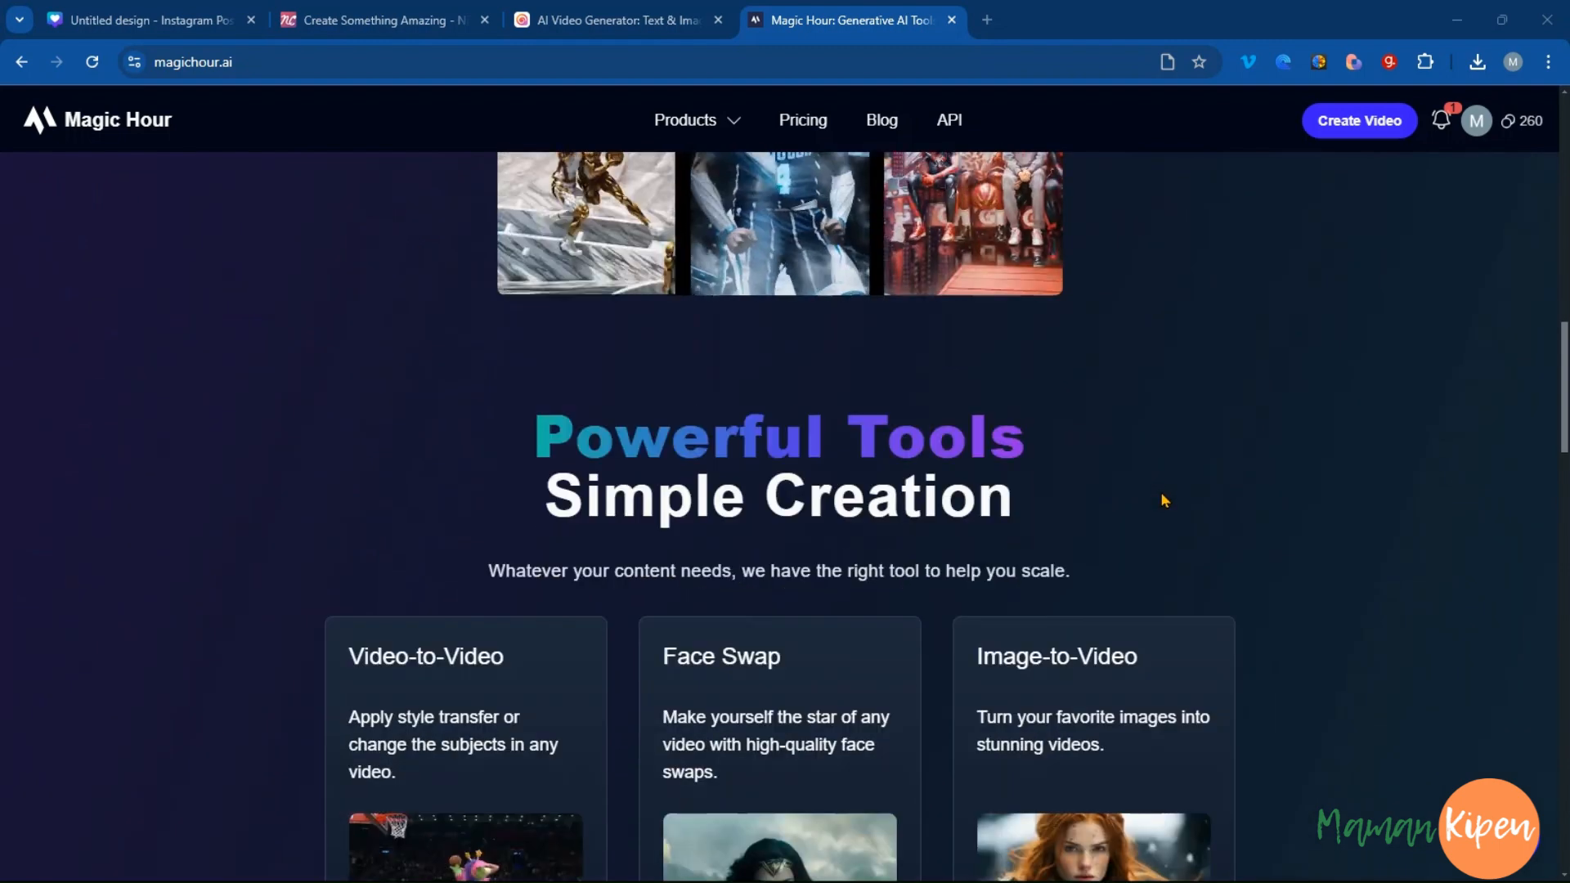
scroll(1164, 498, down, 4)
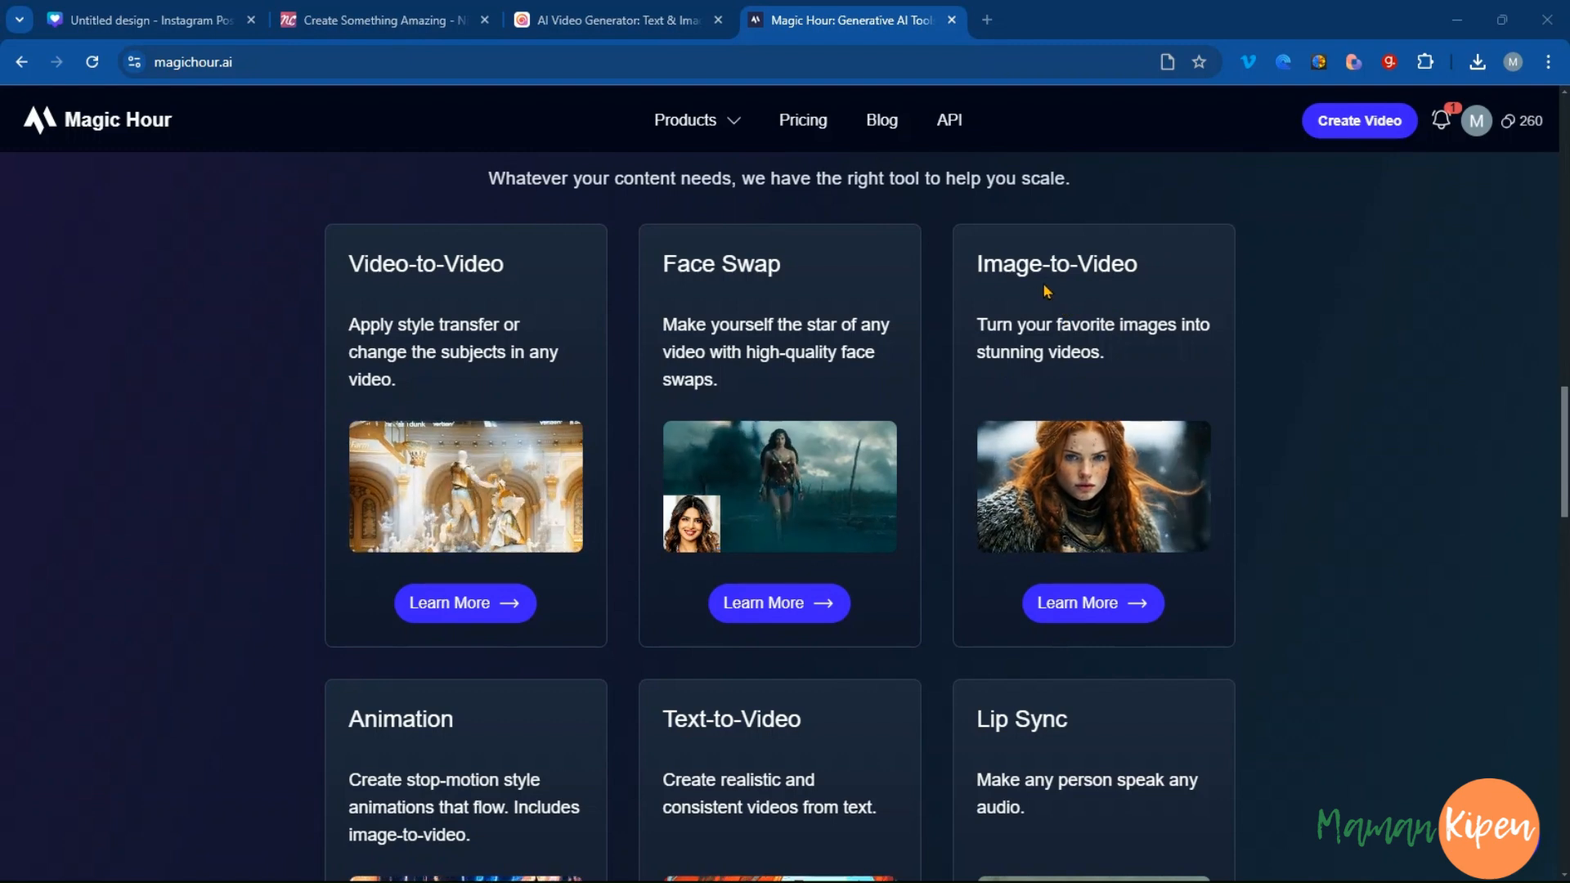
scroll(1206, 526, down, 3)
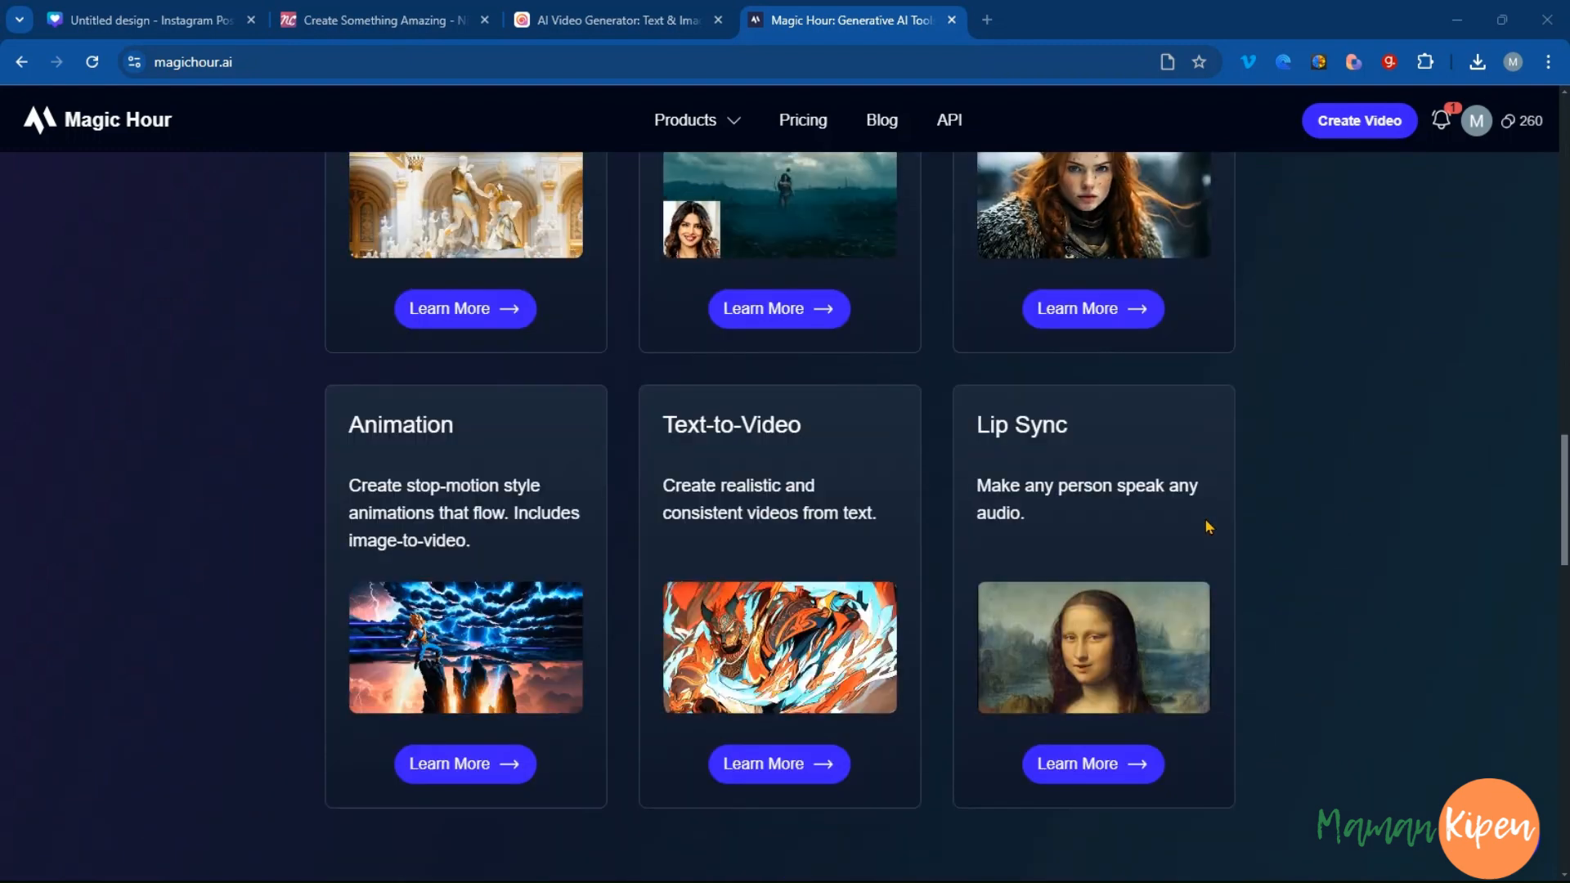
scroll(1204, 518, down, 1)
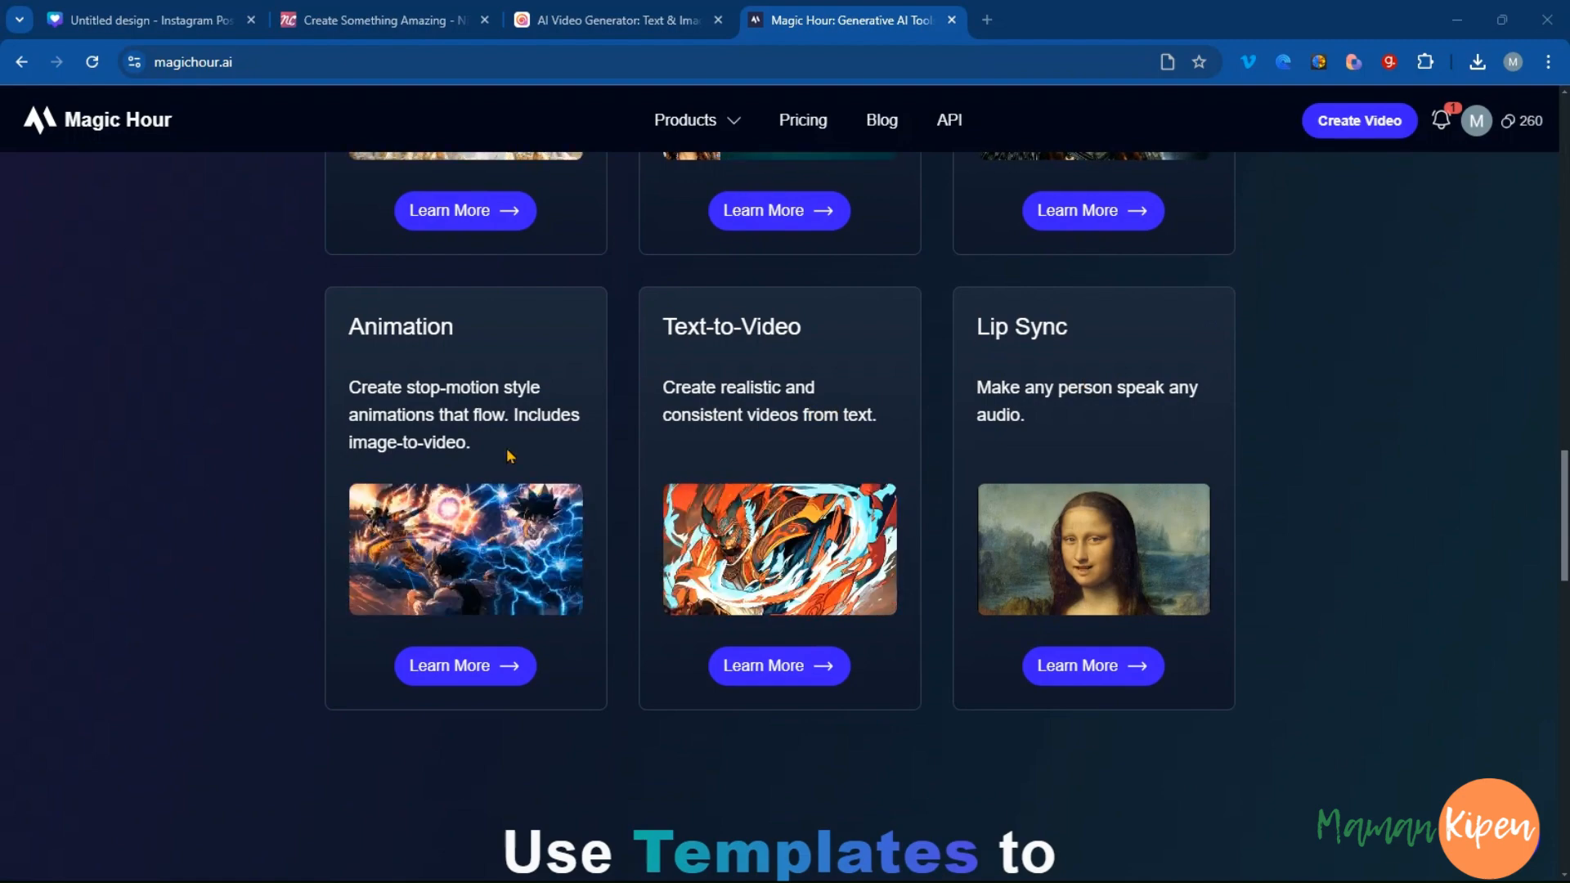
scroll(528, 469, down, 8)
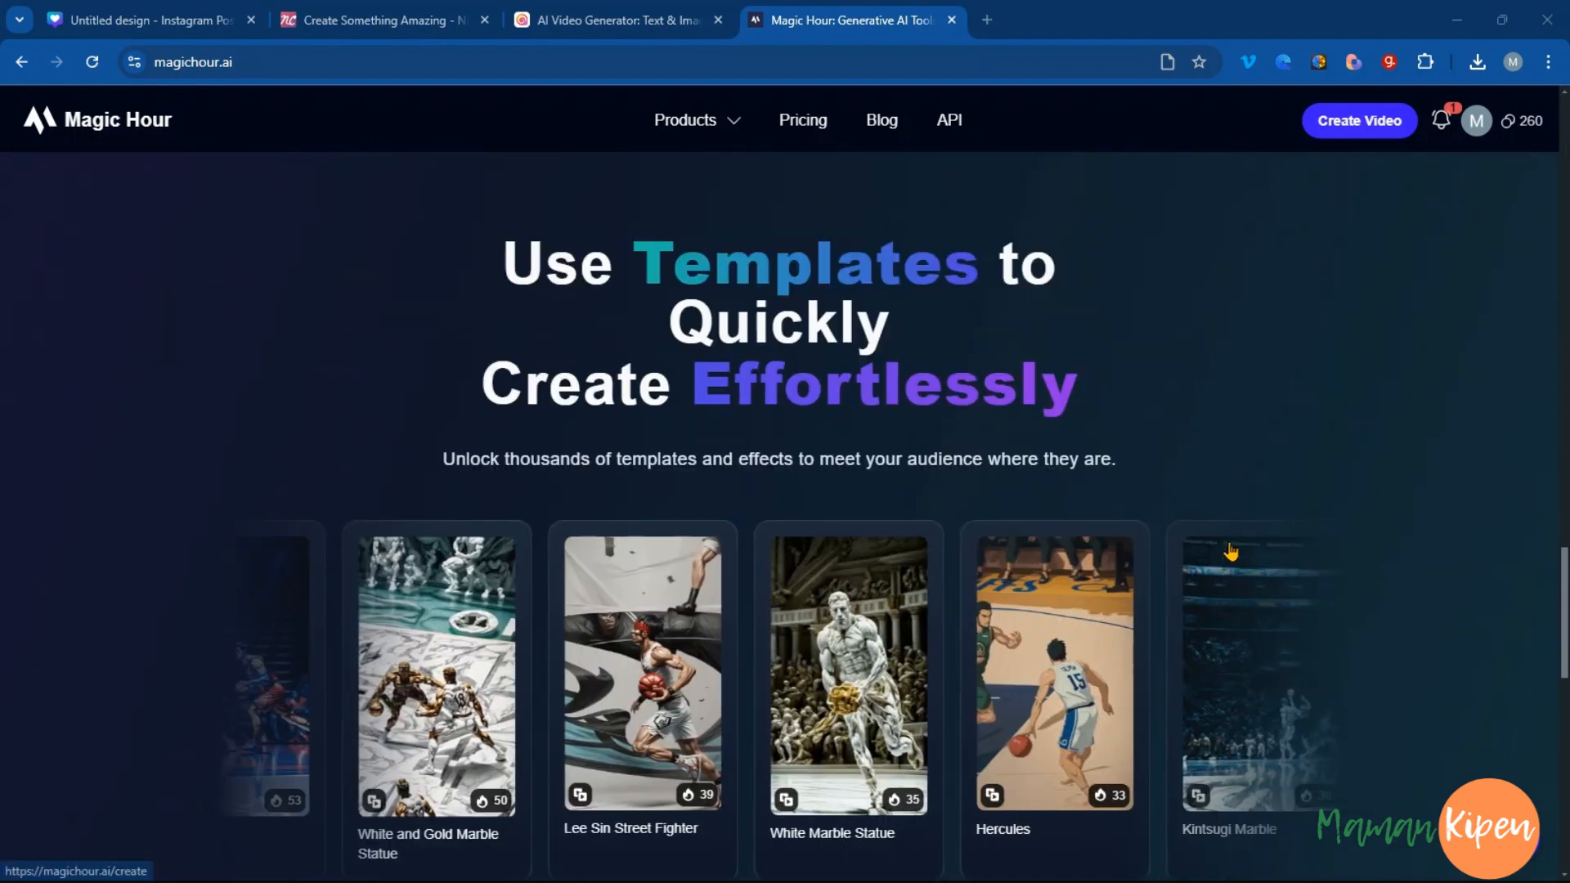
scroll(1319, 530, up, 12)
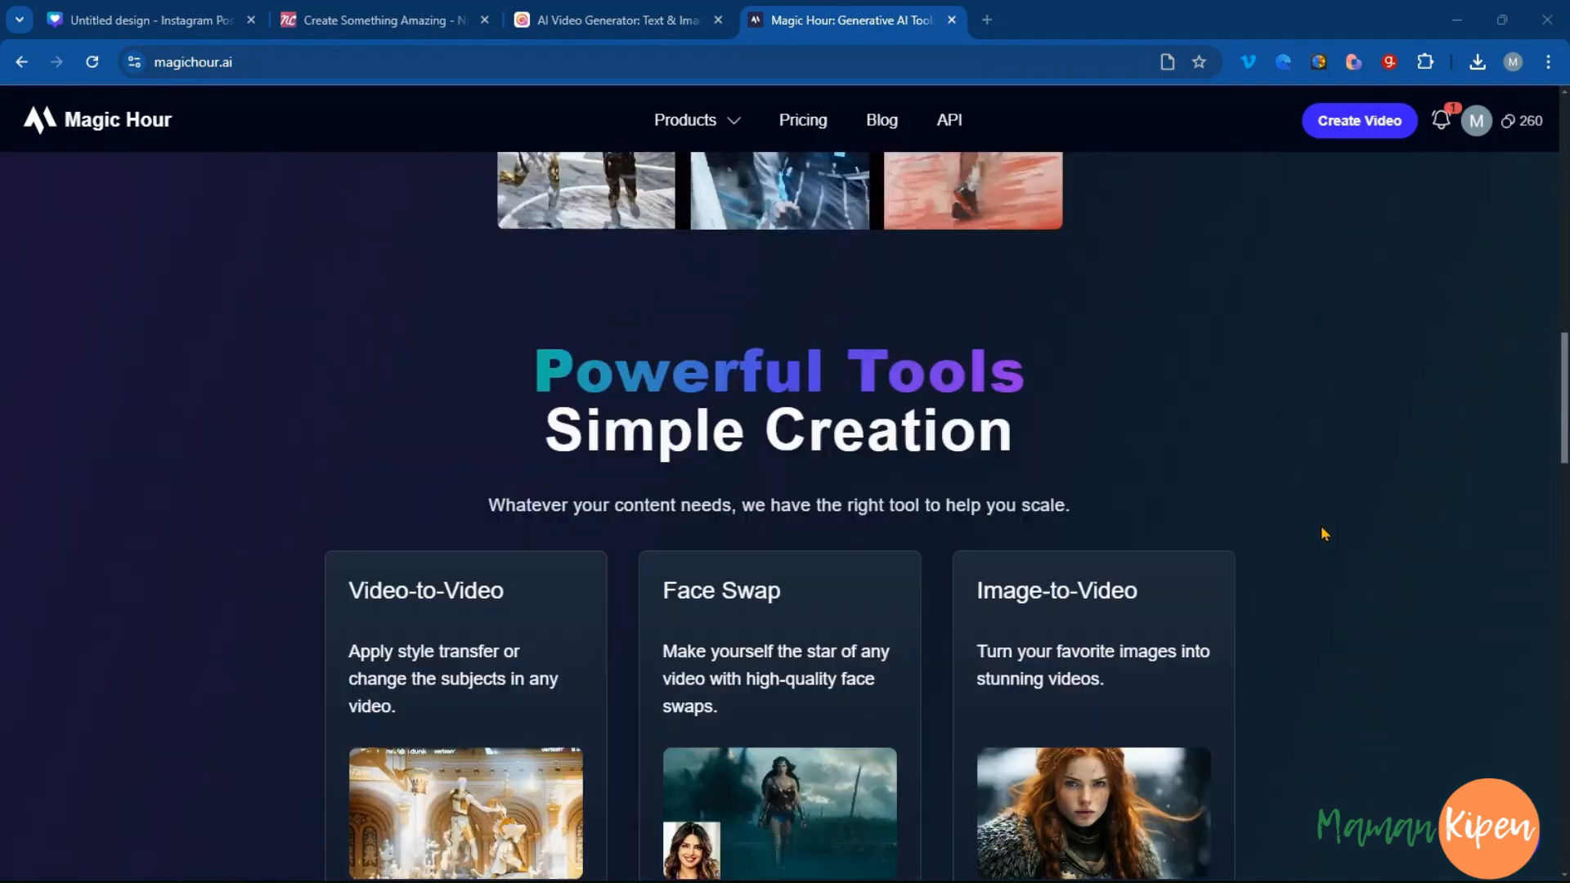
scroll(1322, 530, up, 10)
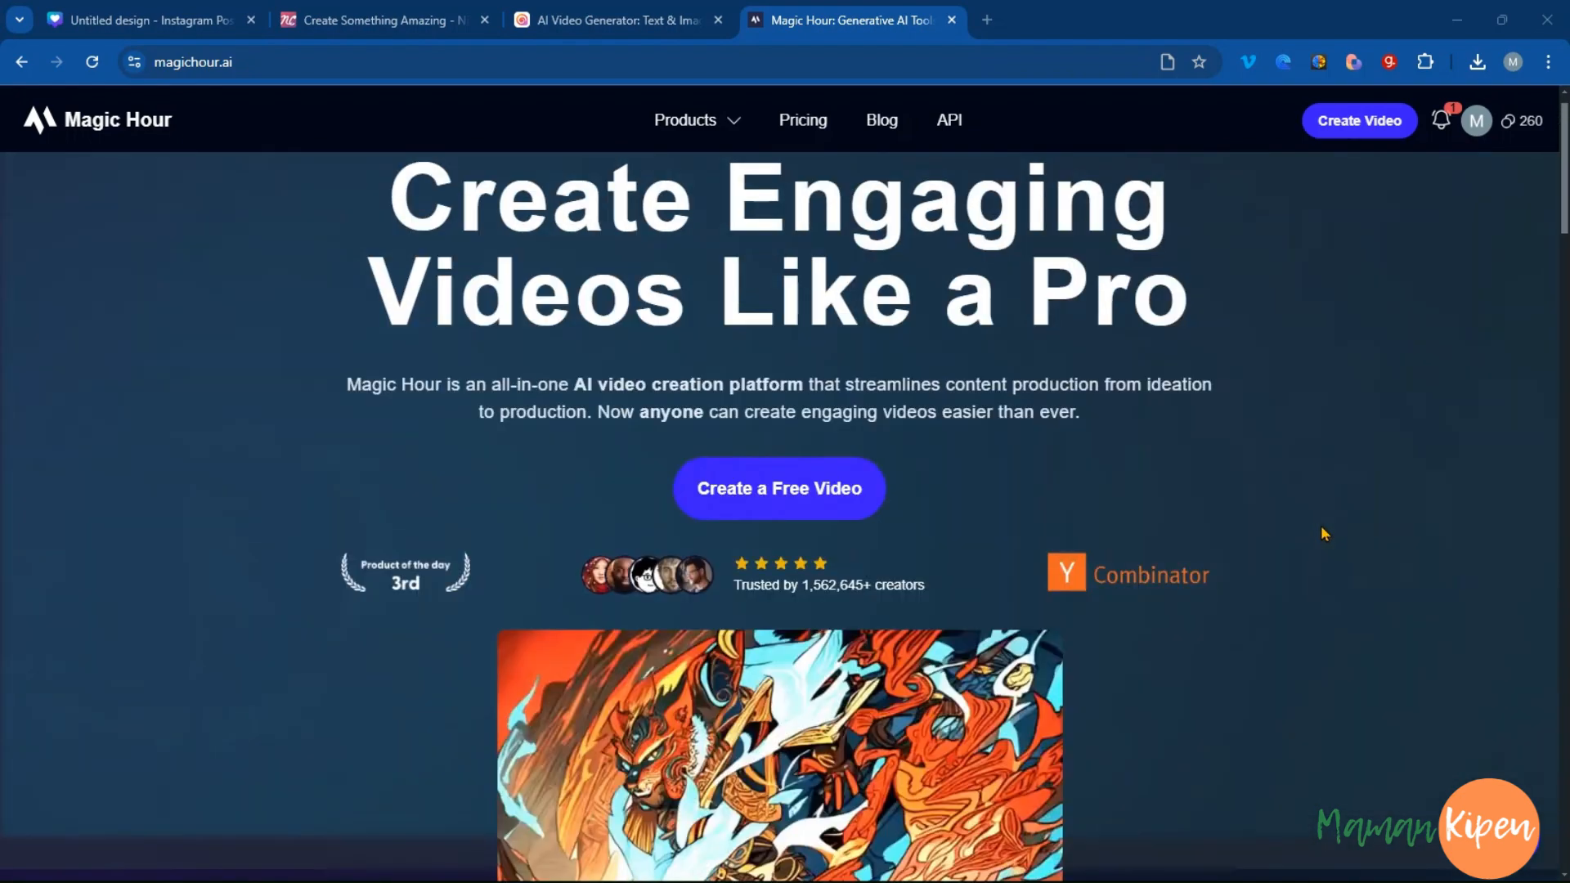
scroll(1322, 533, up, 1)
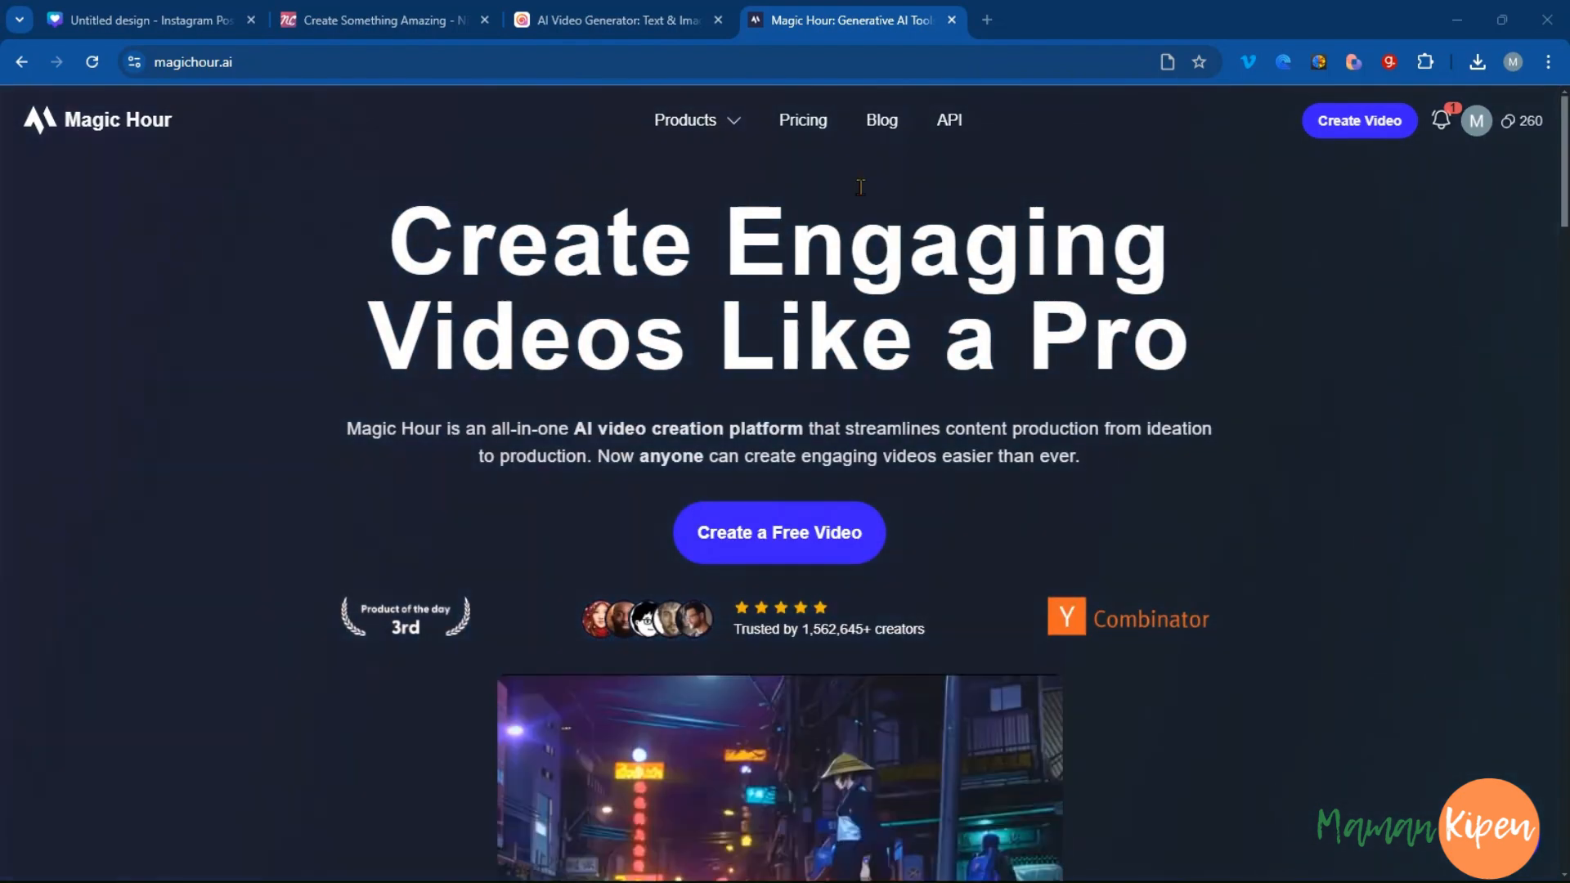
Open the Magic Hour pricing page and examine the Basic free plan's frames, video length, upload limit and watermark terms
click(804, 126)
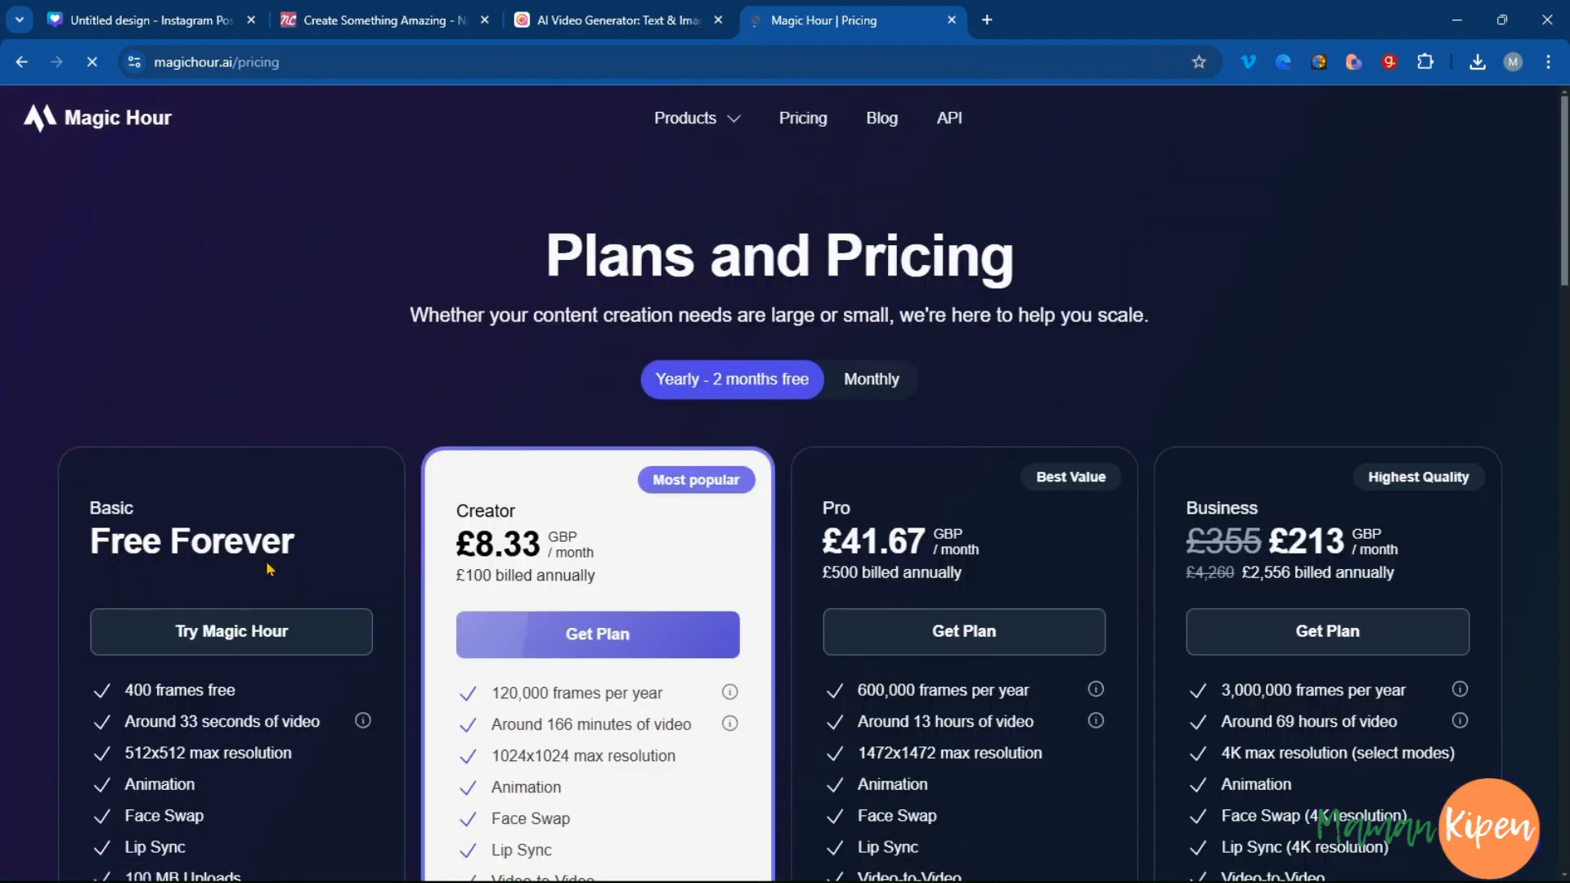
scroll(270, 568, down, 2)
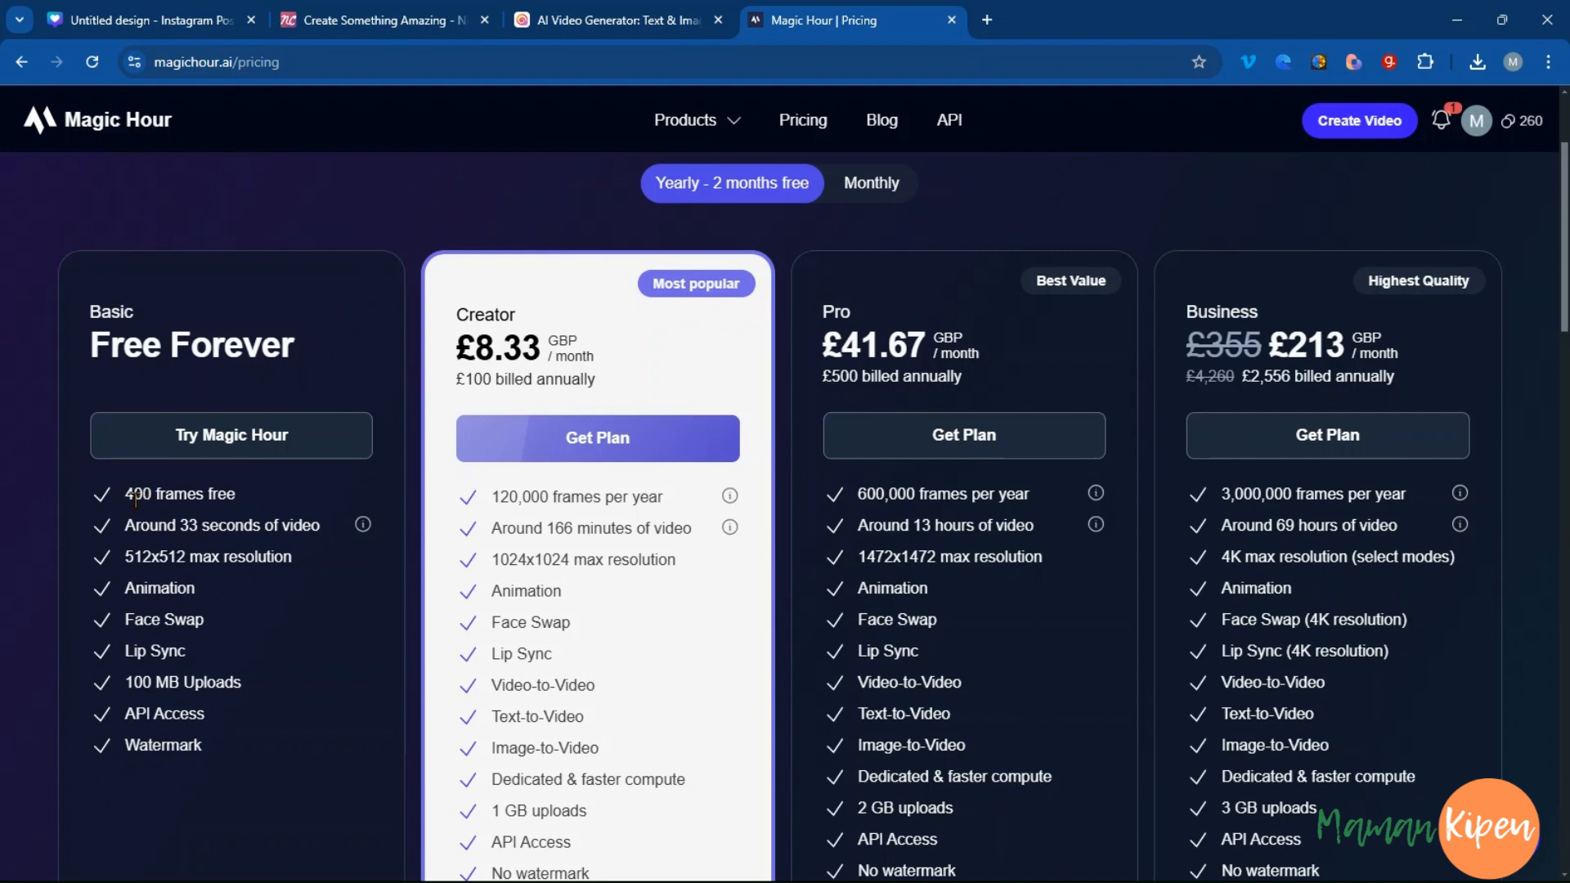
drag(139, 497, 153, 496)
drag(177, 527, 200, 525)
click(128, 689)
drag(144, 685, 243, 693)
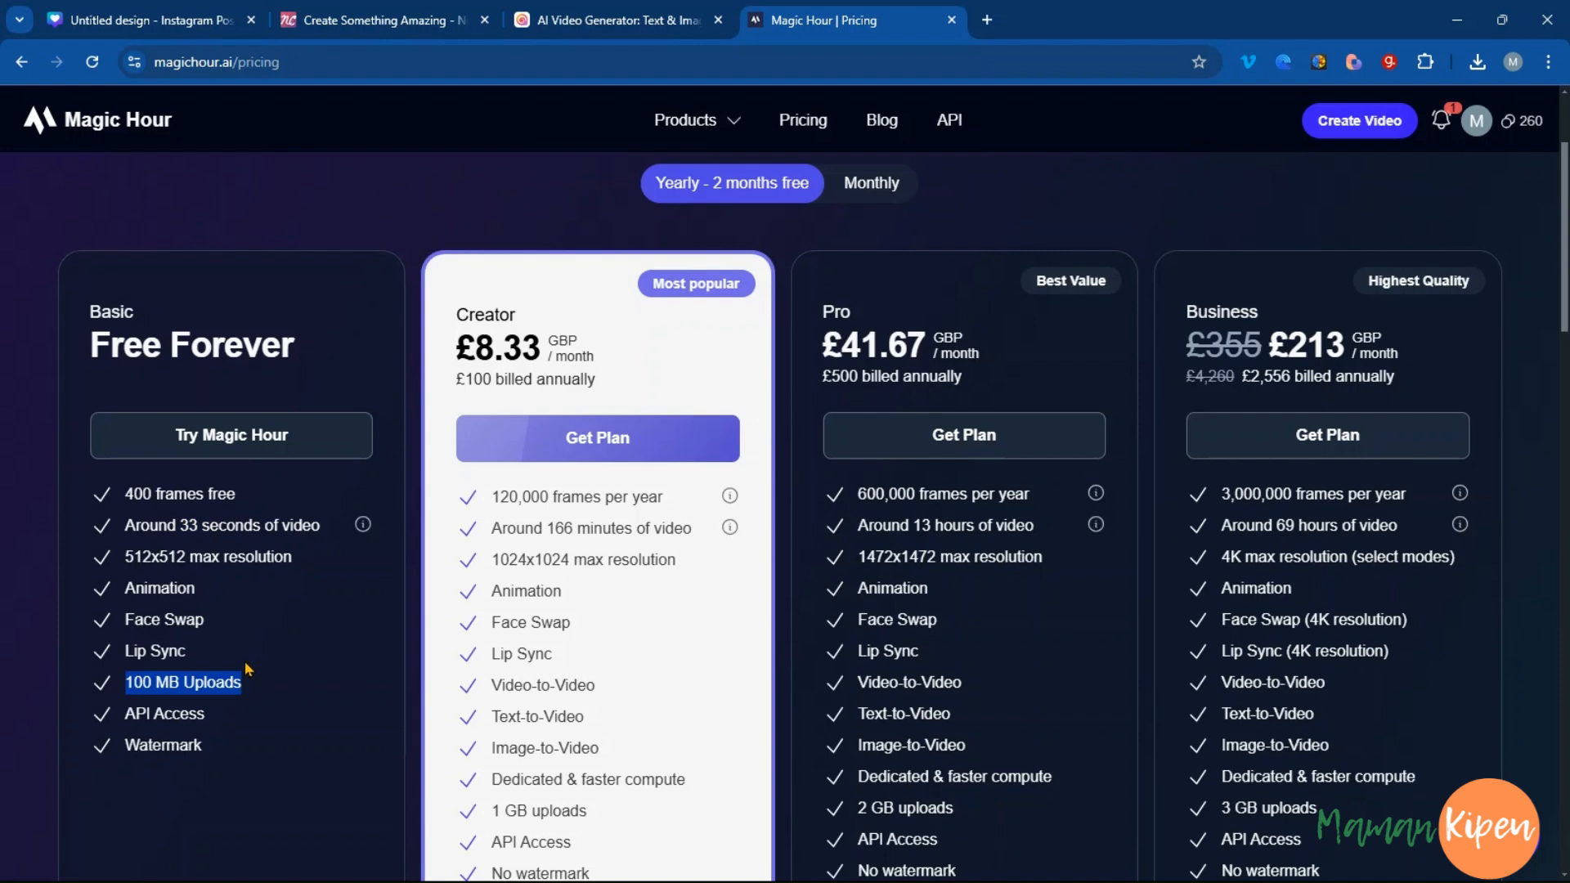
click(242, 722)
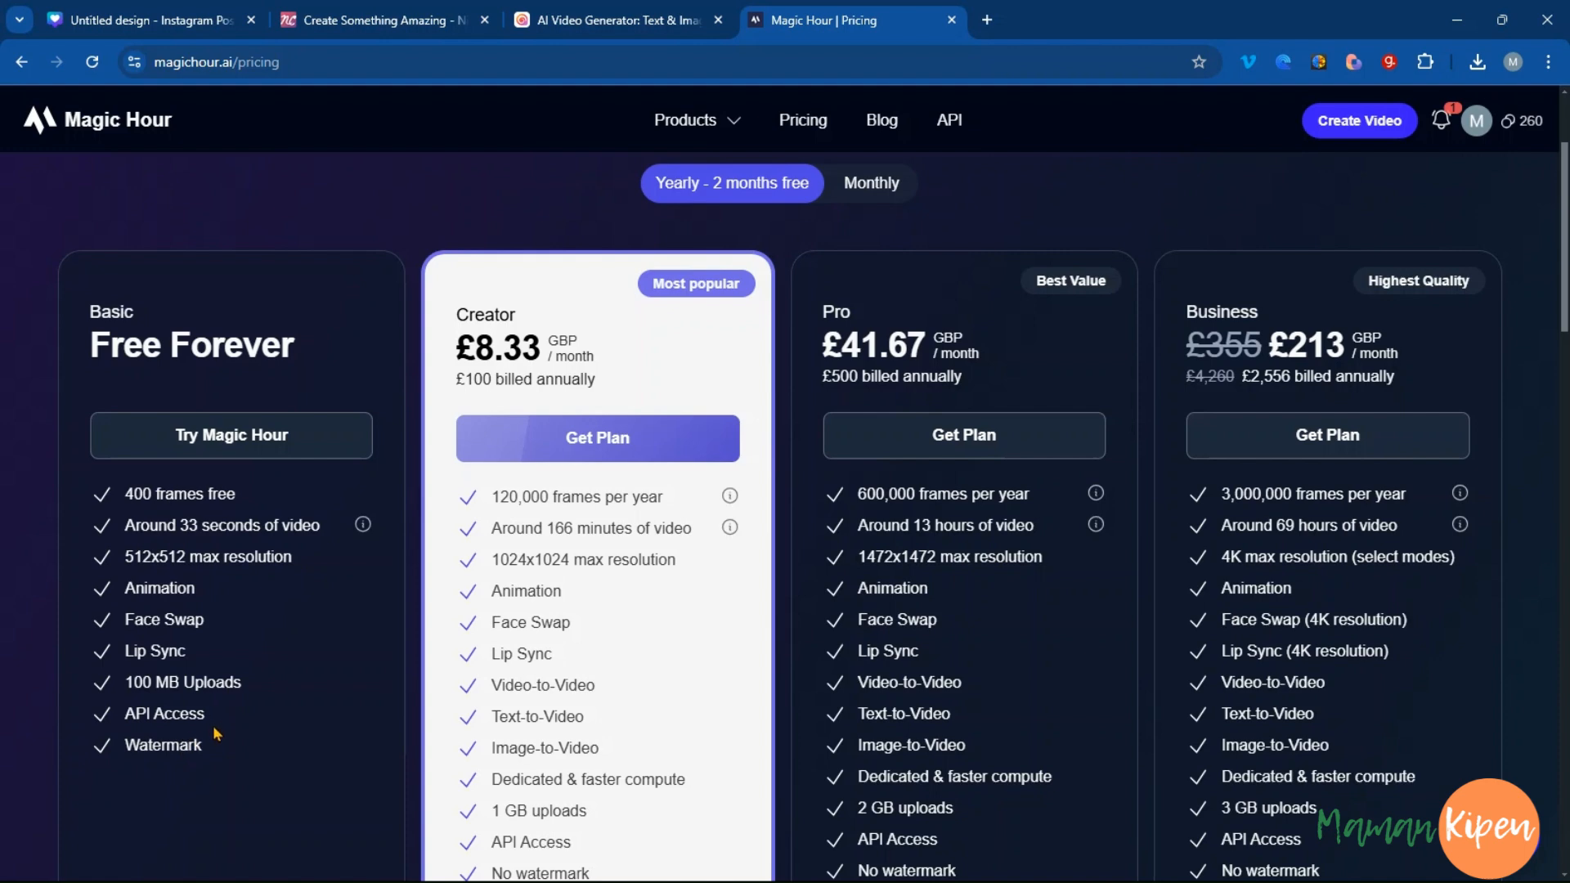
drag(215, 751, 125, 754)
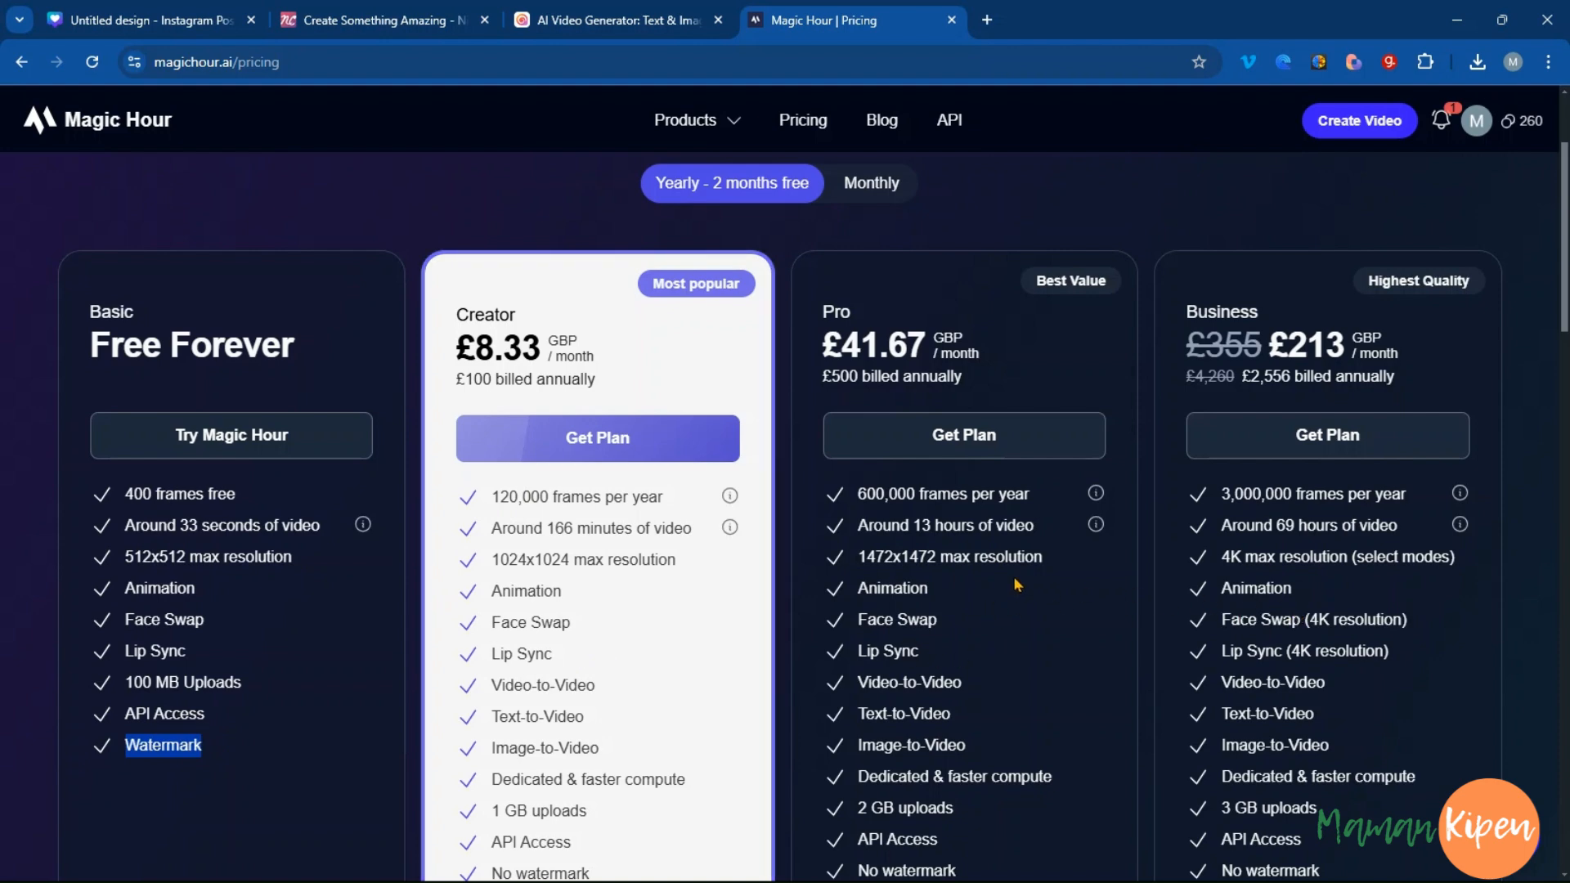
scroll(945, 311, up, 3)
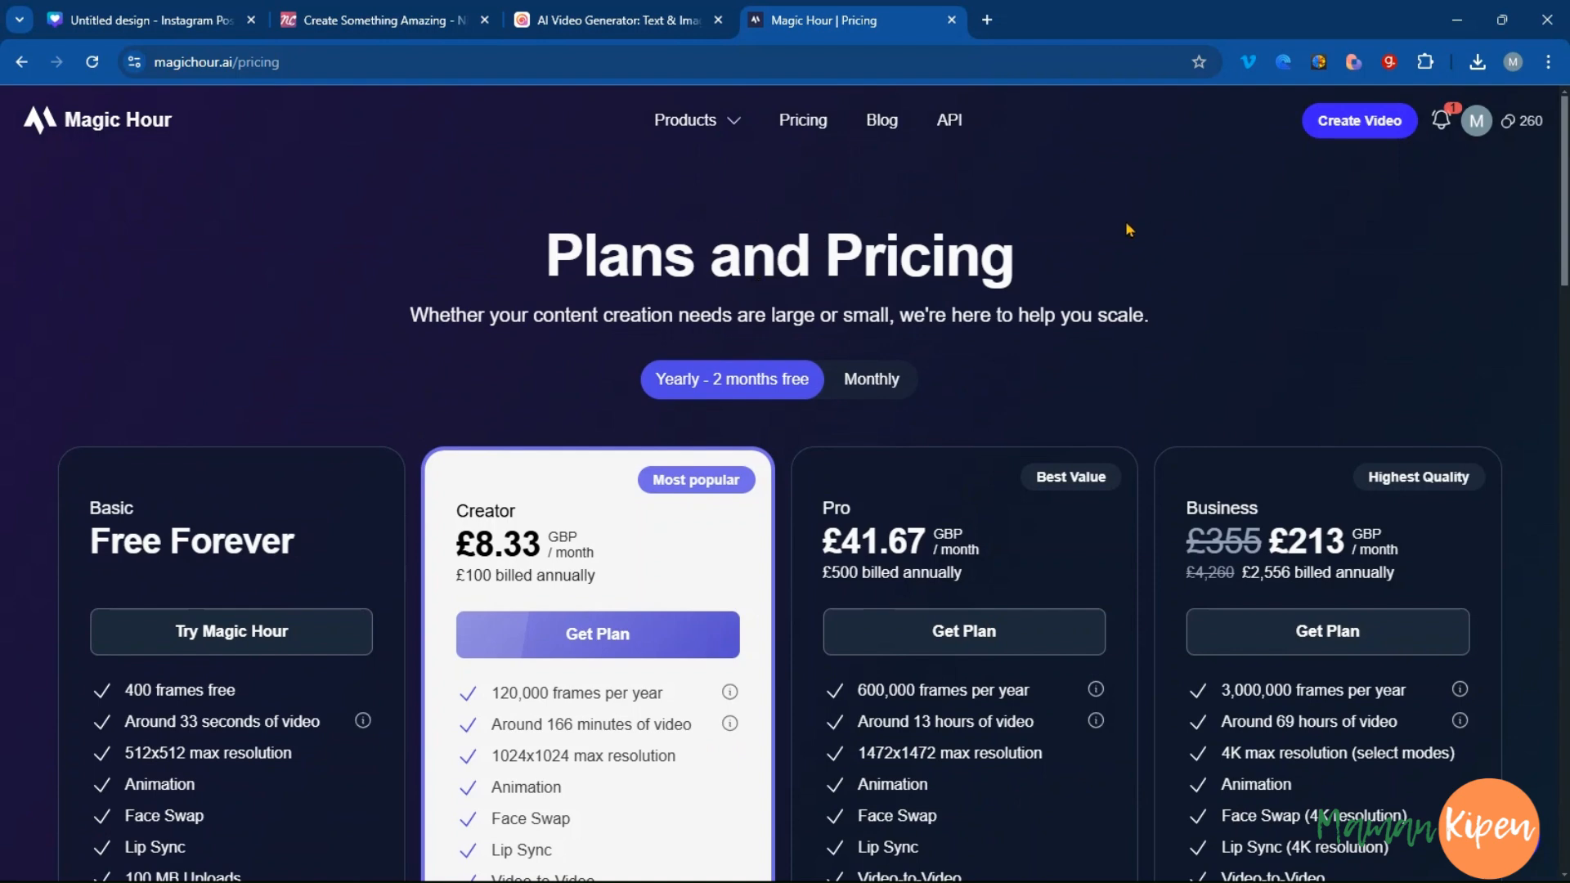
Start a new Lip Sync video project from the creation dashboard
click(1349, 127)
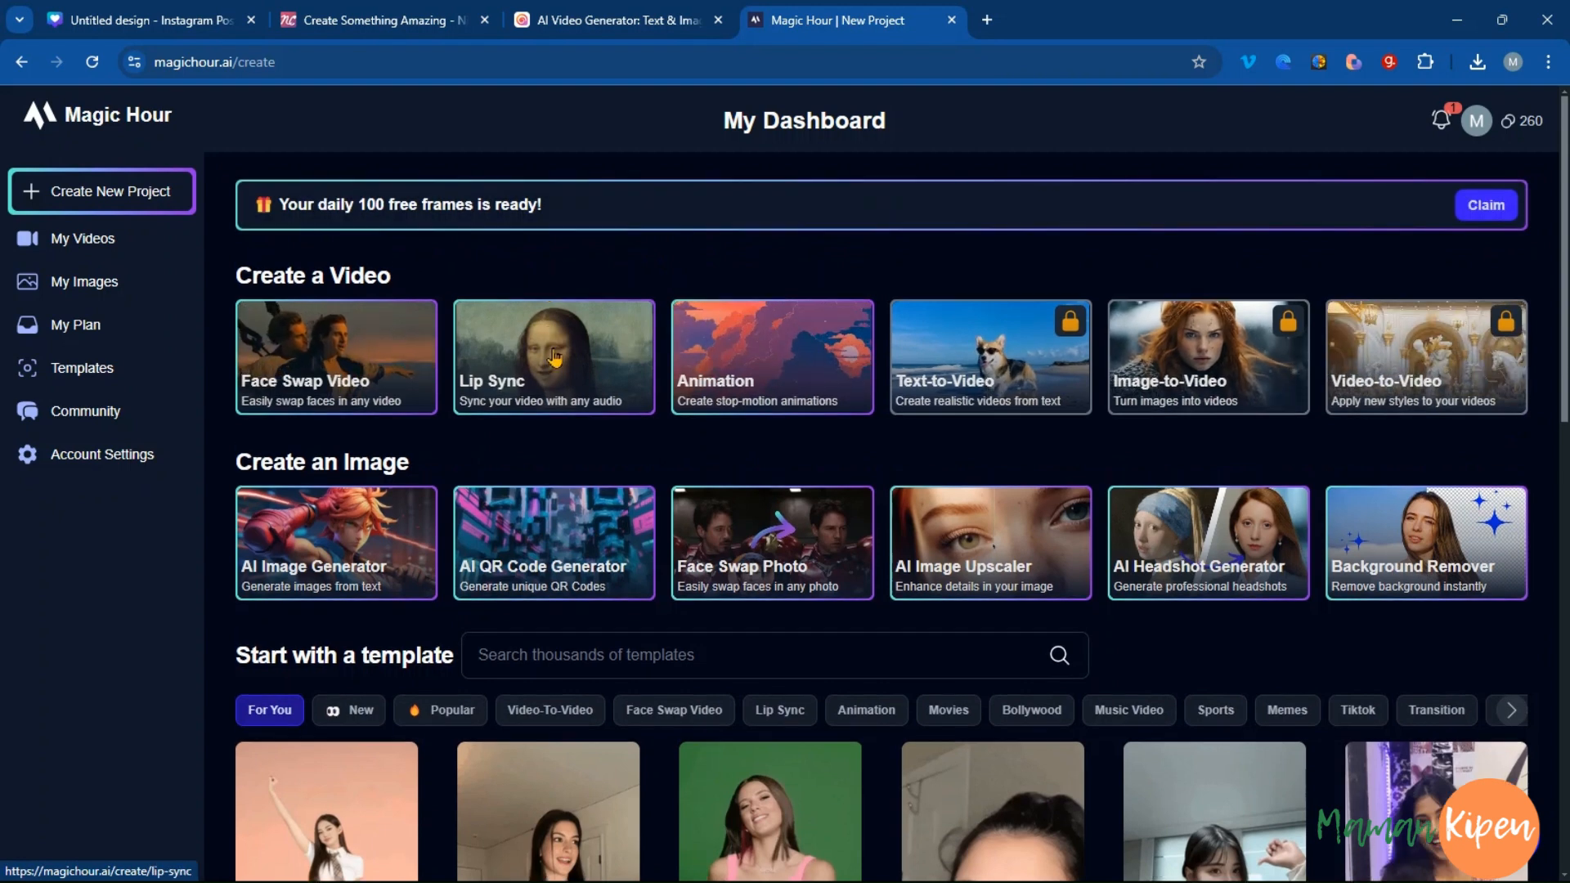
click(554, 357)
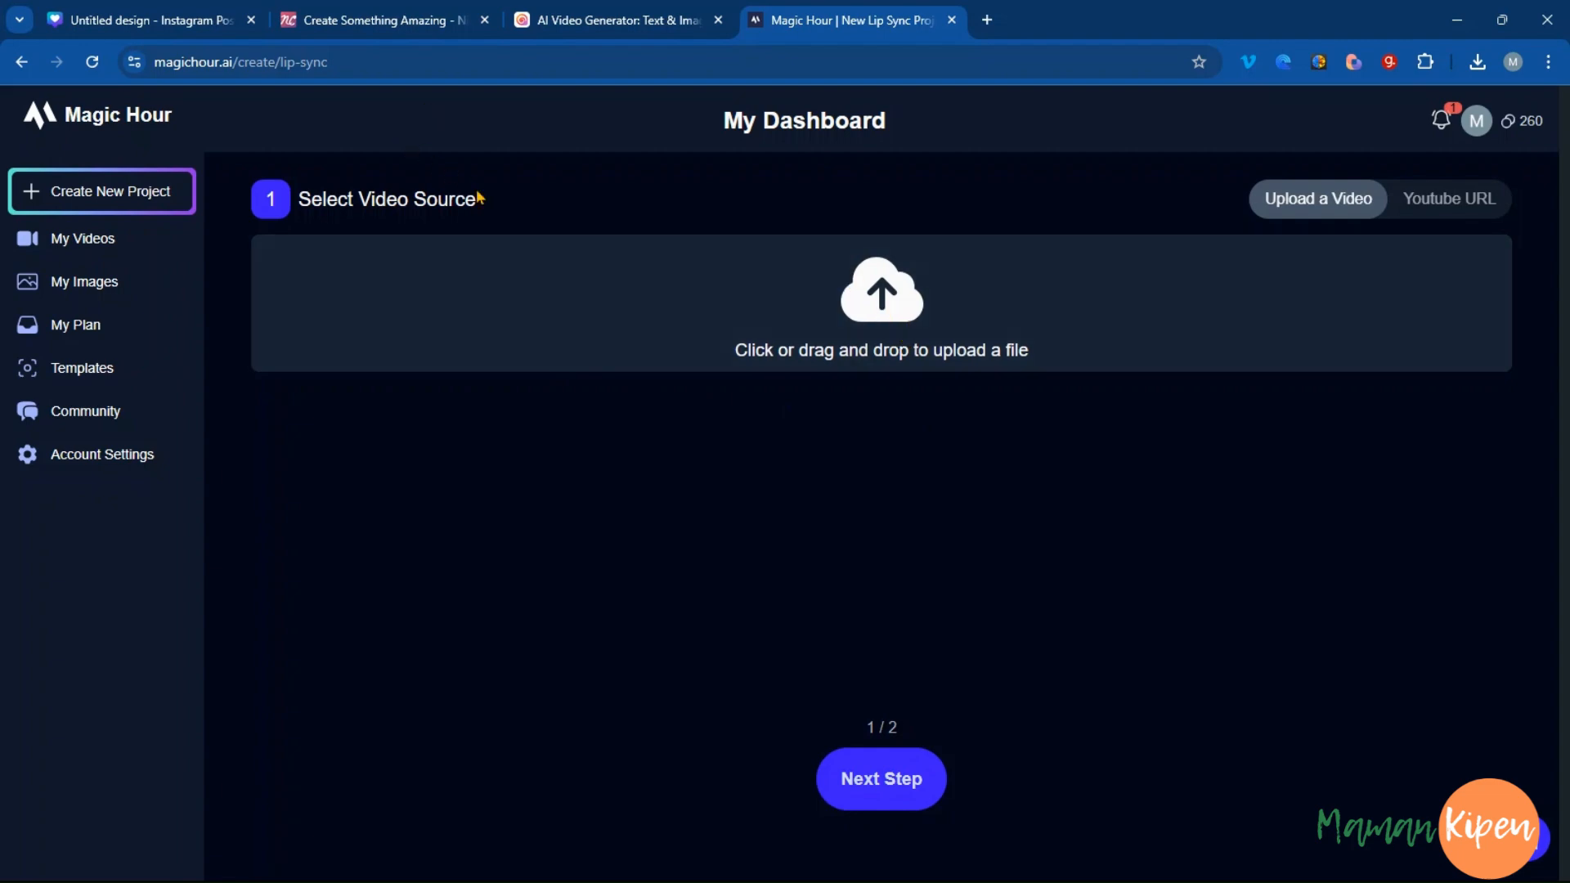
Switch to NightCafe and examine the available image models and the text prompt for the news presenter image
click(367, 27)
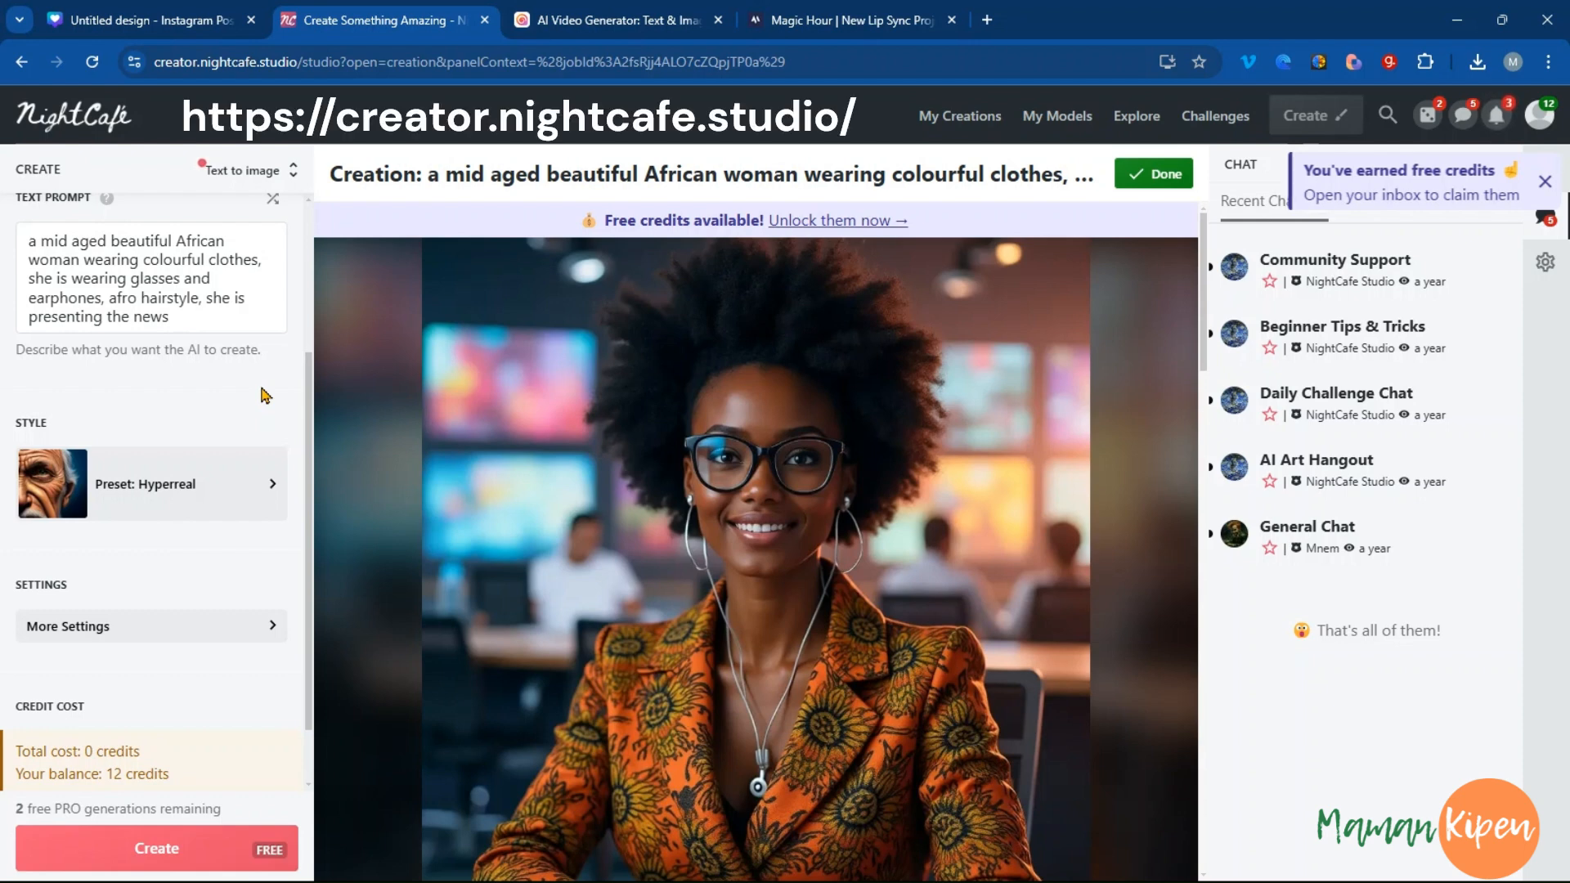
scroll(265, 396, up, 3)
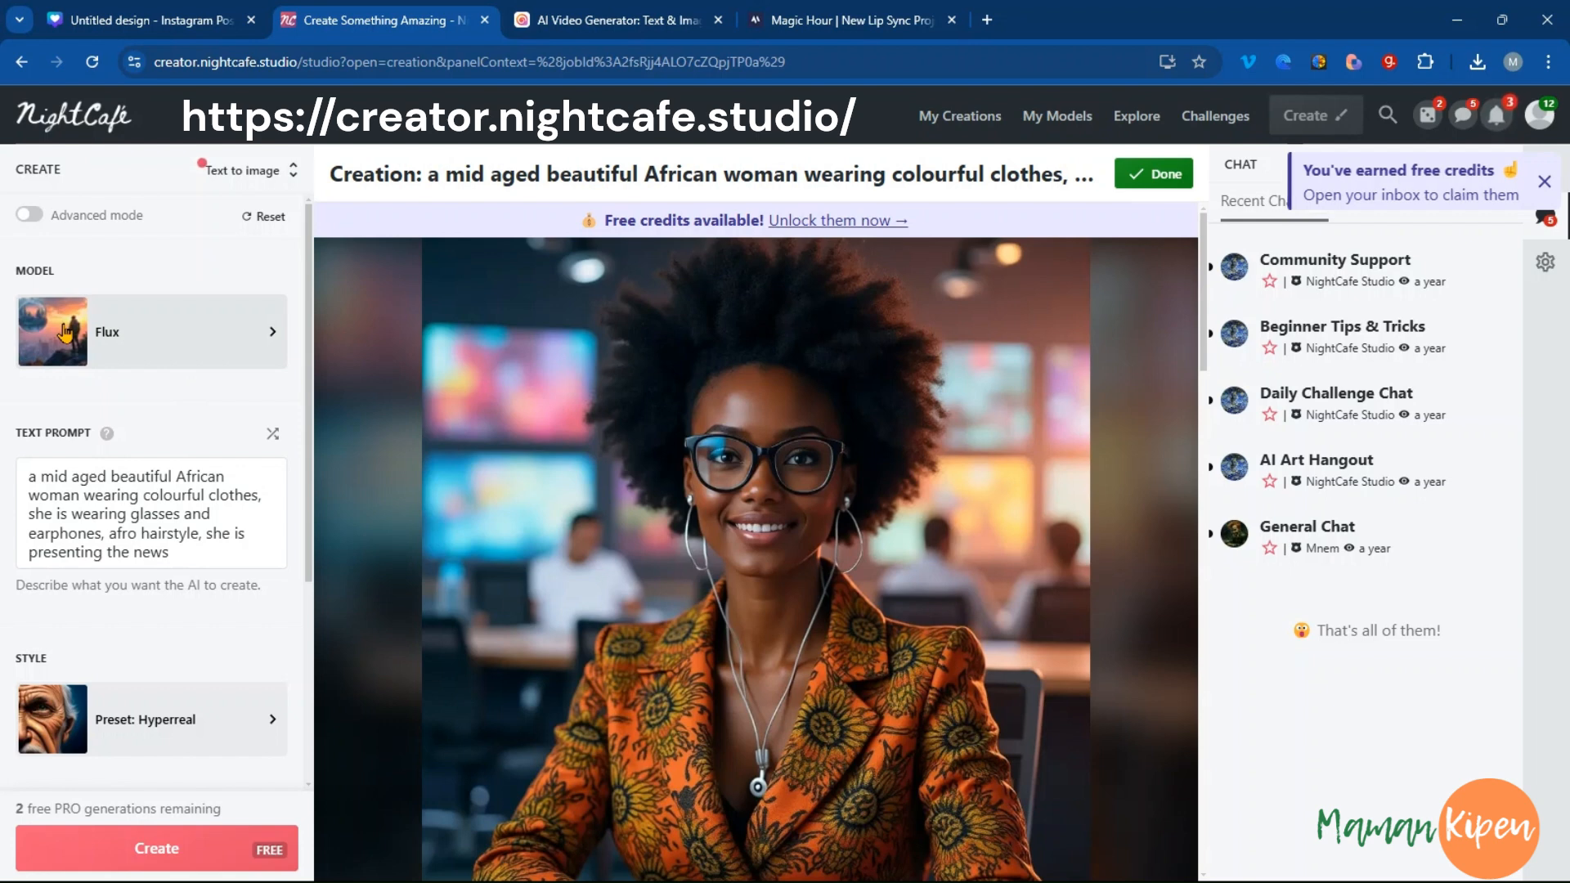
click(66, 332)
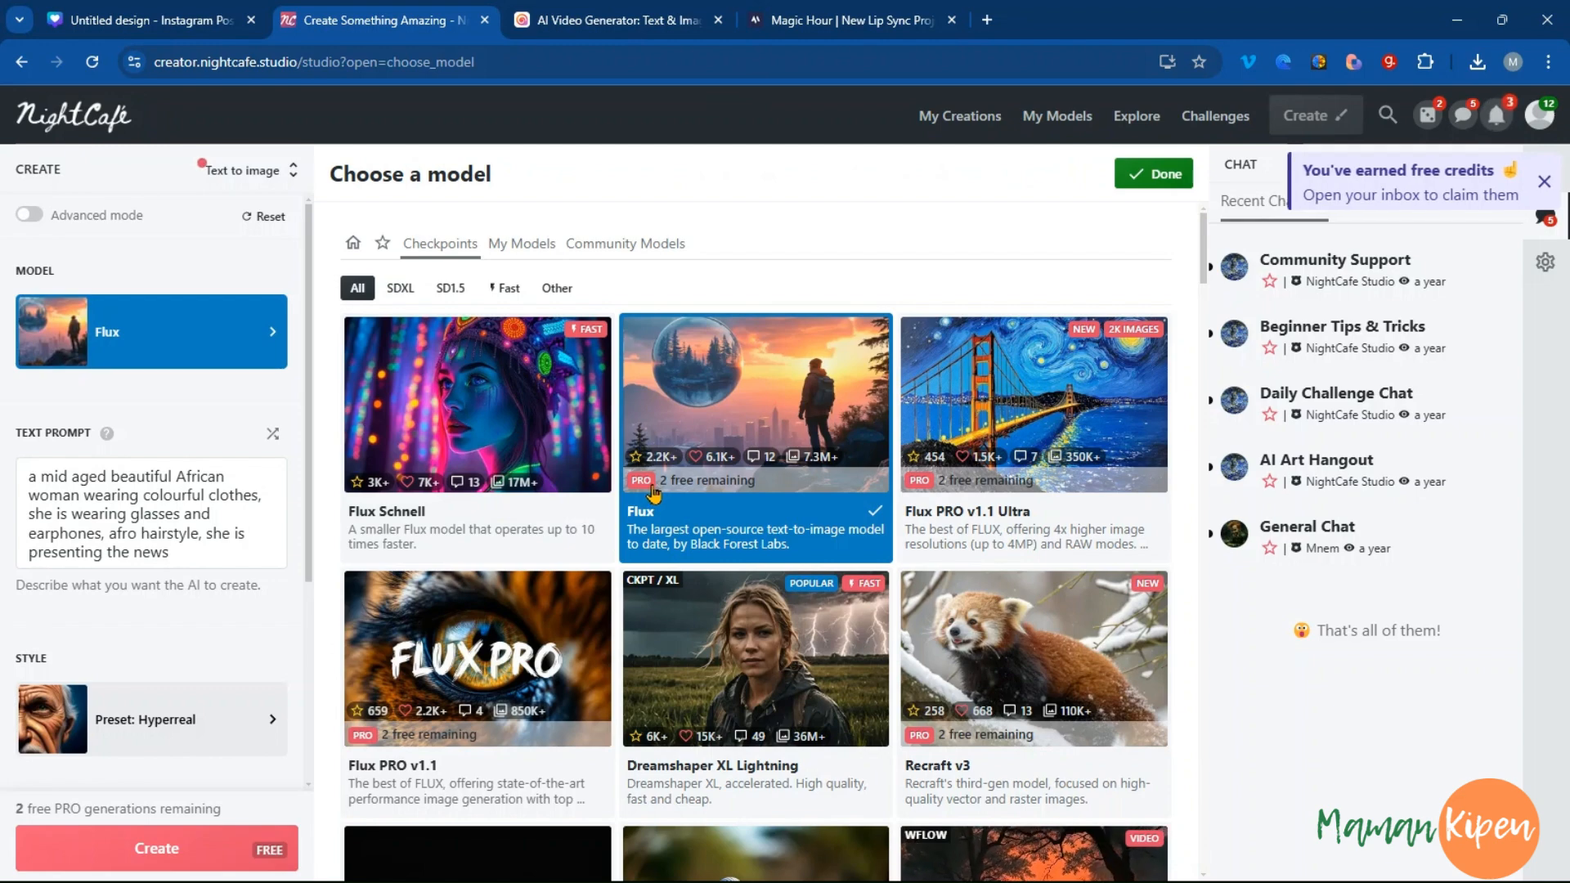
scroll(1013, 666, down, 4)
scroll(1013, 667, down, 2)
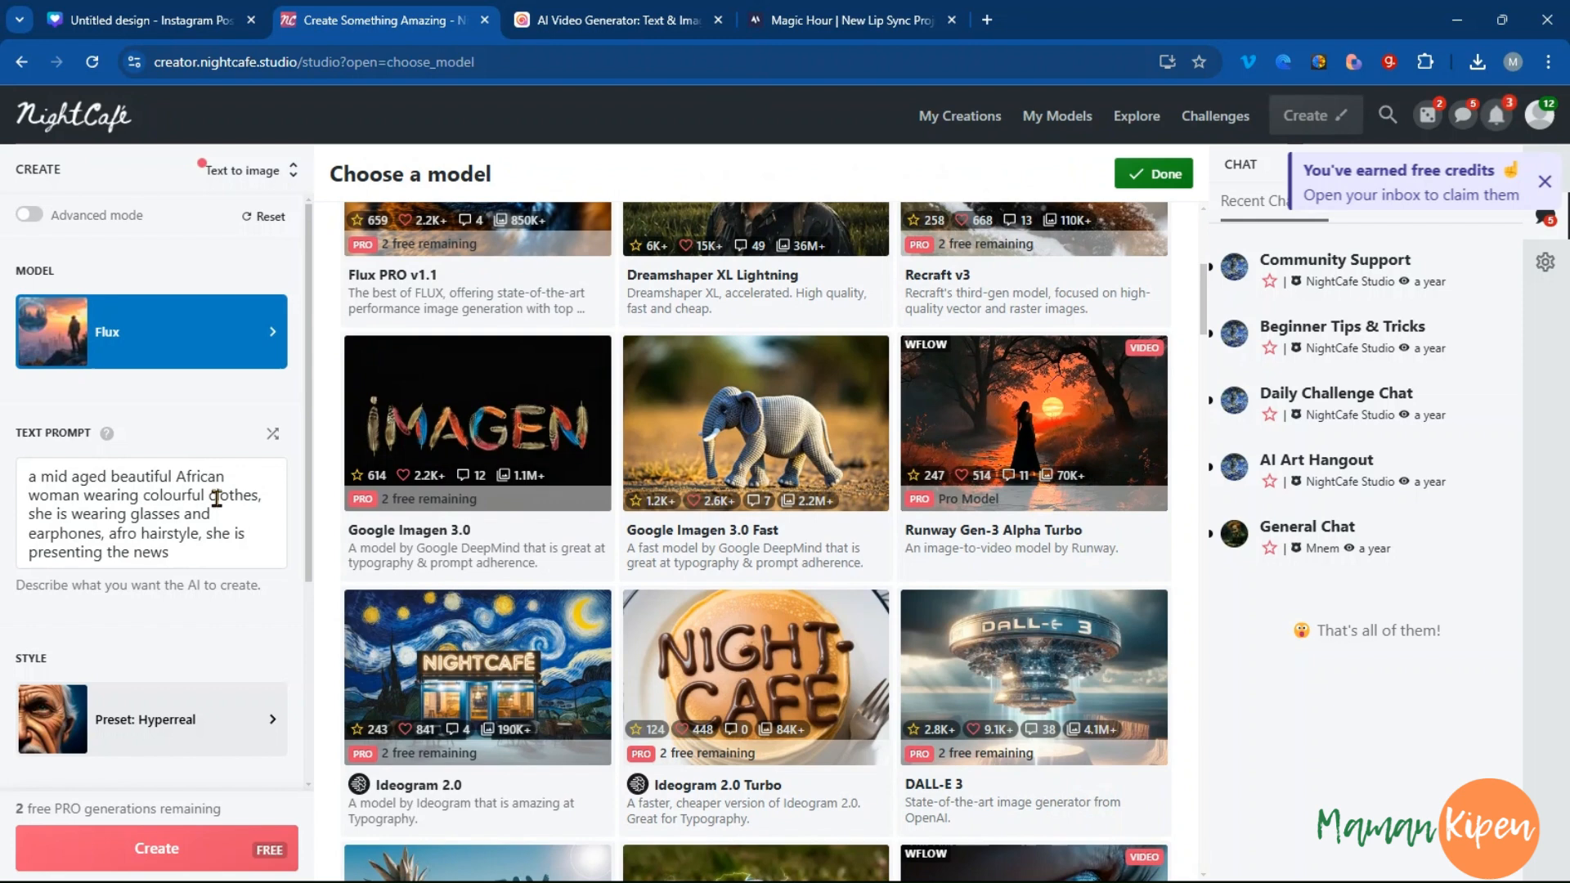
scroll(153, 508, down, 4)
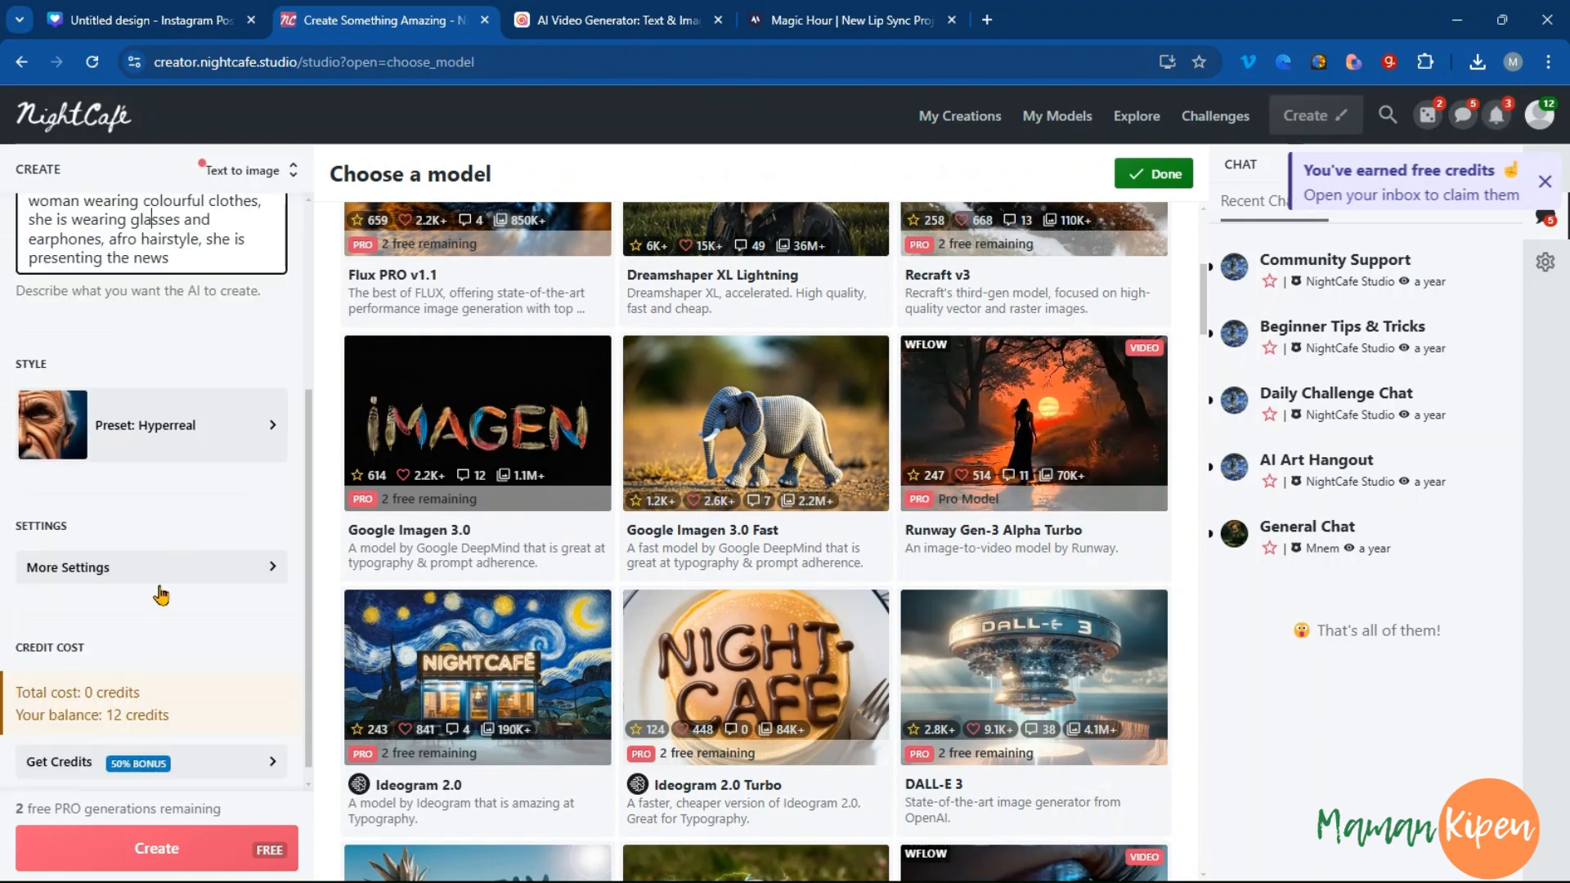
Look through the preset styles for the image and open the gallery of own creations
click(134, 442)
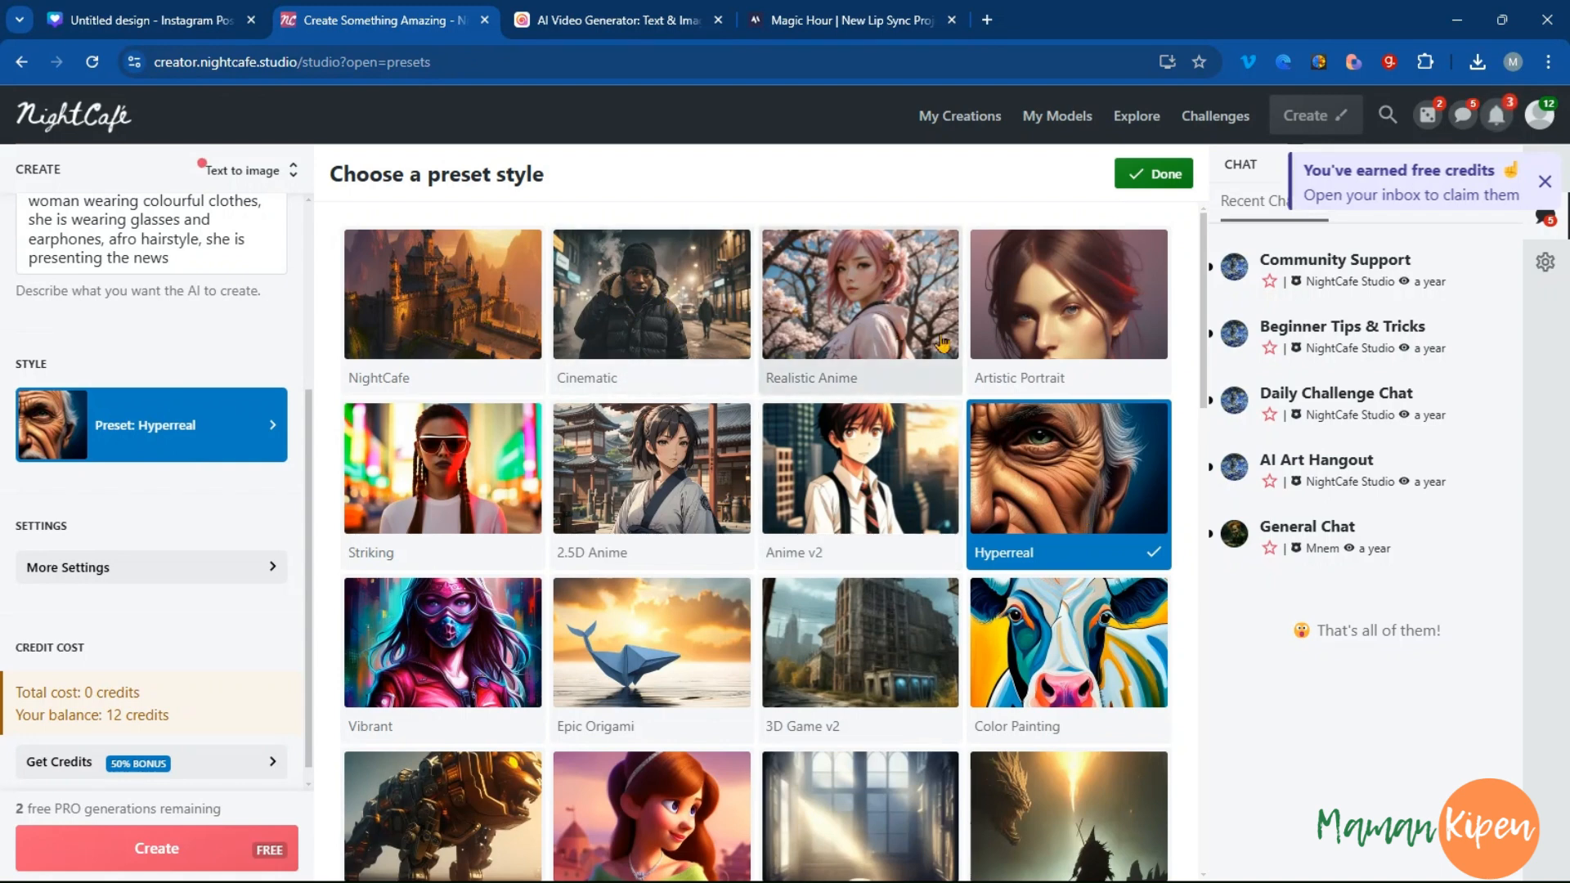
scroll(1080, 338, down, 6)
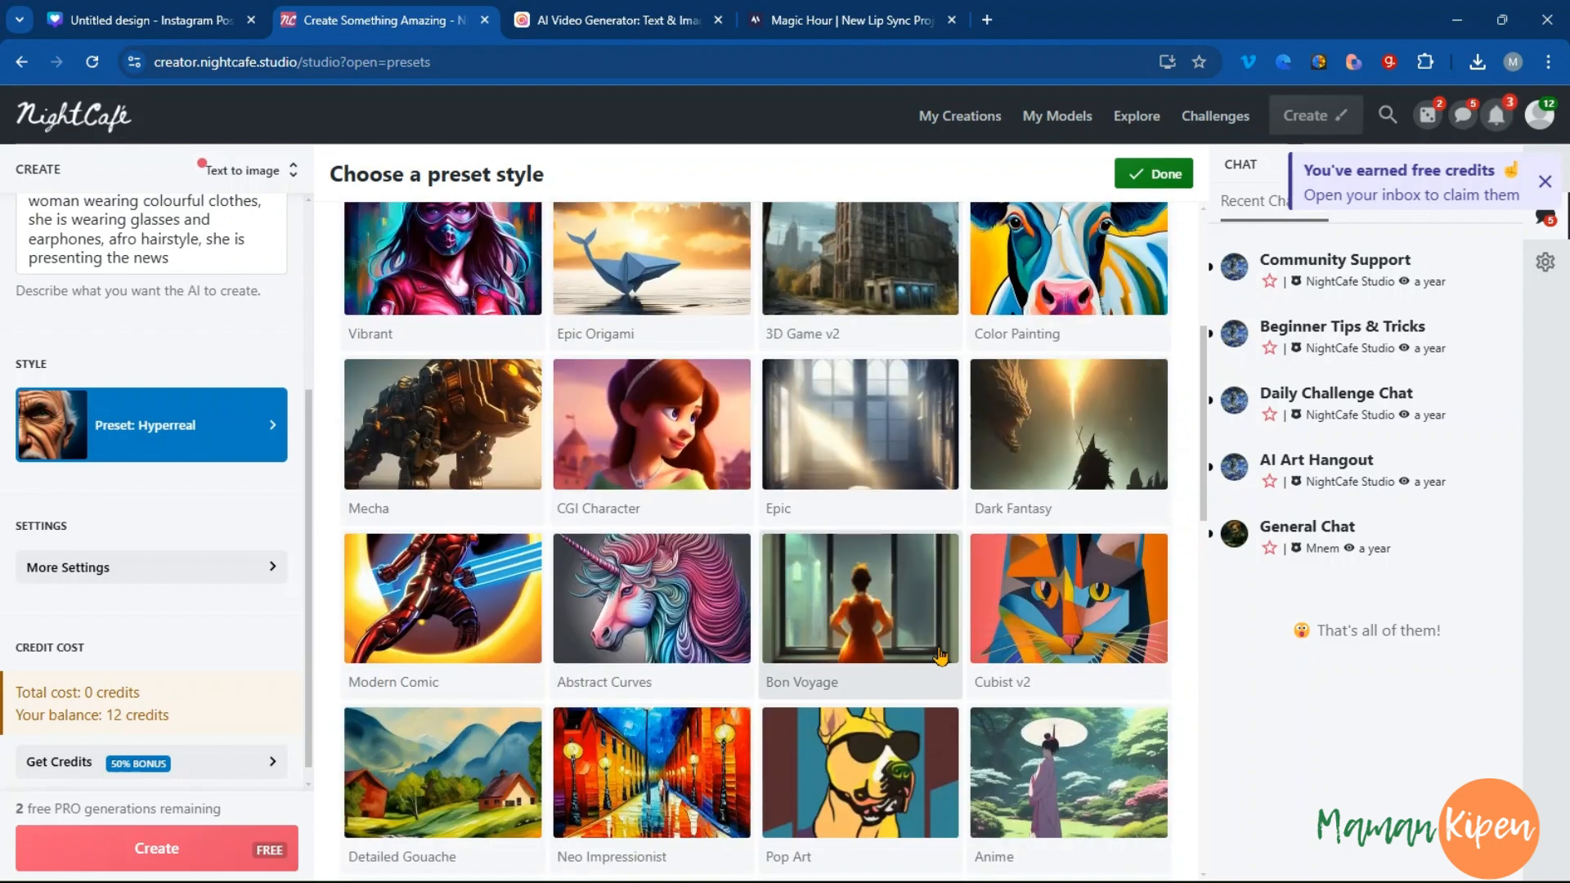
scroll(939, 654, down, 6)
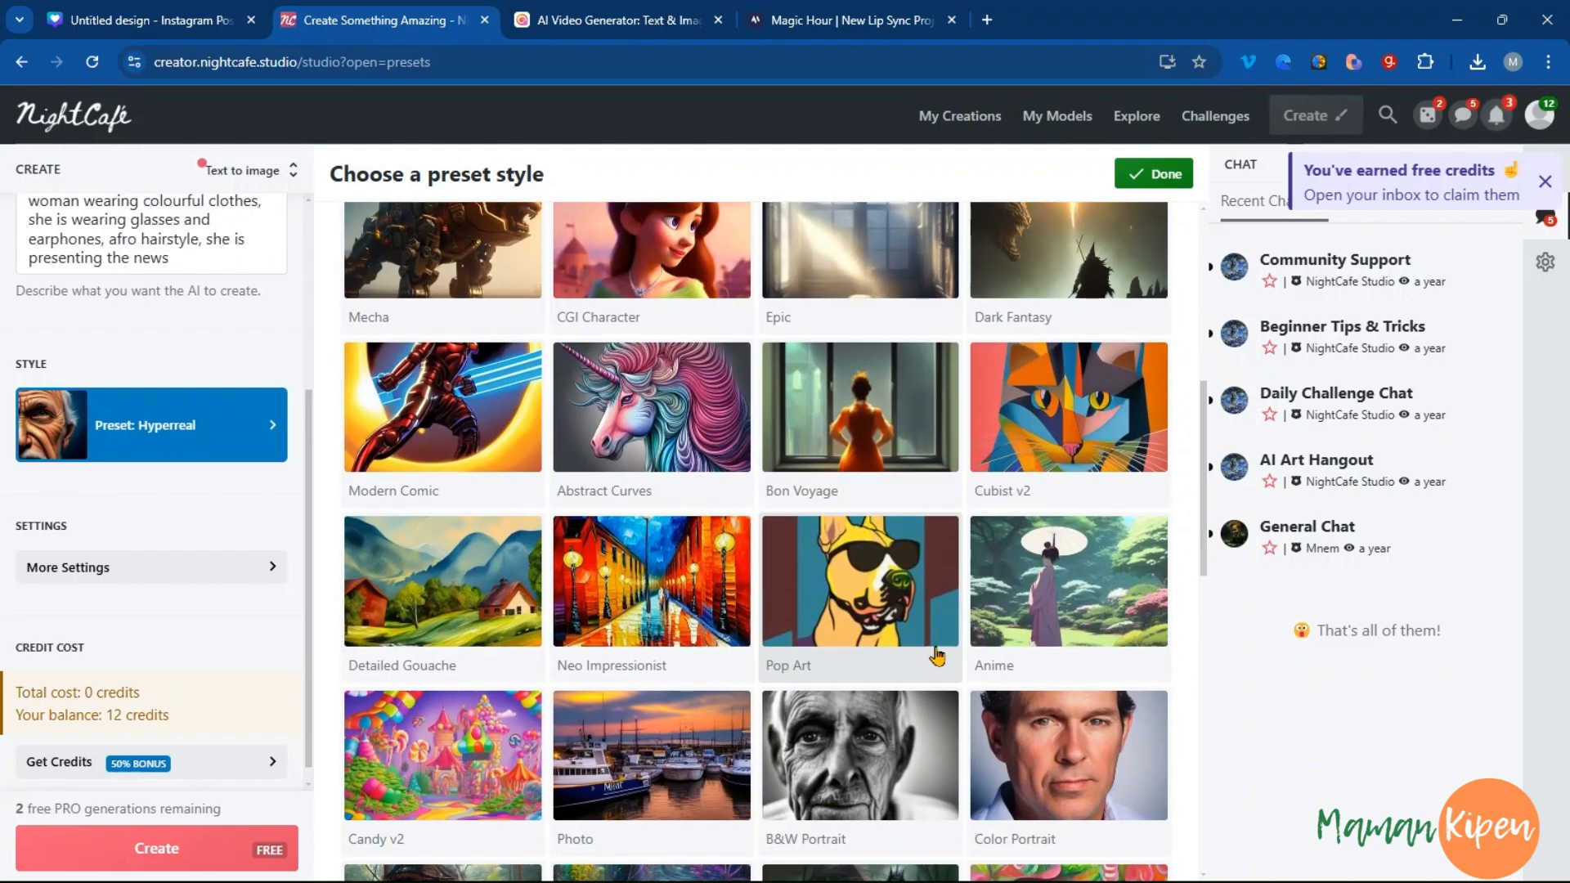
scroll(937, 654, down, 3)
scroll(937, 654, up, 14)
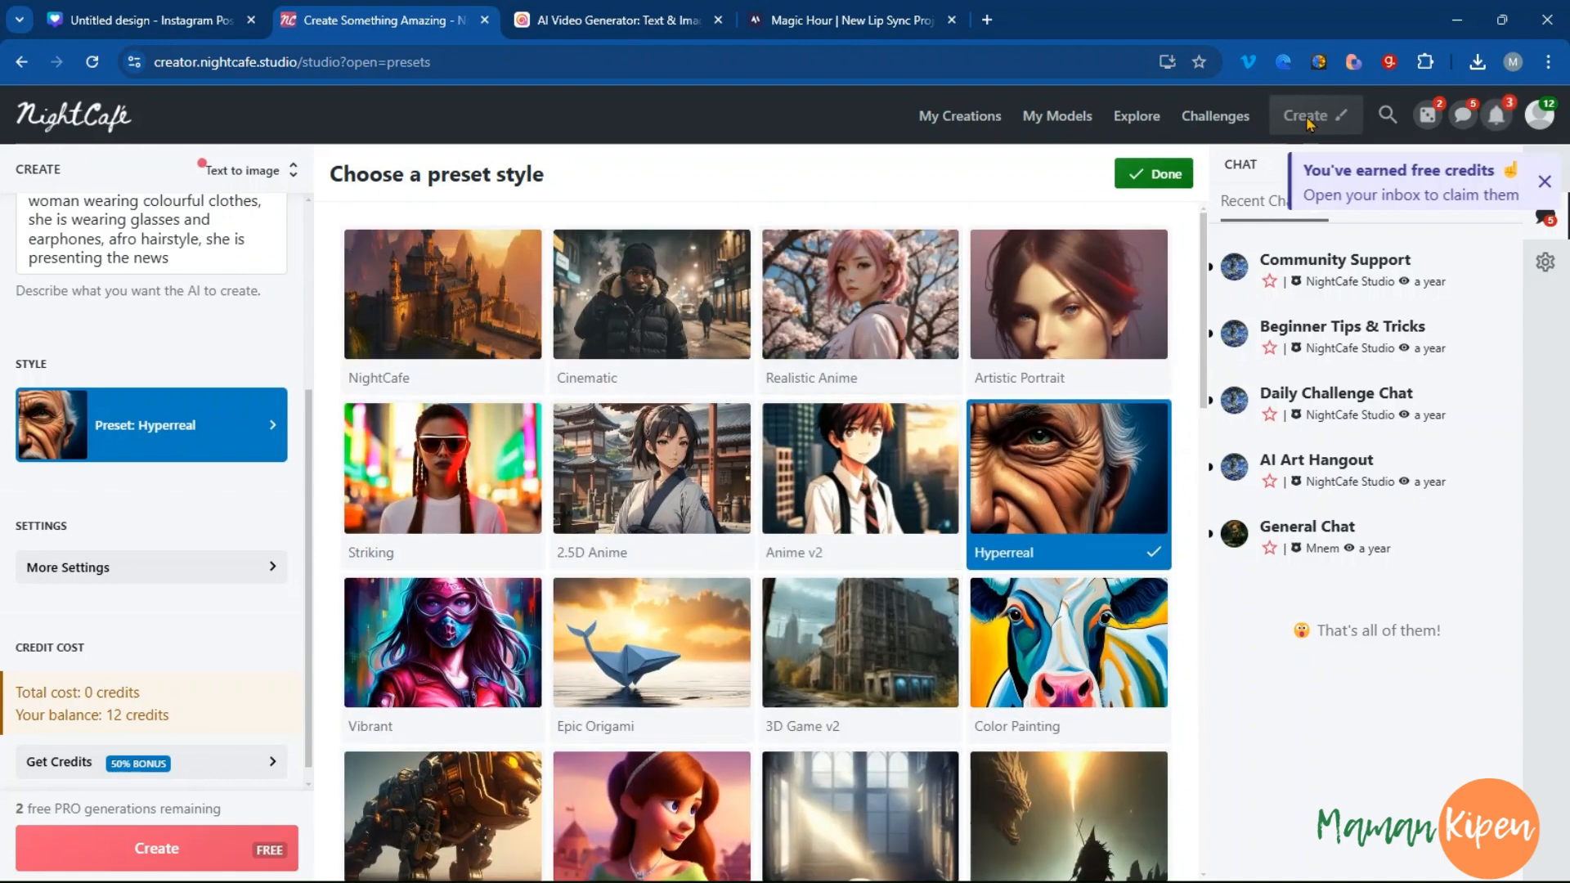
click(965, 119)
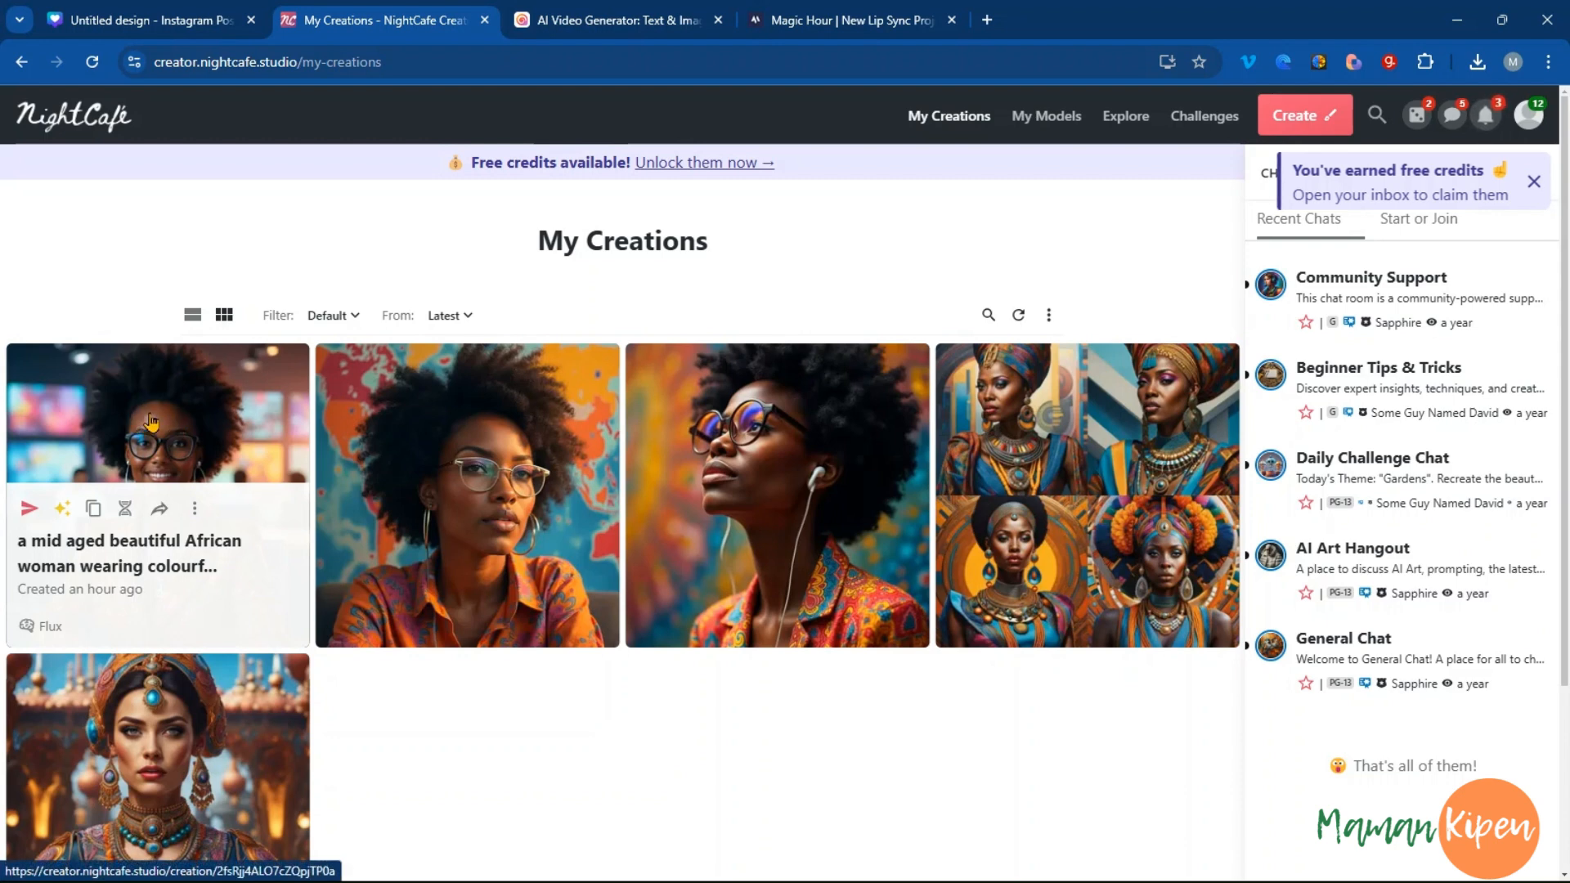
Switch to Hailuo AI and review the image-to-video prompt and the list of model options
click(573, 31)
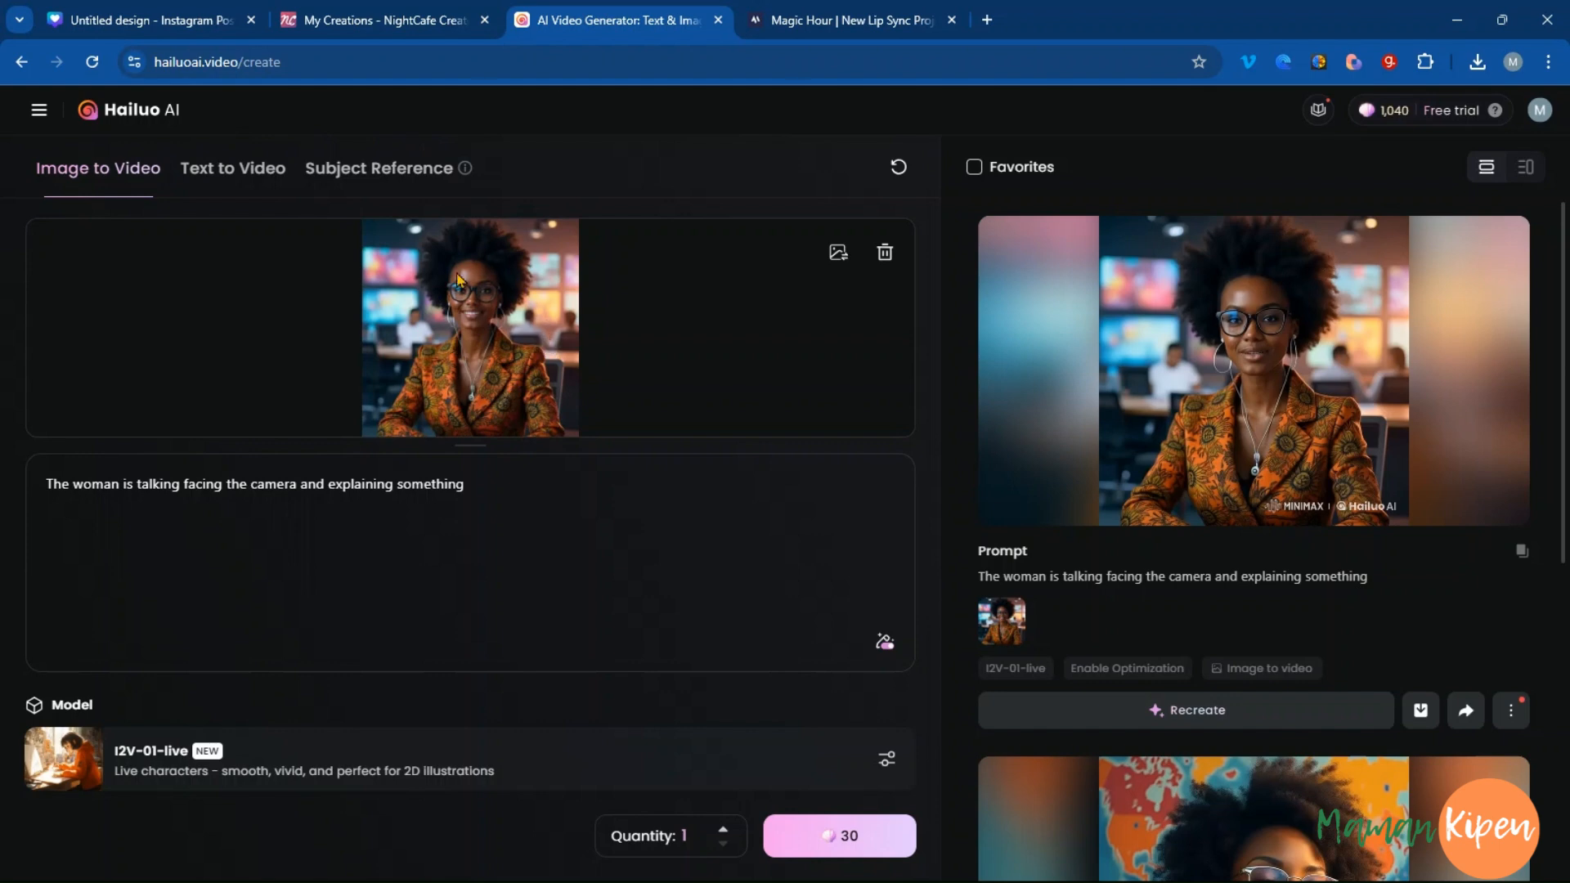
drag(480, 493, 45, 483)
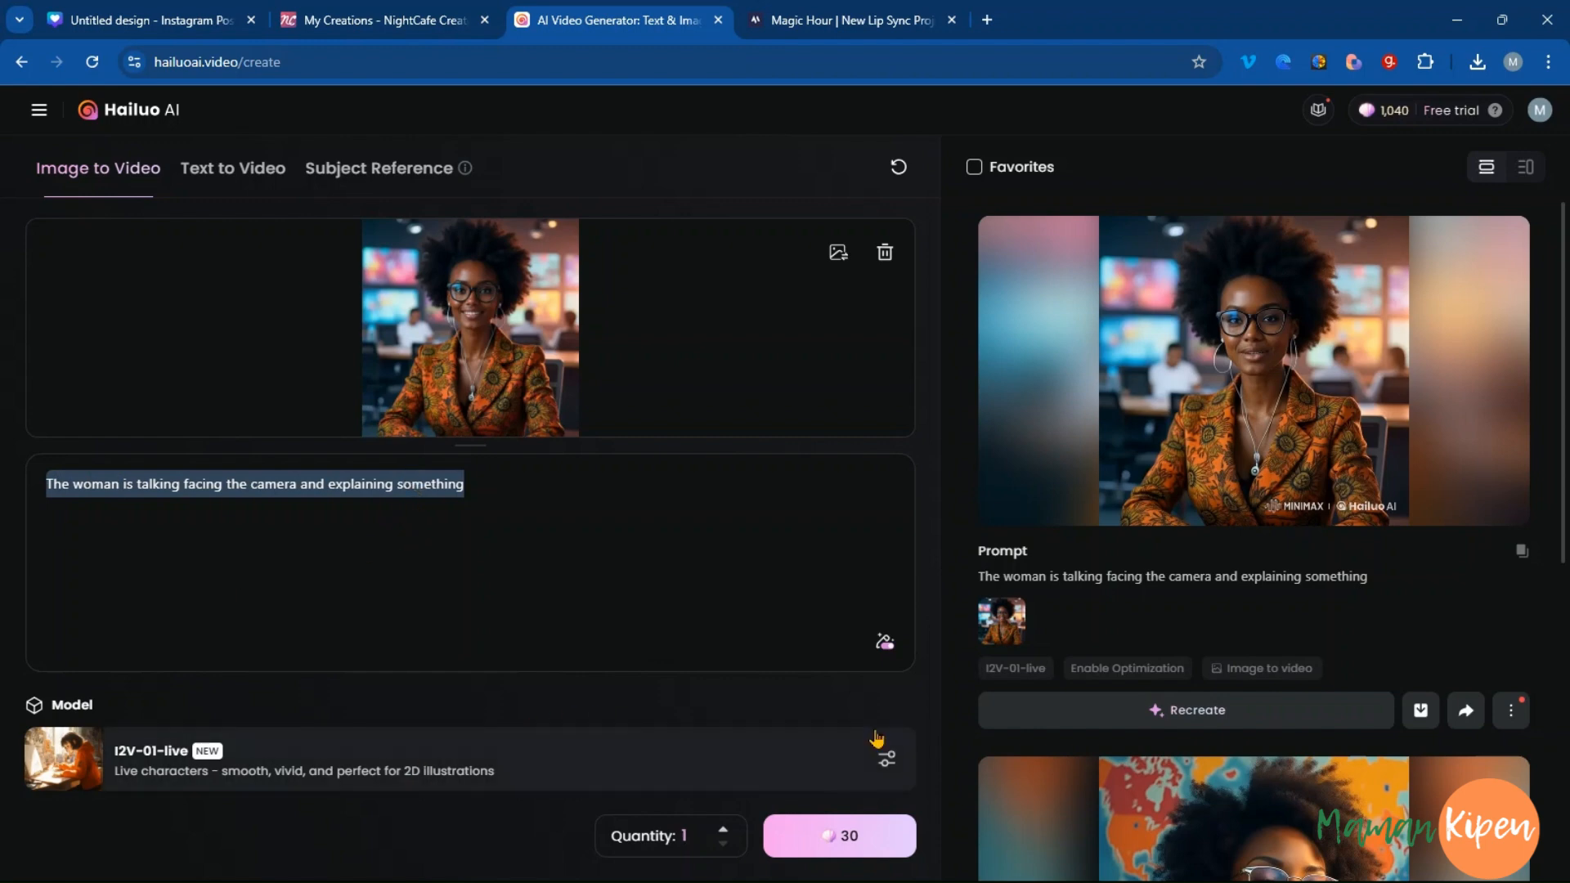
click(887, 759)
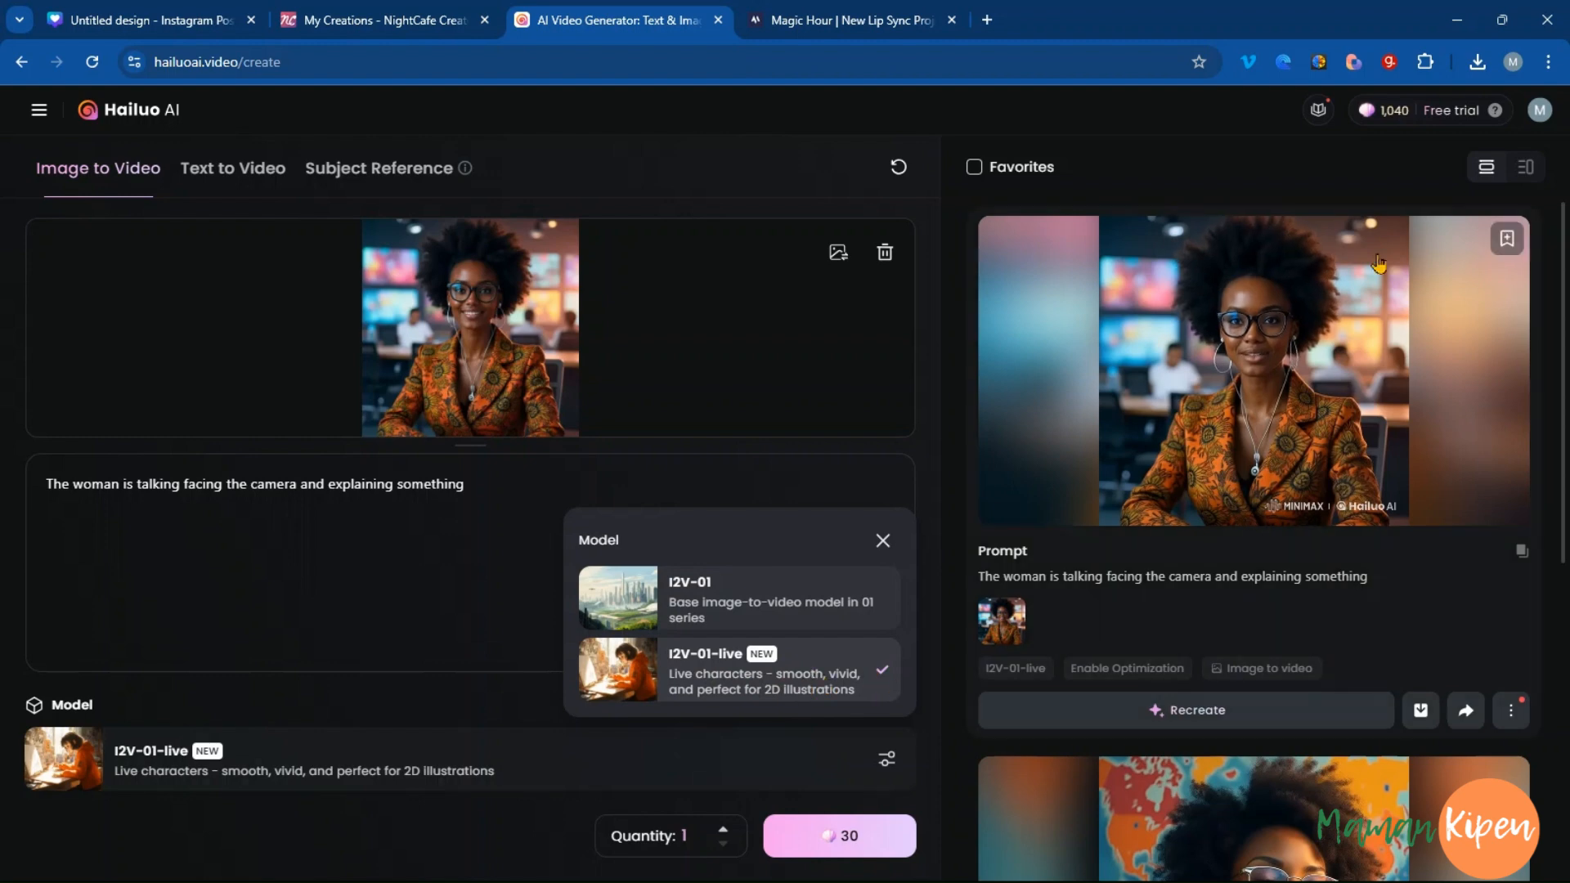
Check the Hailuo AI credit balance and look through the previously generated talking-woman videos
mouse_move(1405, 123)
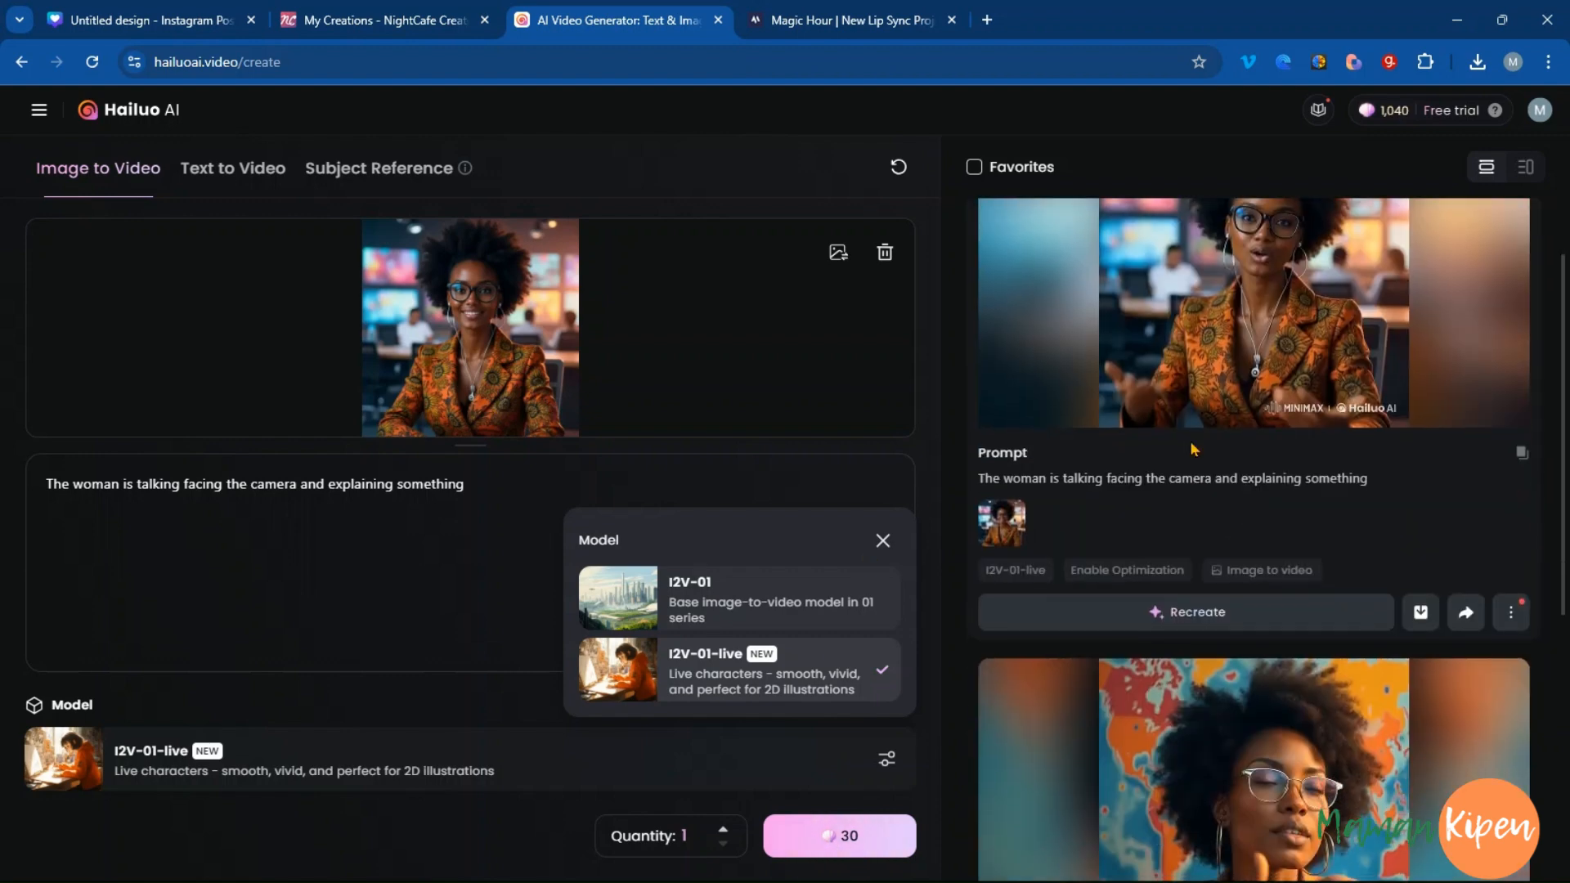
scroll(1356, 626, down, 3)
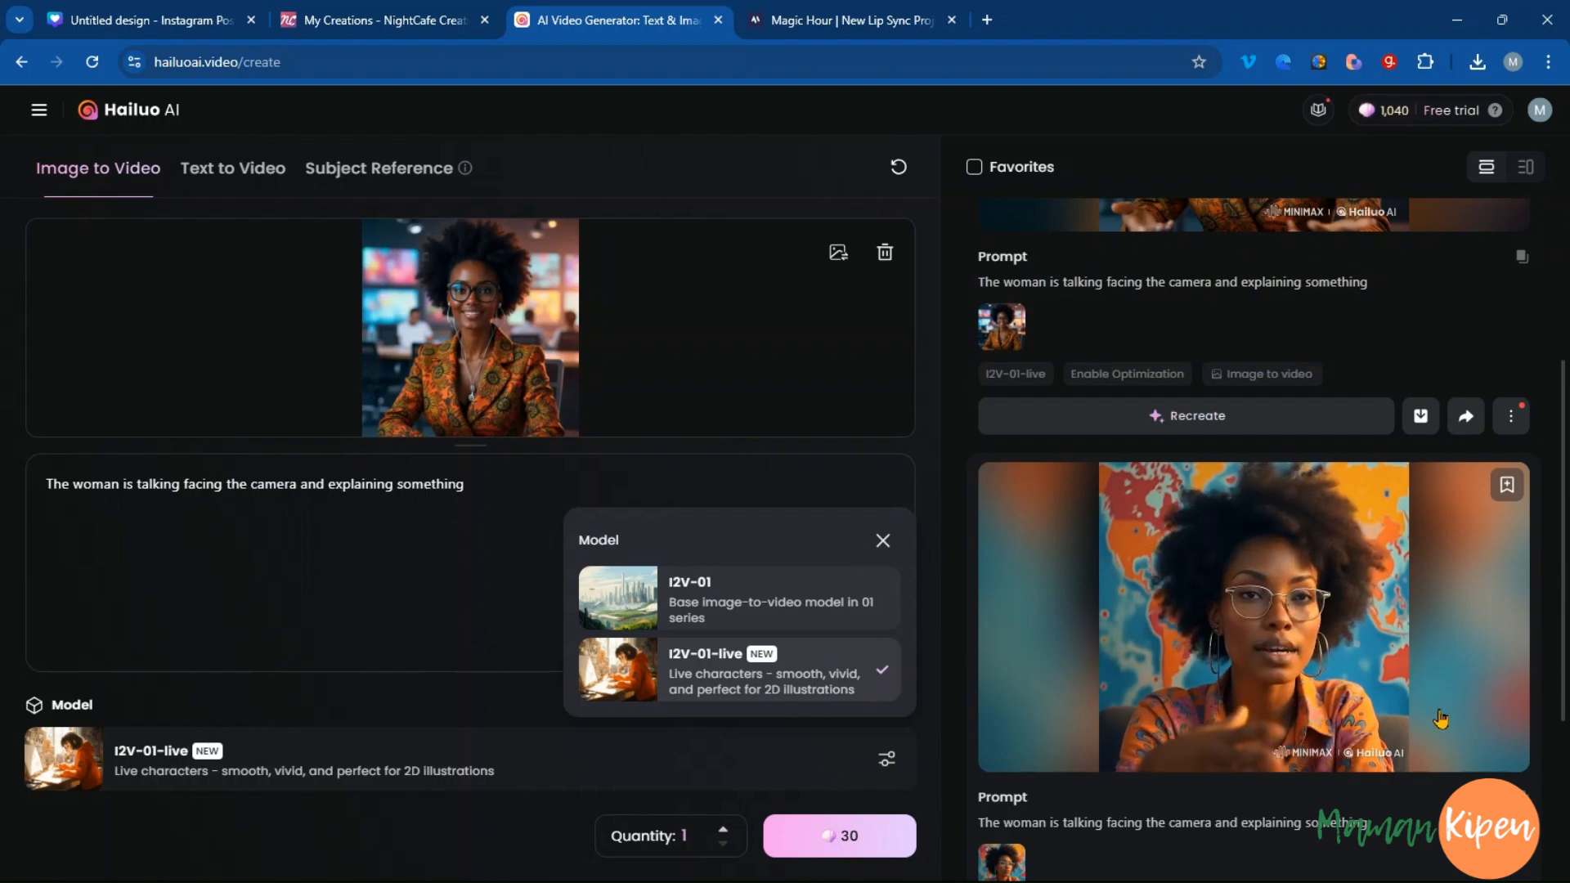
scroll(1439, 719, down, 3)
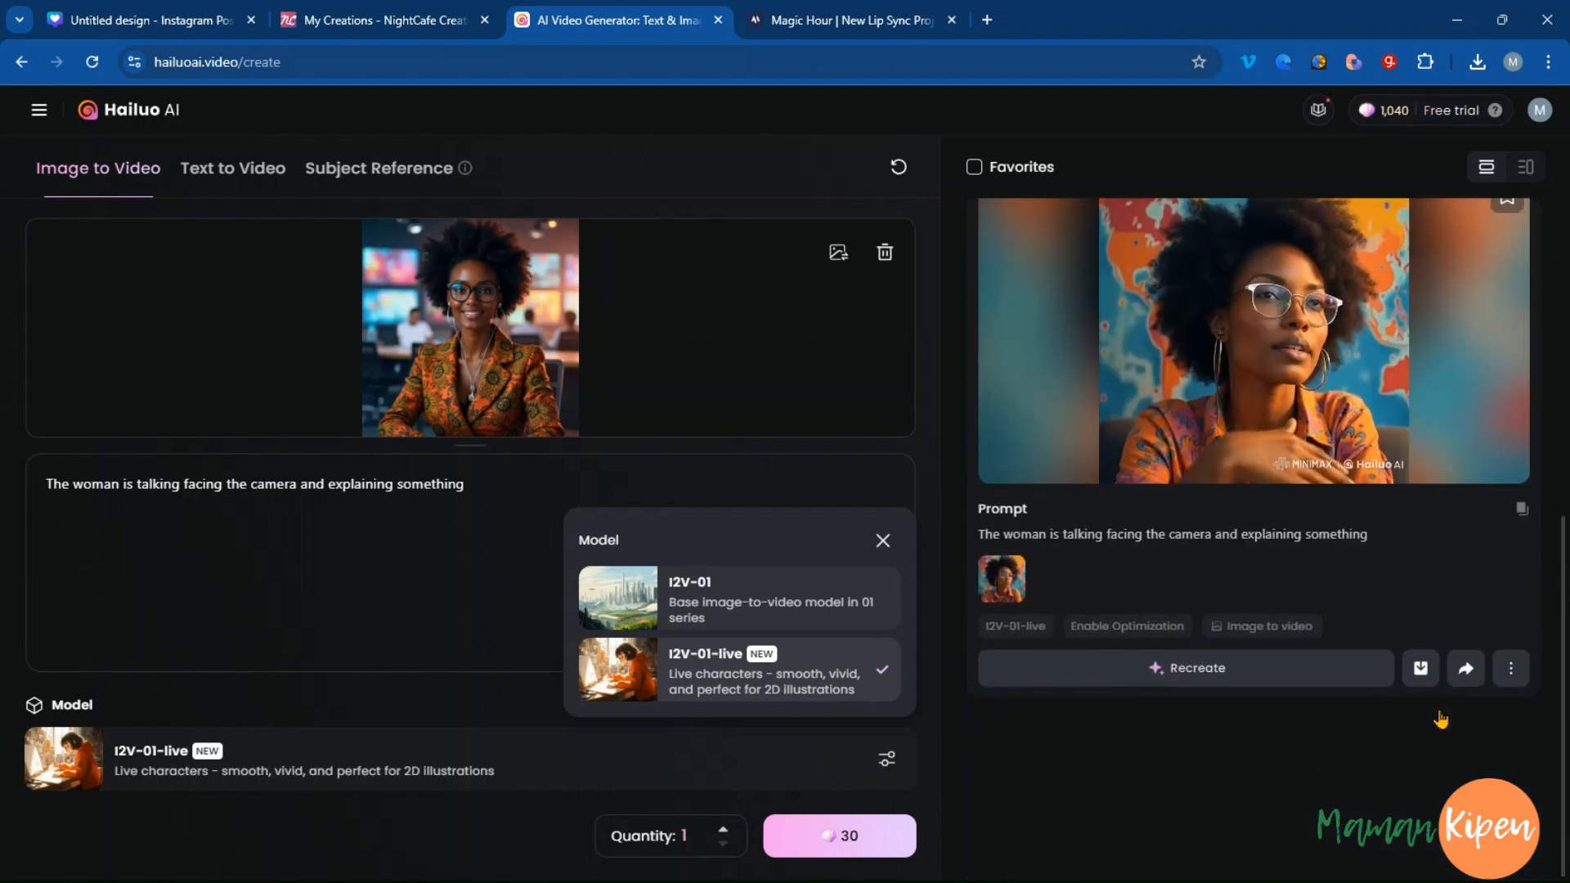
scroll(1353, 698, up, 3)
scroll(1265, 644, up, 3)
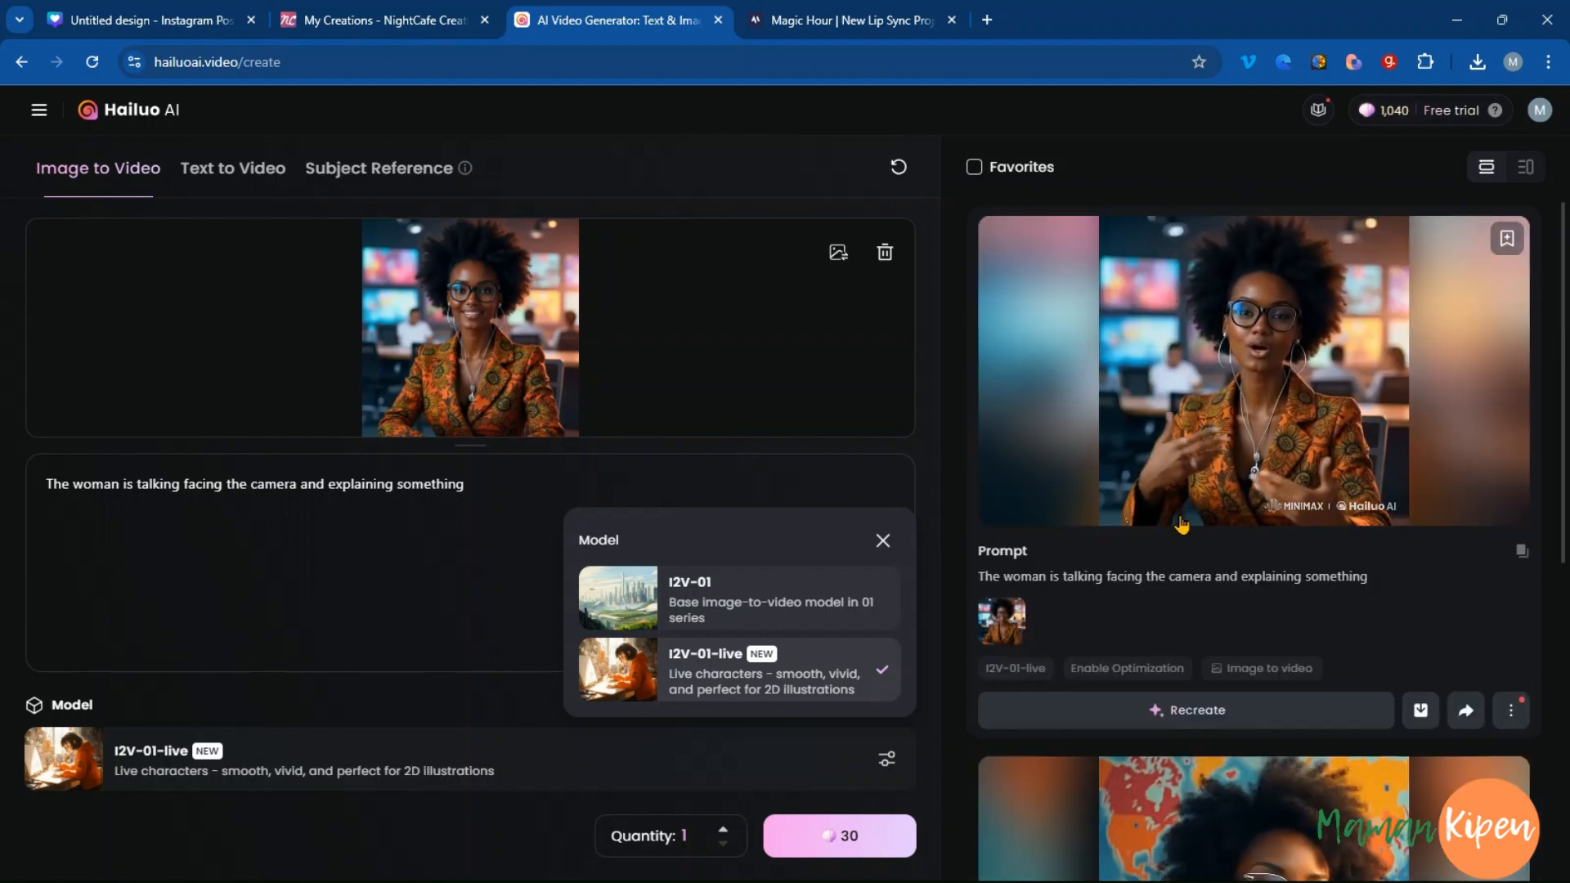
Switch to Magic Hour, upload the downloaded video.mp4 as the lip sync video source and proceed to the audio selection
click(838, 21)
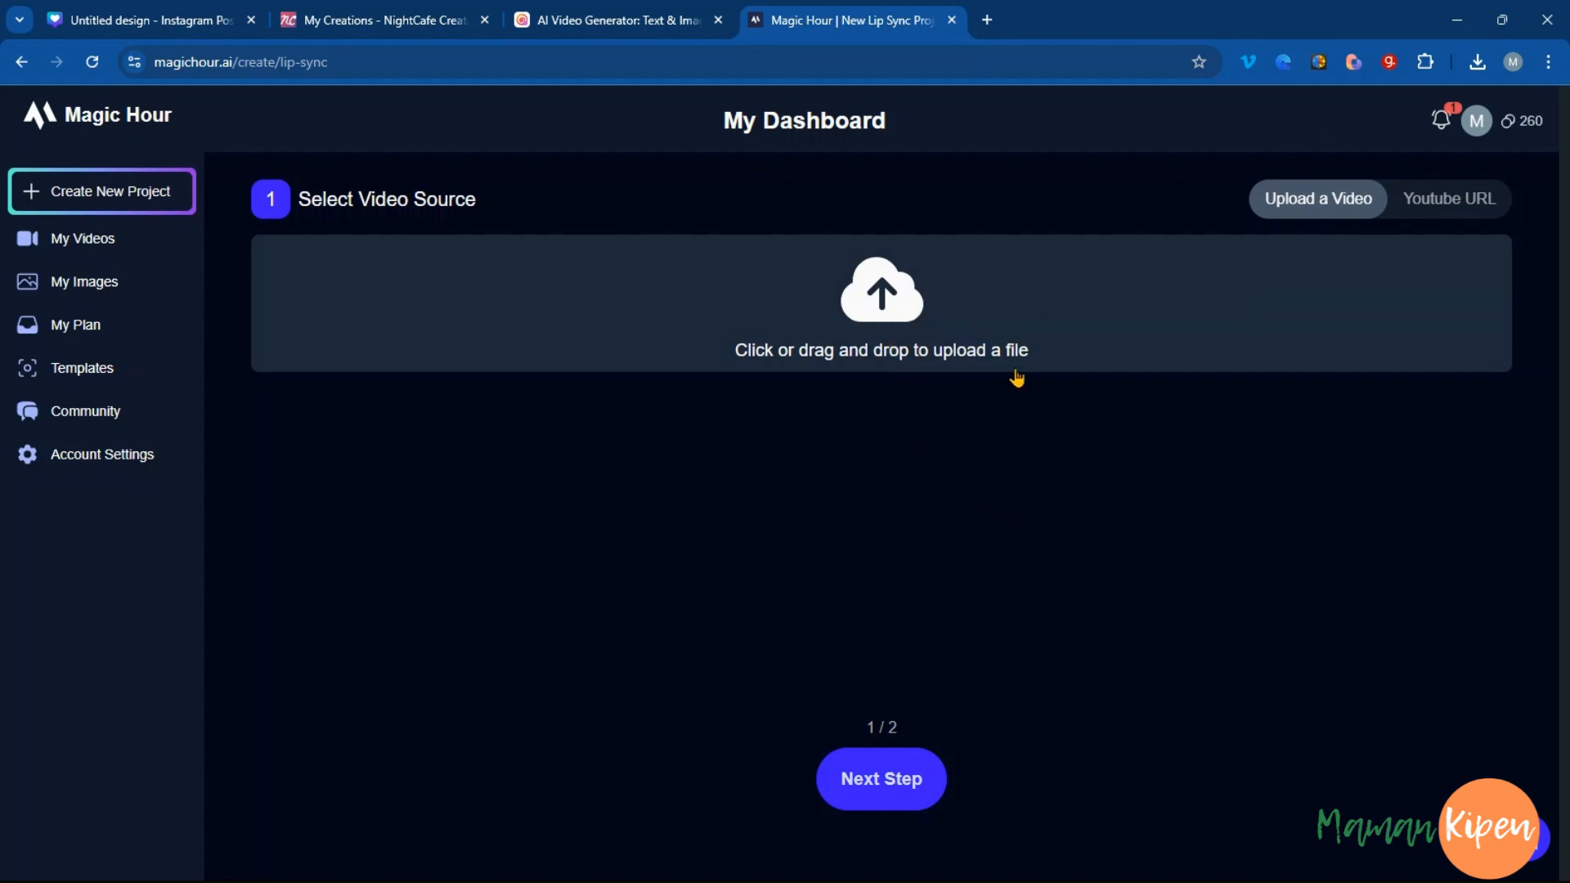
click(1477, 63)
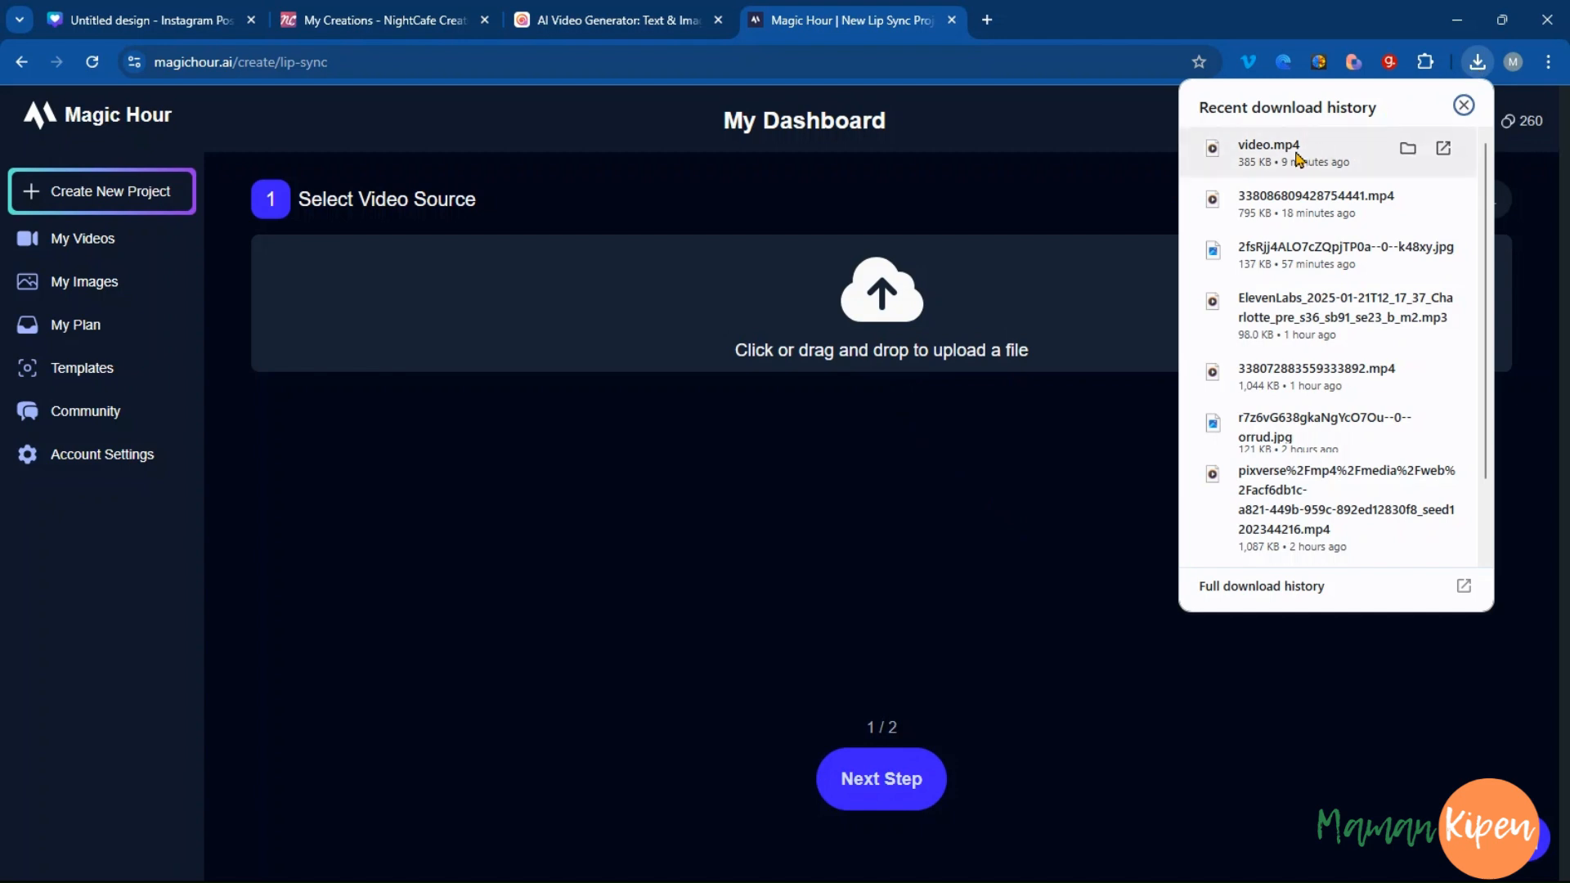
drag(1296, 157, 1012, 241)
drag(957, 296, 955, 297)
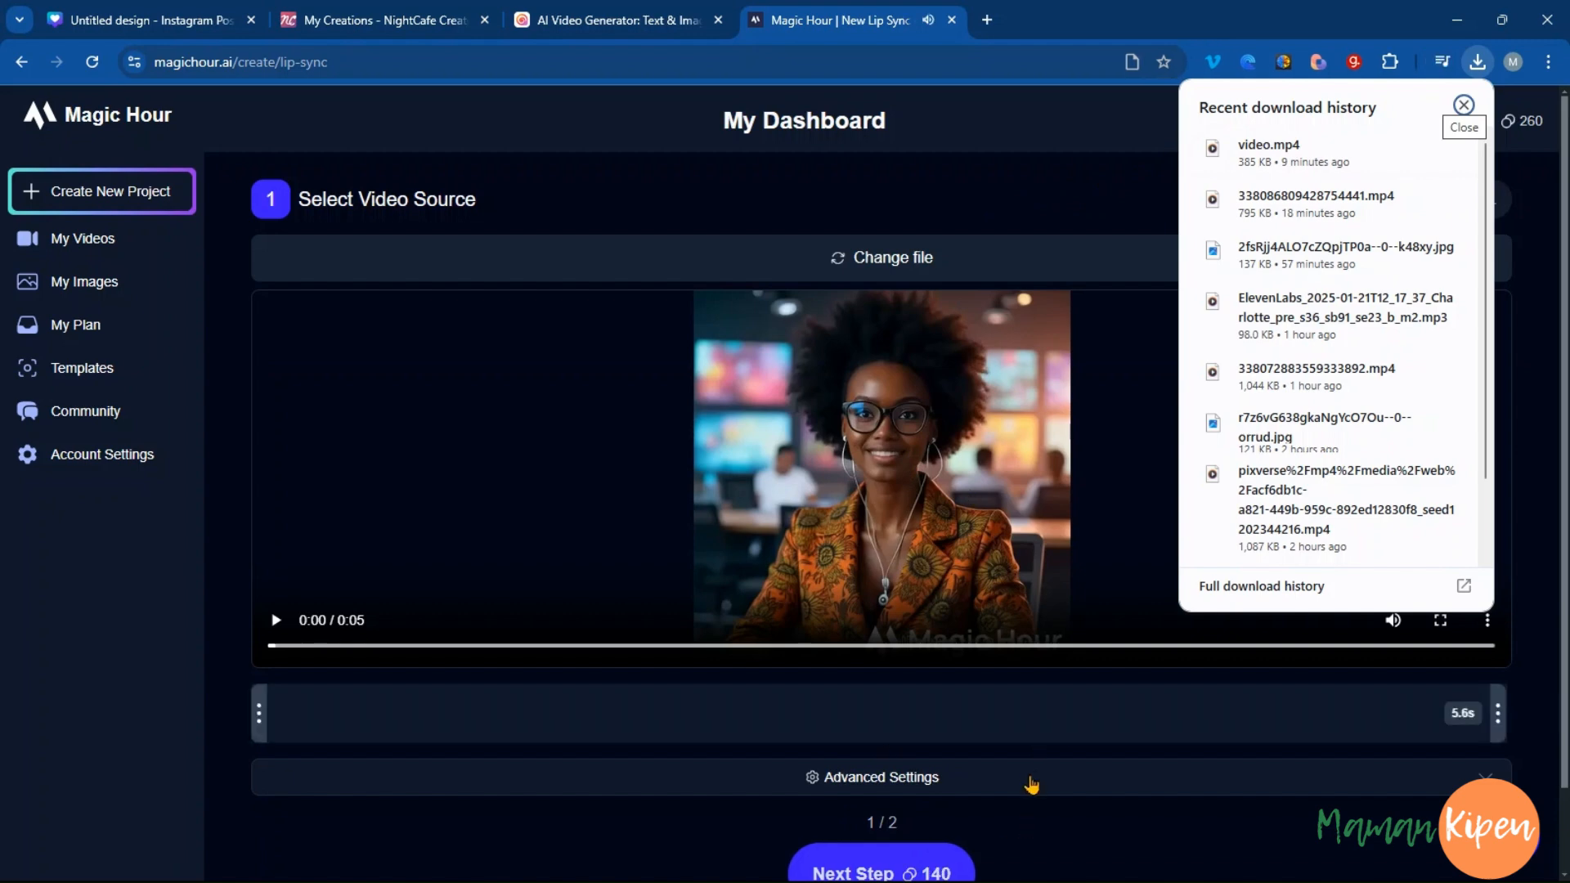
scroll(1026, 773, down, 2)
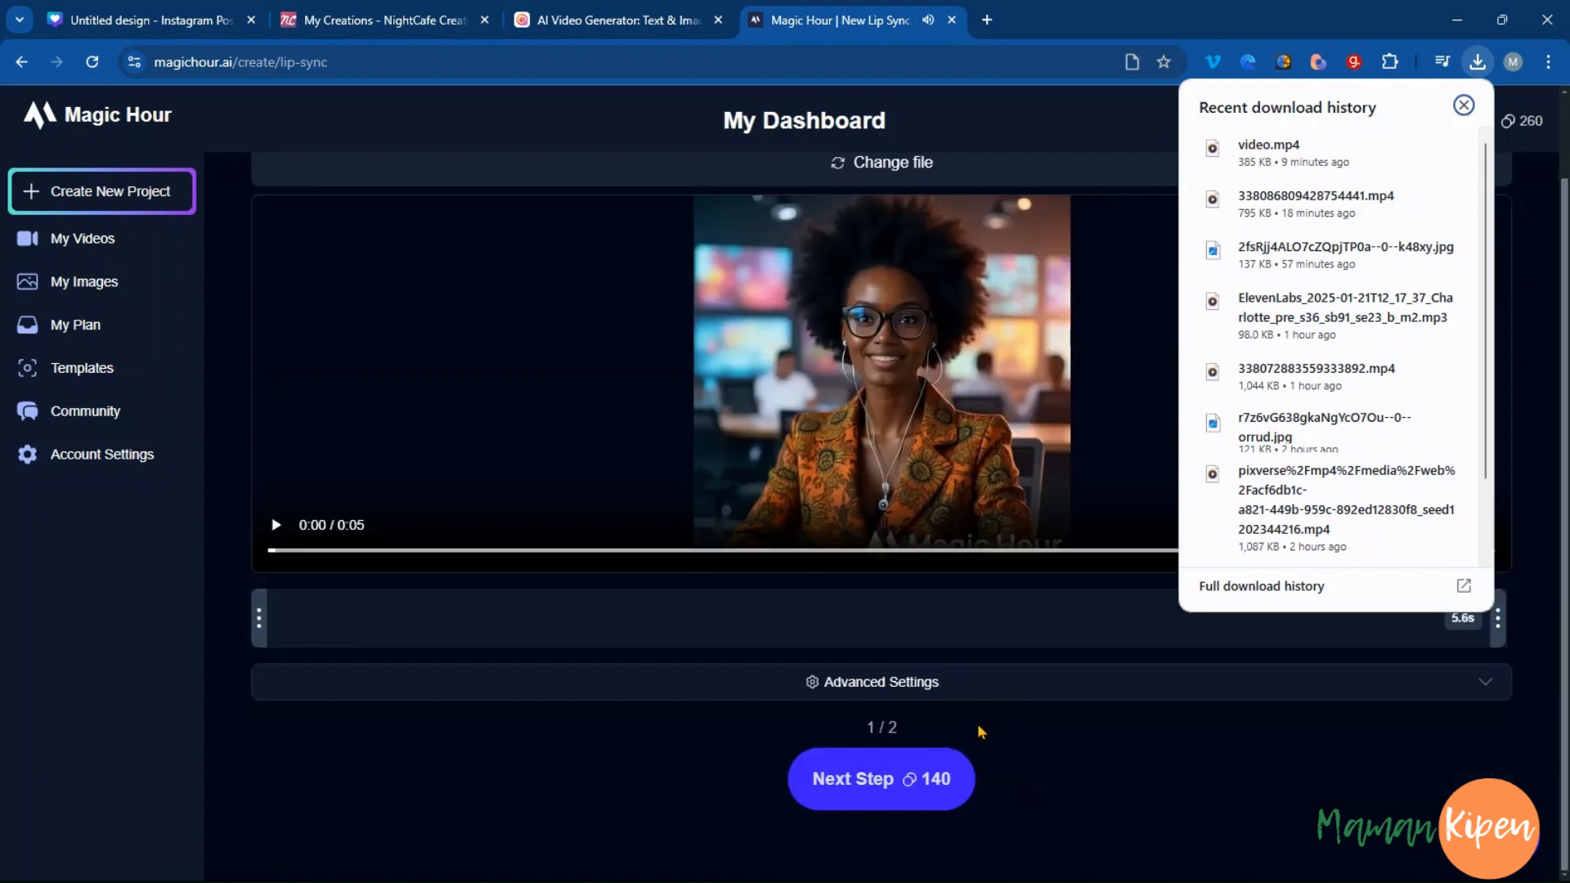
click(880, 789)
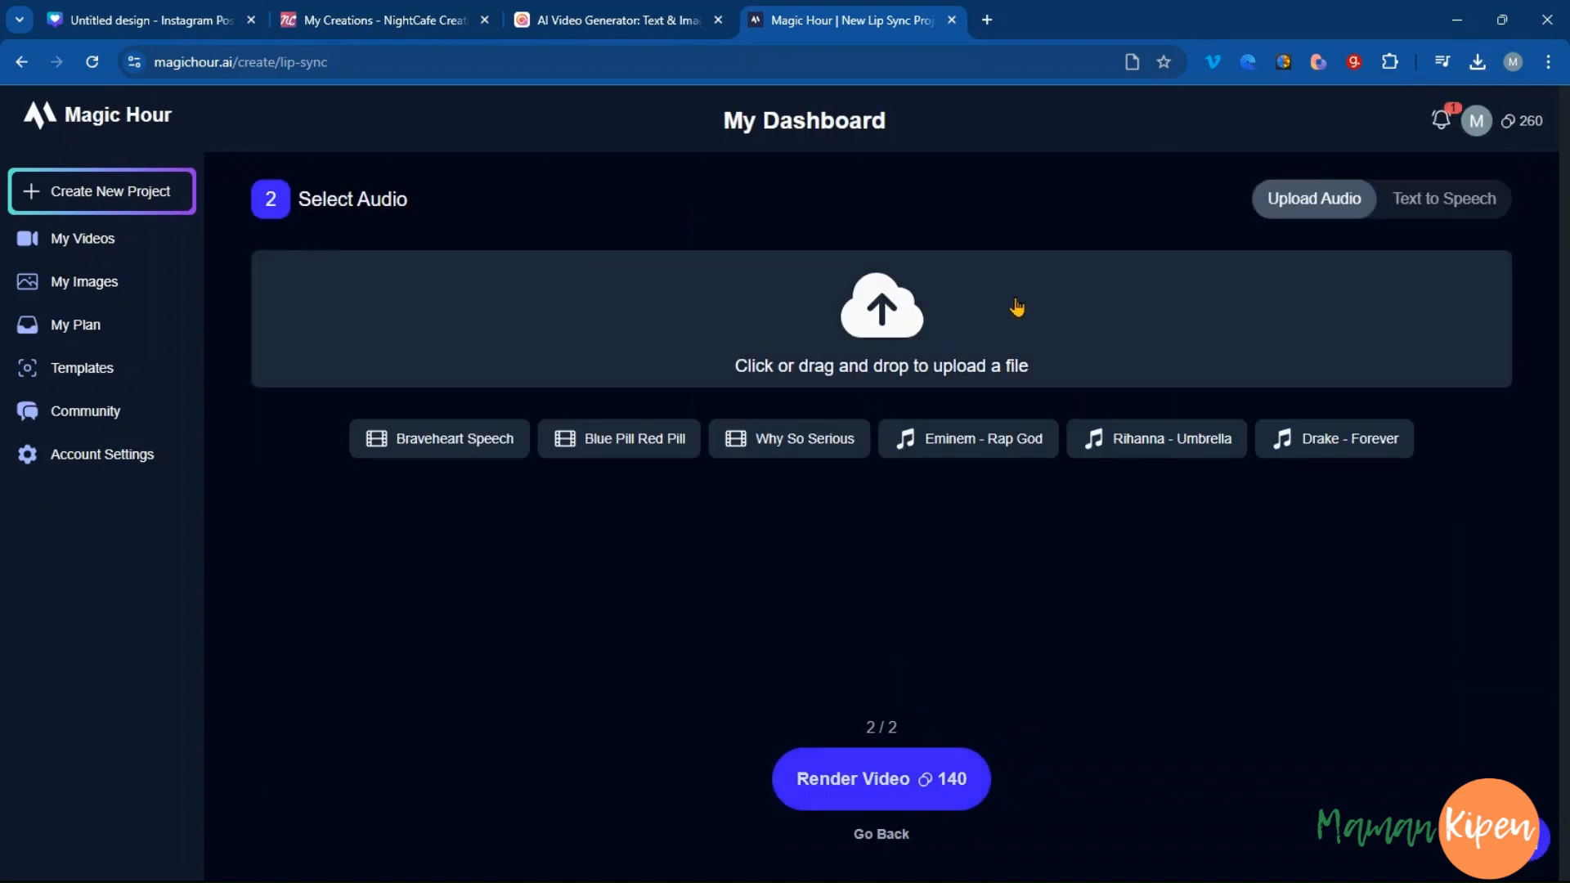
Upload the downloaded ElevenLabs MP3 as the lip sync audio and render the video
click(1477, 61)
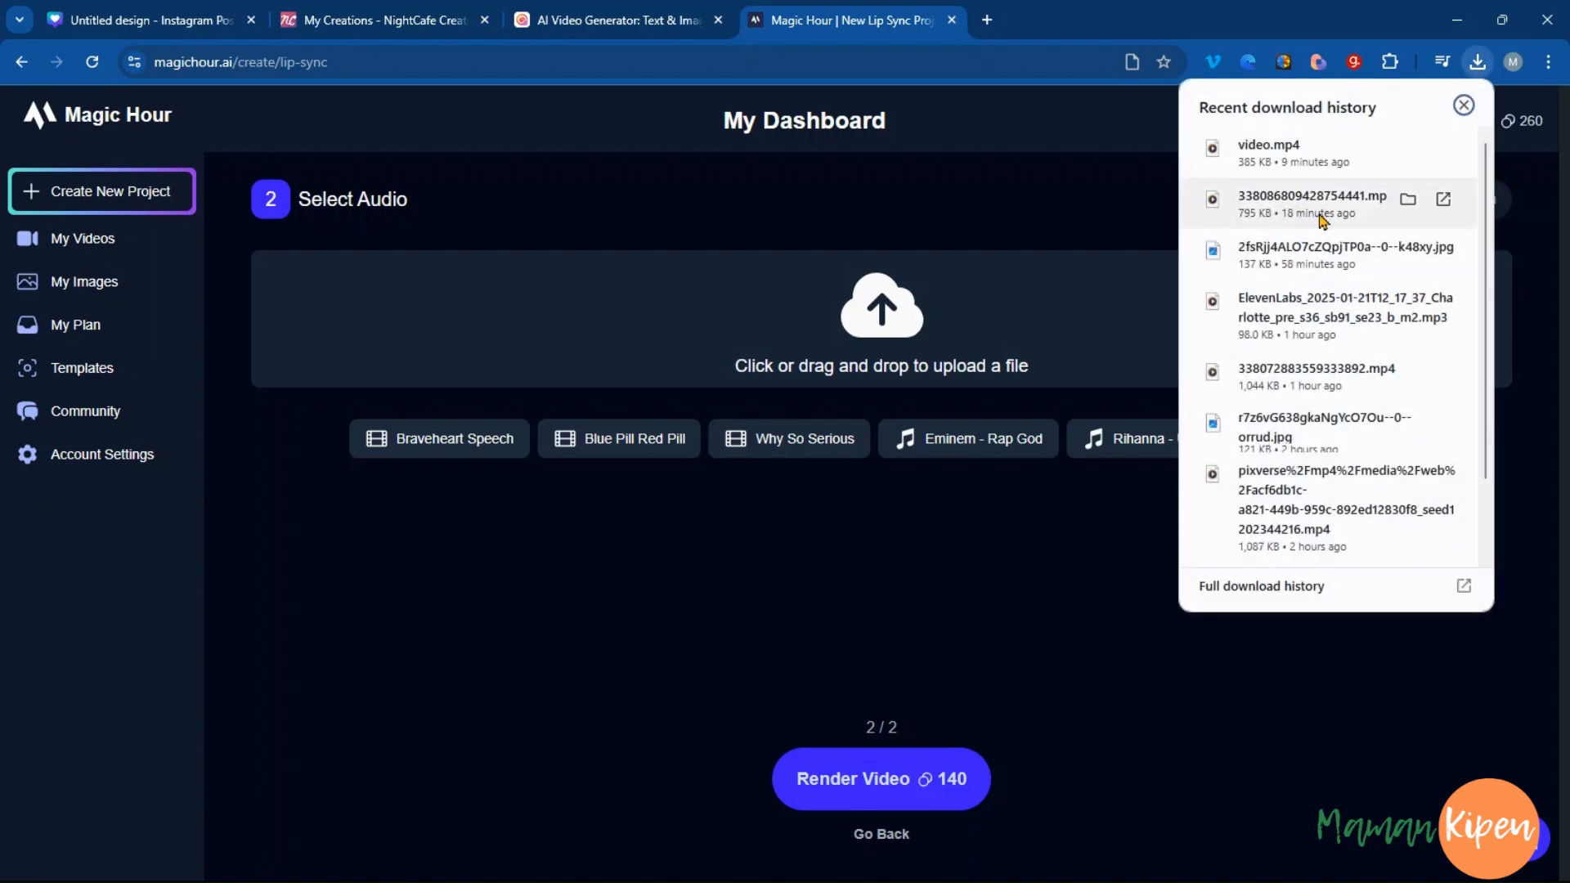
drag(1333, 309, 883, 319)
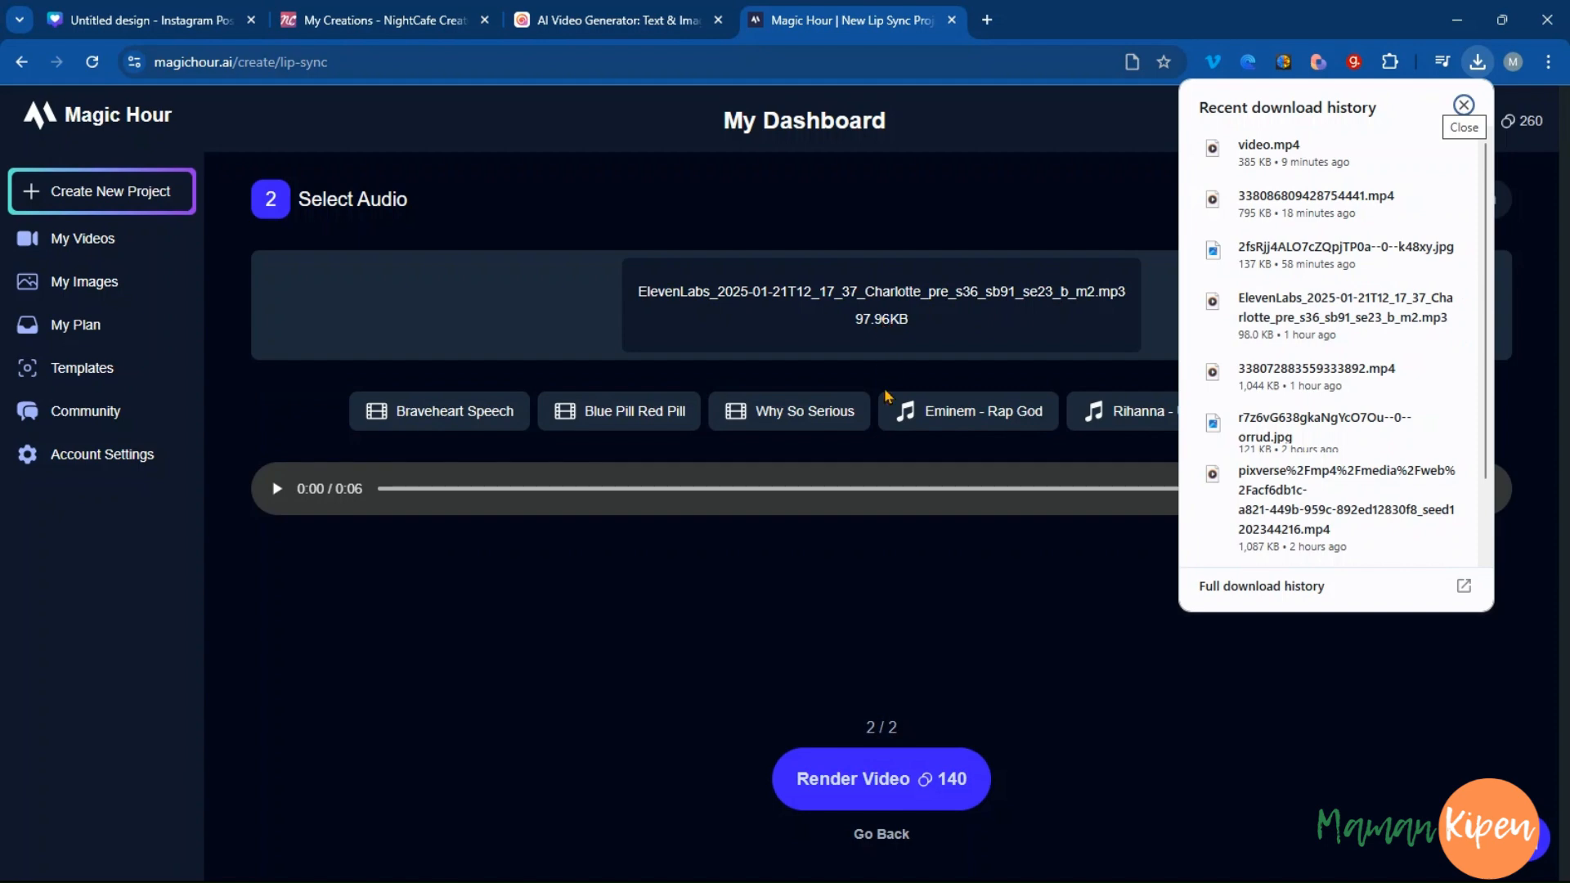
click(993, 602)
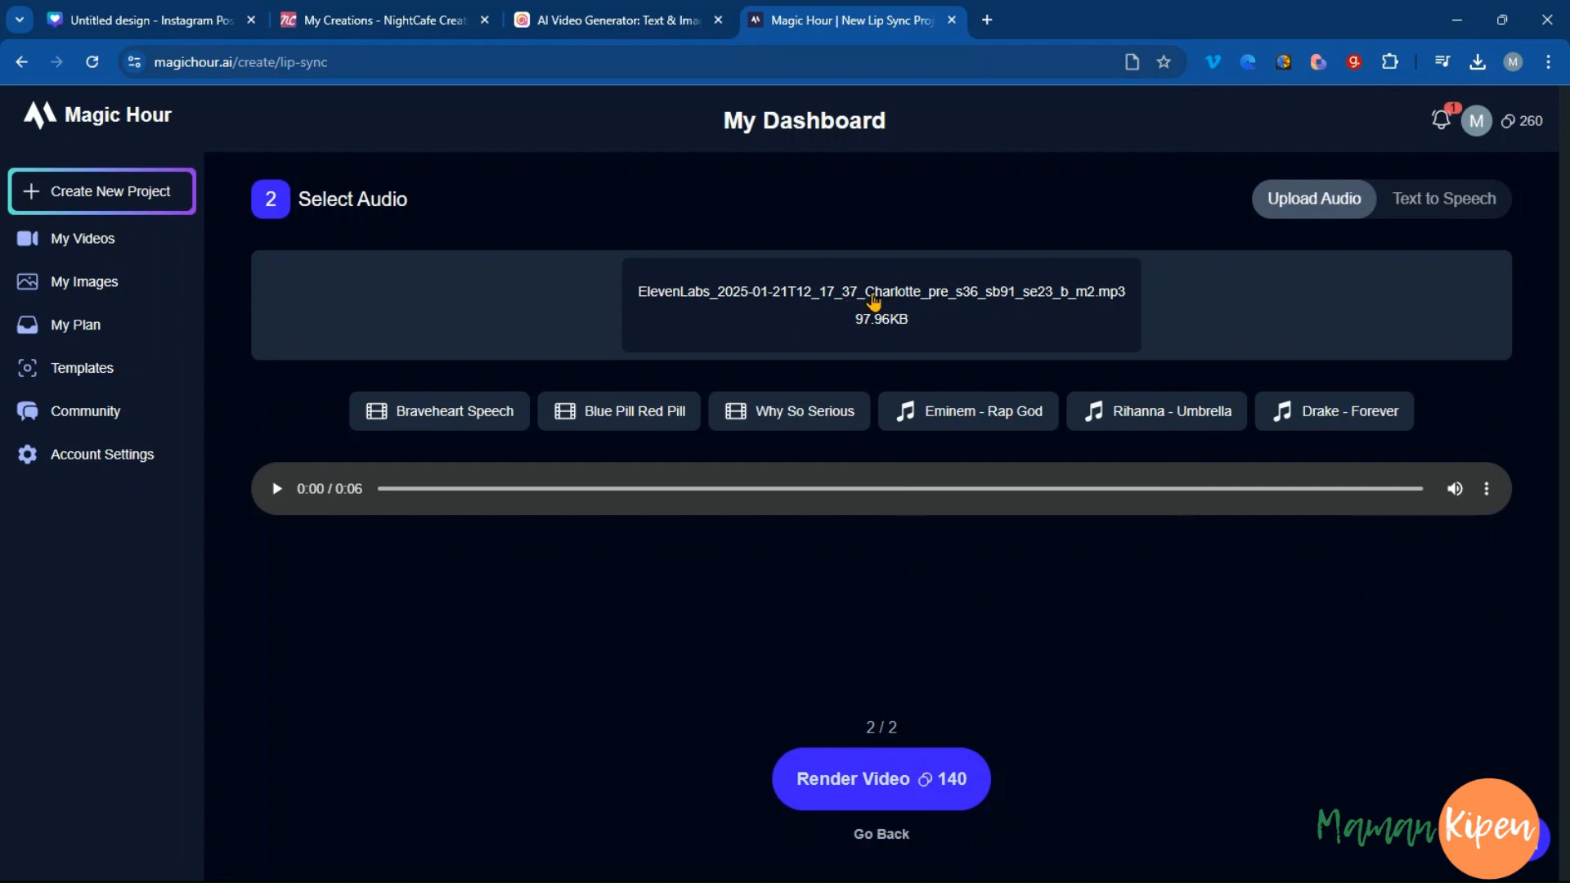
click(894, 789)
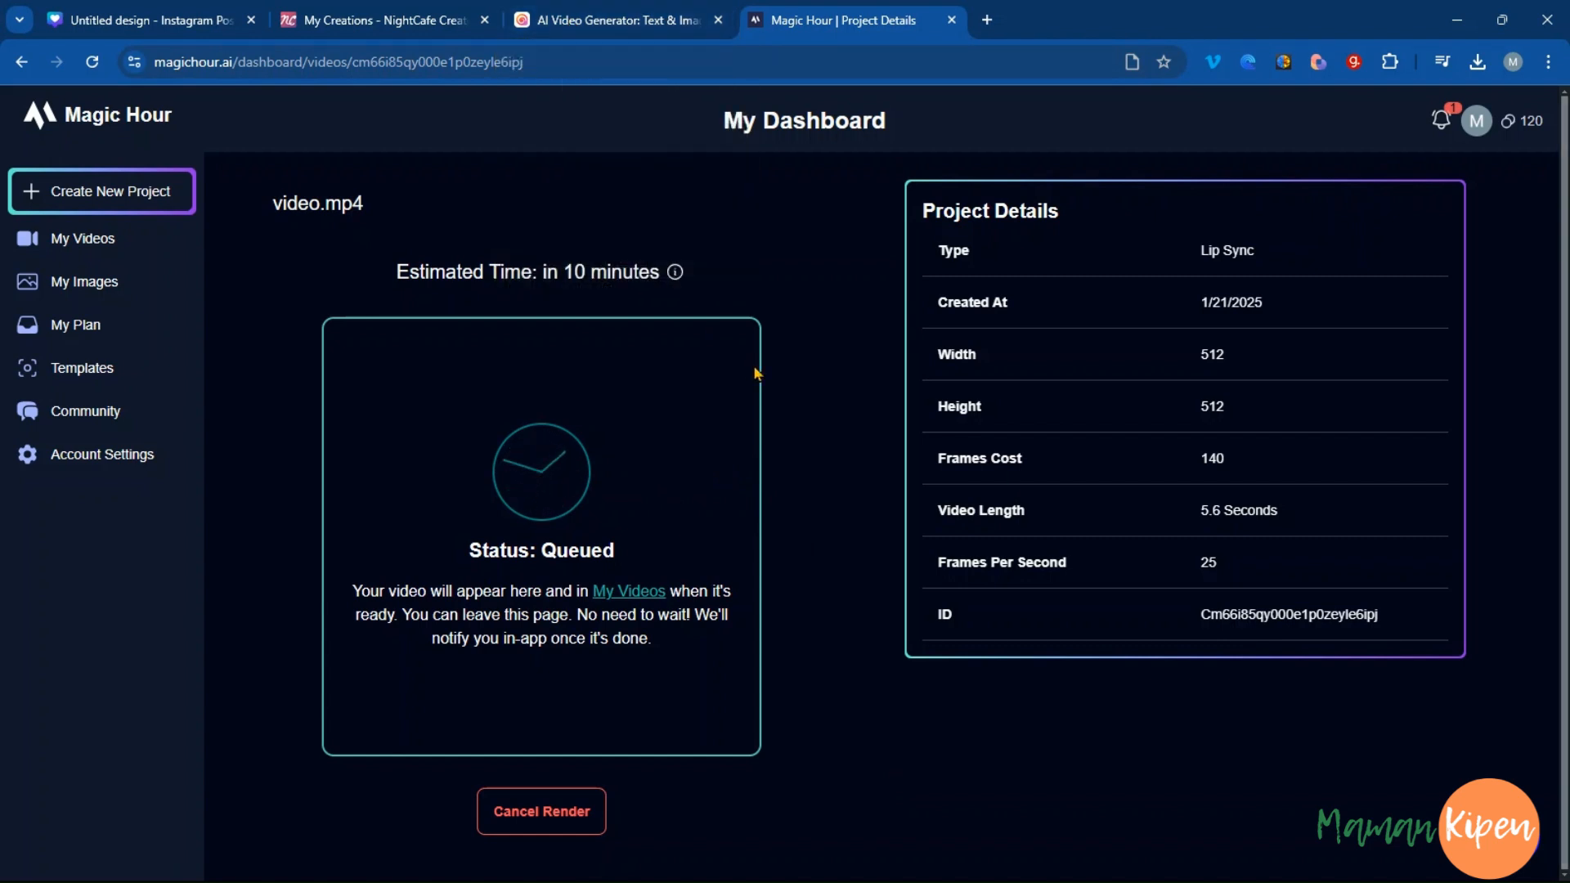
Switch to Canva and add the downloaded video.mp4 to the blank Instagram post page
click(137, 19)
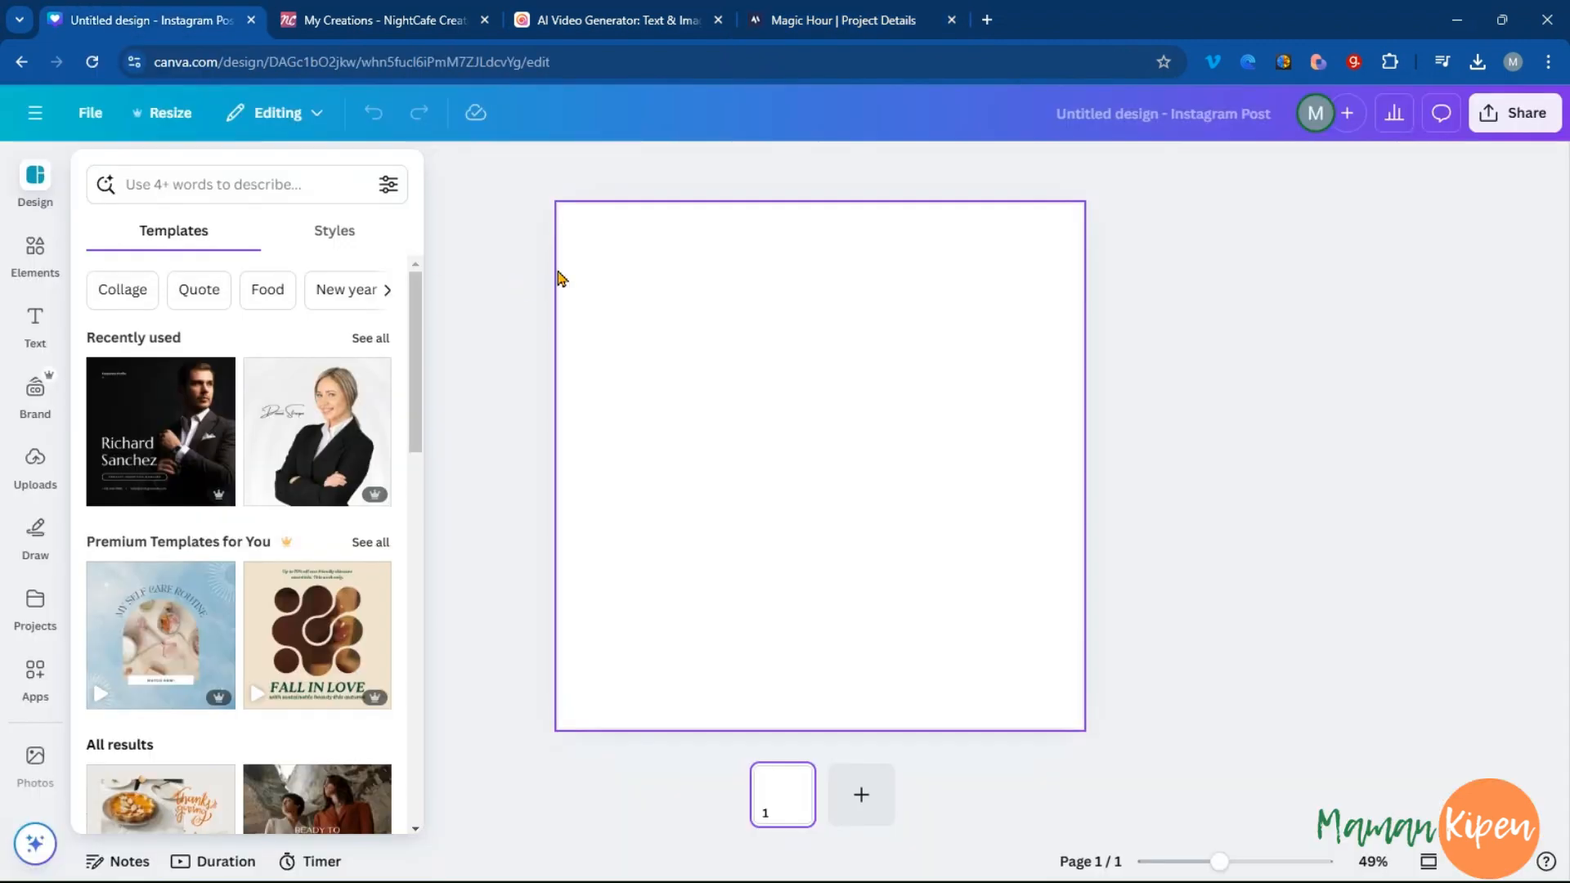
click(1482, 67)
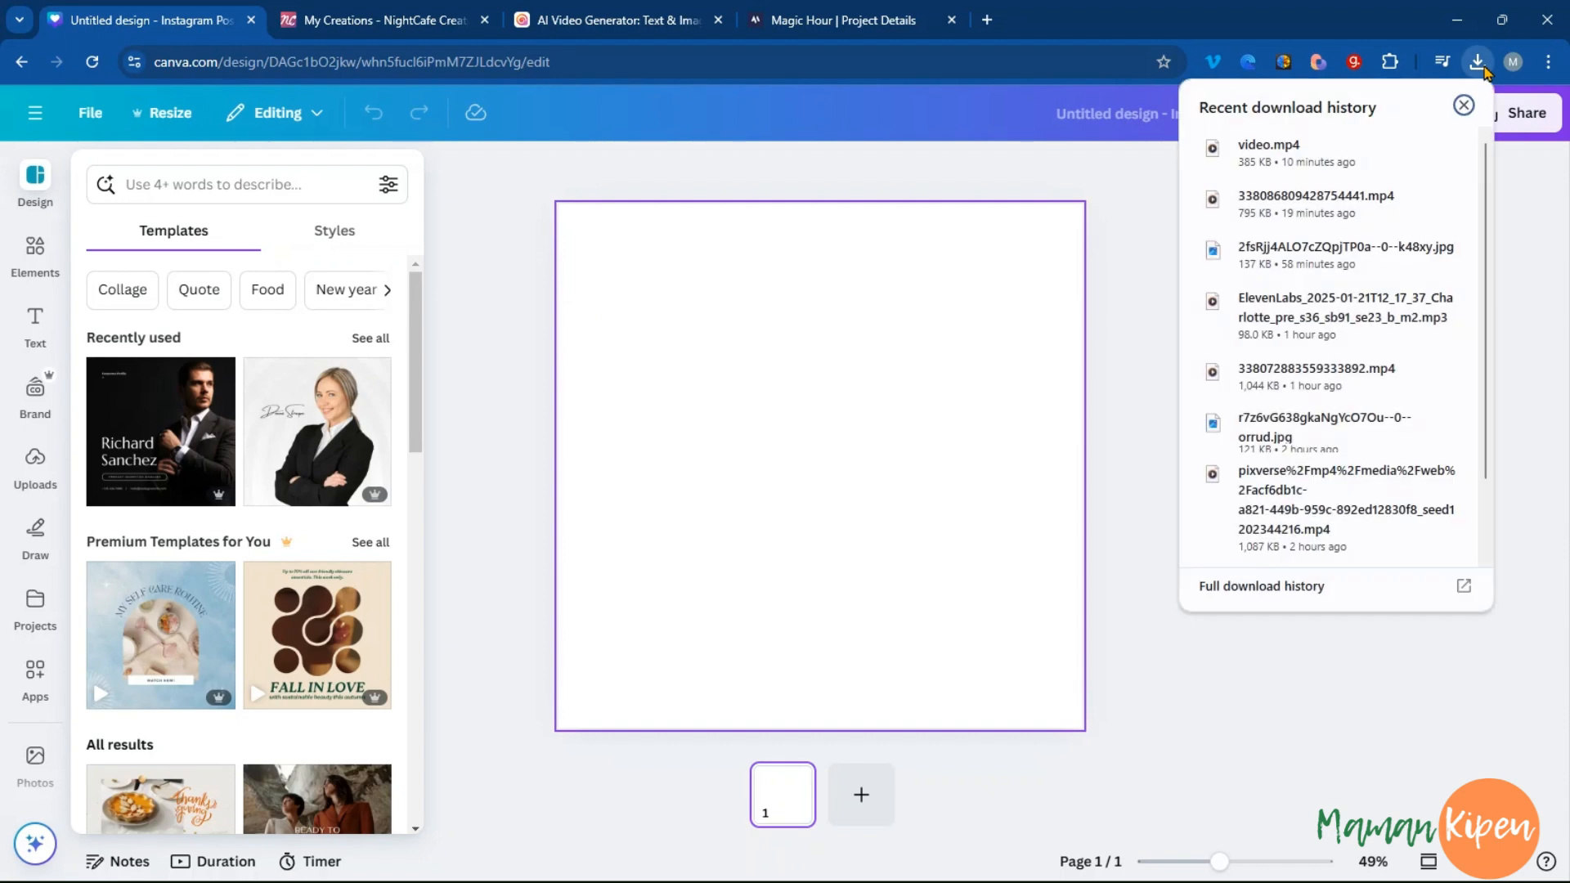
drag(1318, 160, 815, 323)
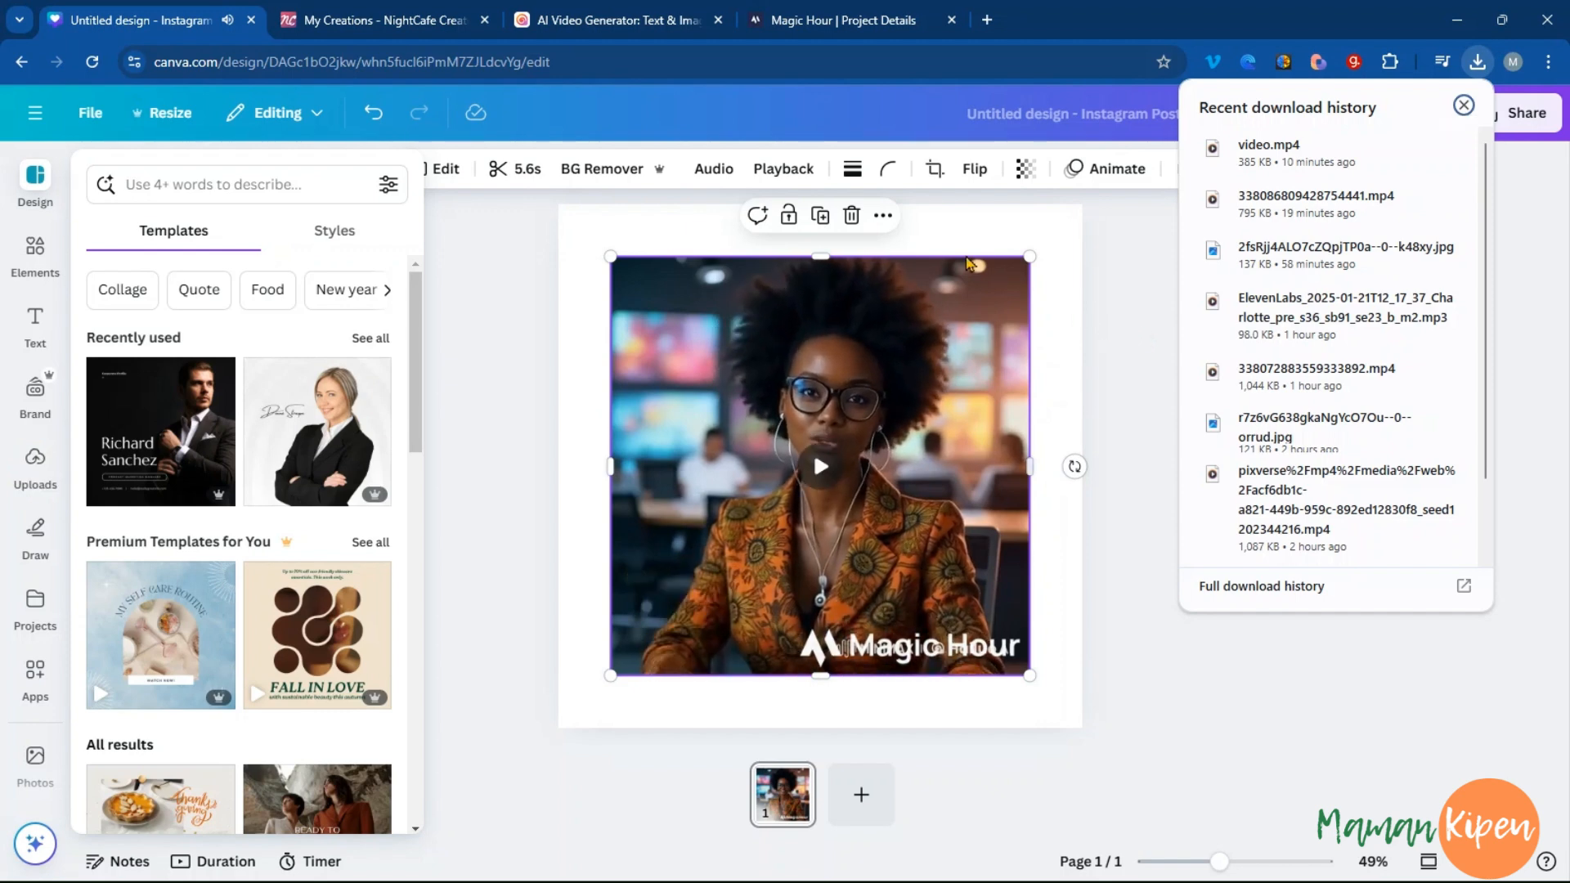
Set the video as the page background and detach it from the background again
click(949, 549)
click(898, 476)
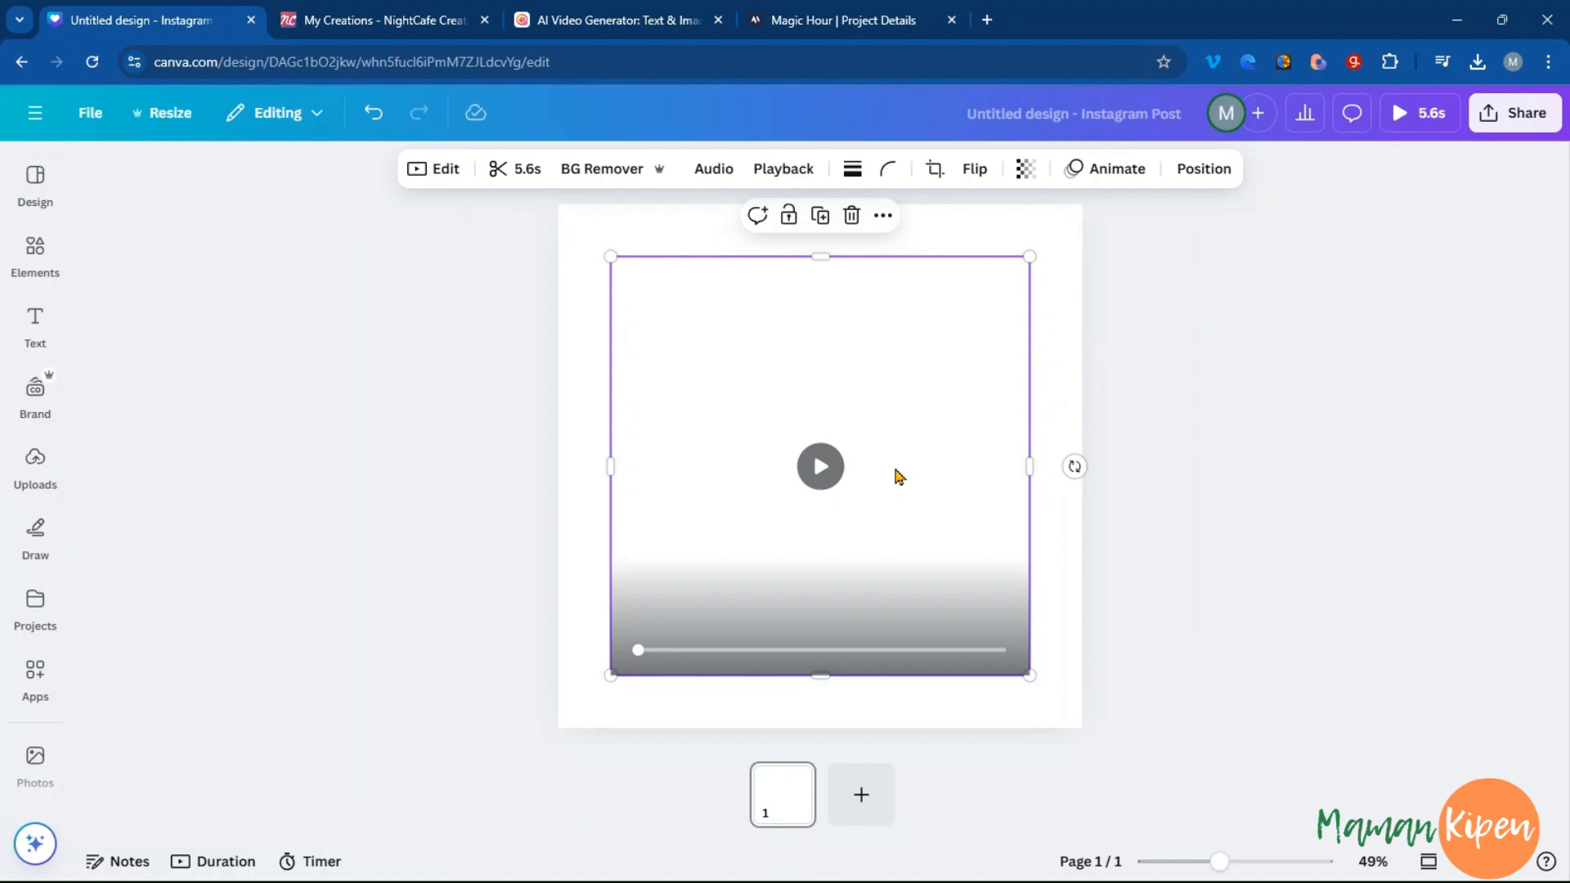
right_click(899, 476)
click(949, 764)
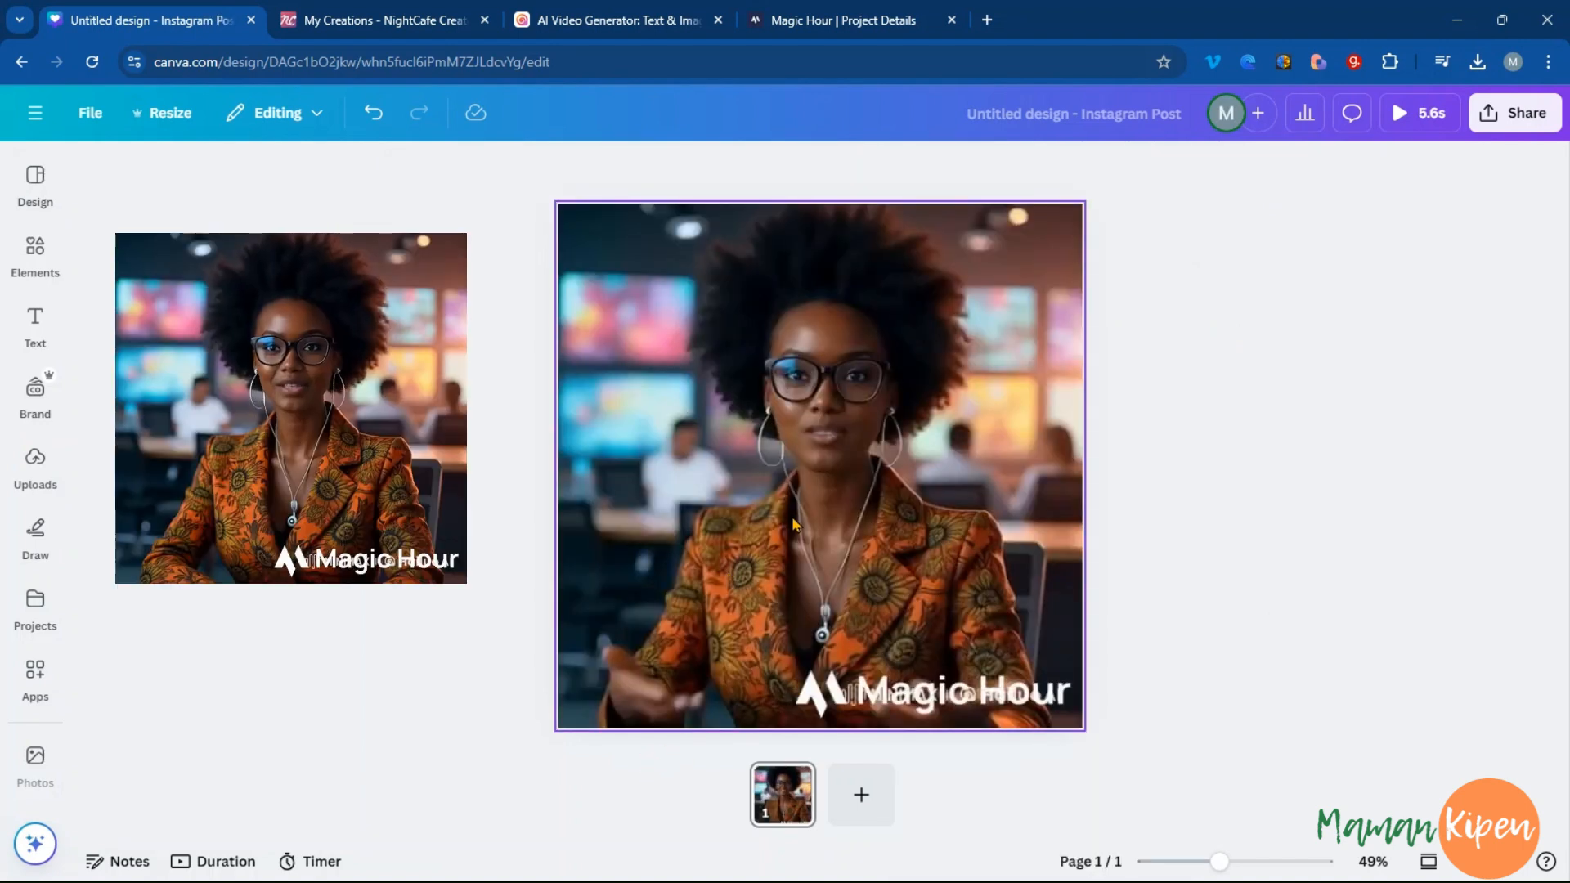
click(807, 428)
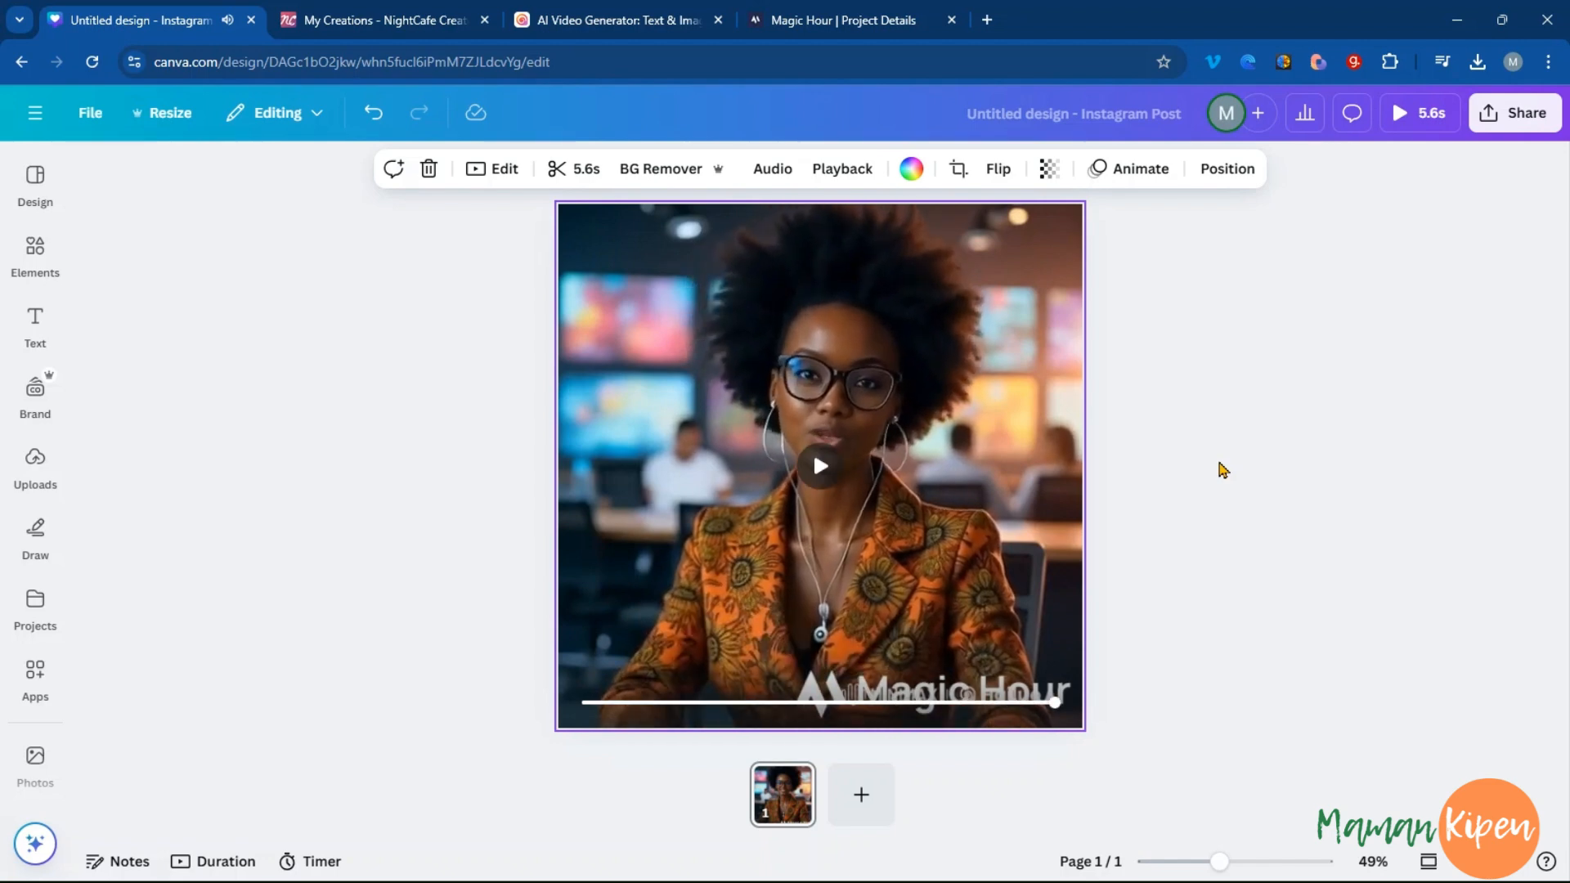
right_click(993, 387)
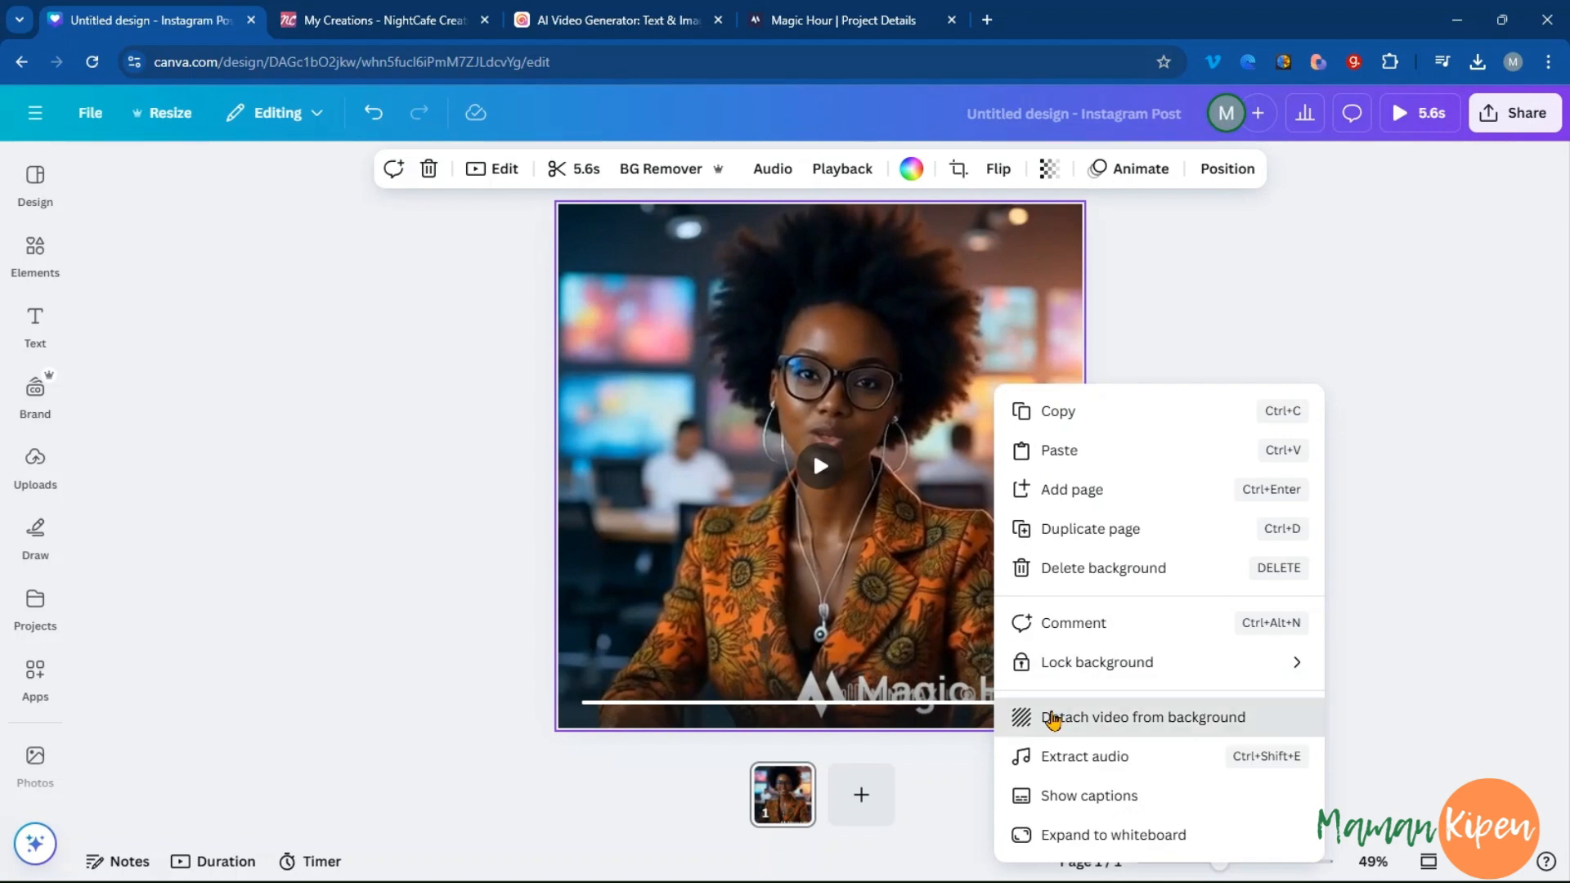
click(1051, 716)
Move the video up to about 55 px from the page's upper edge, duplicate it and remove the duplicate's background
drag(890, 372, 897, 374)
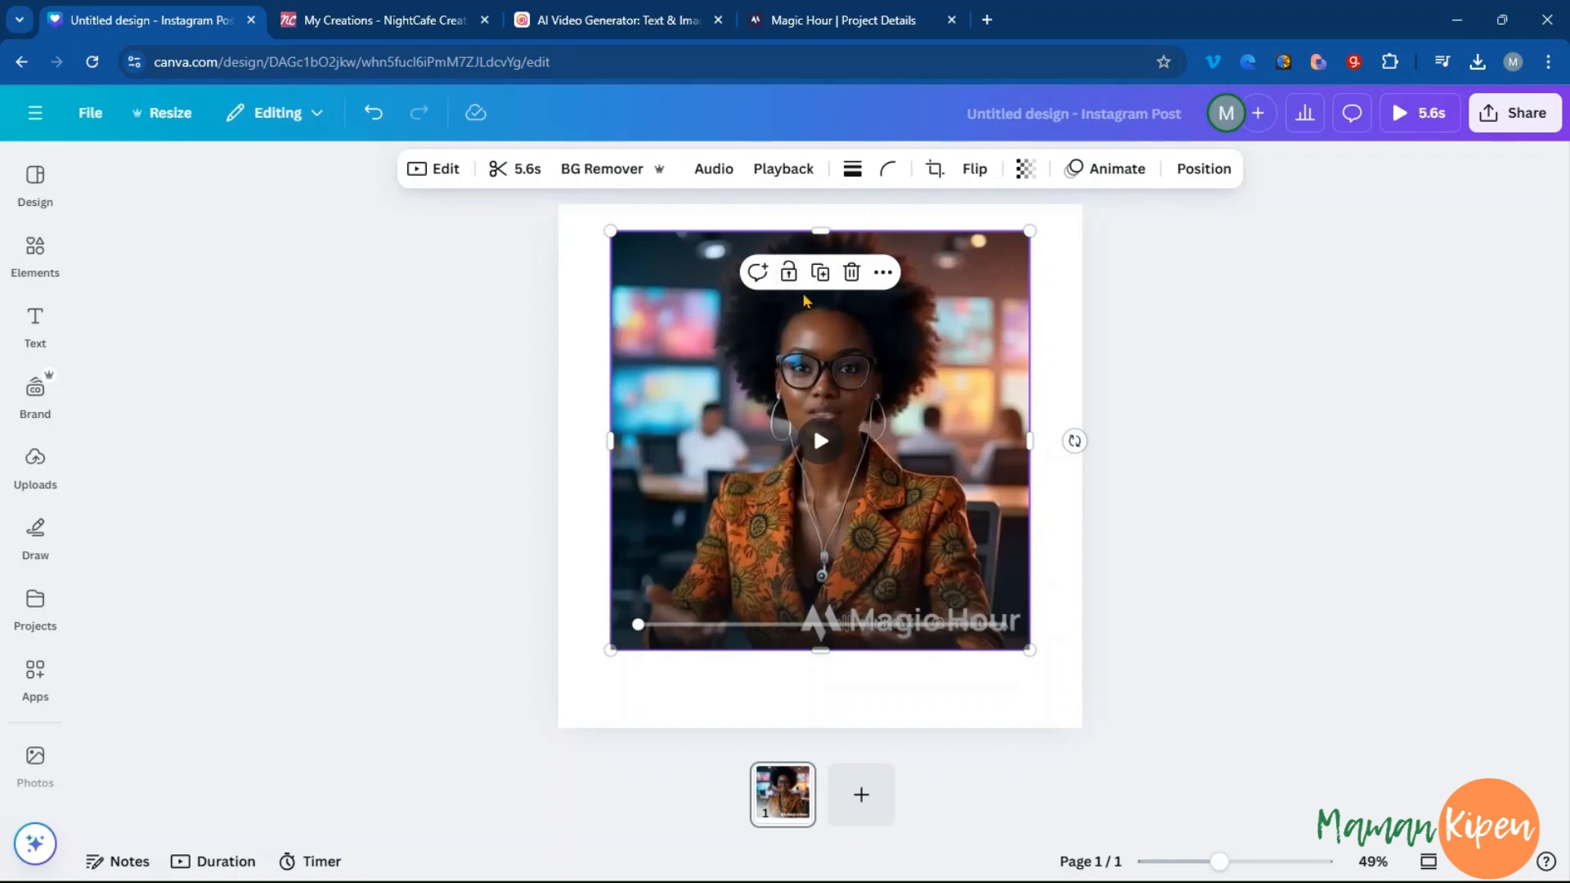
click(821, 272)
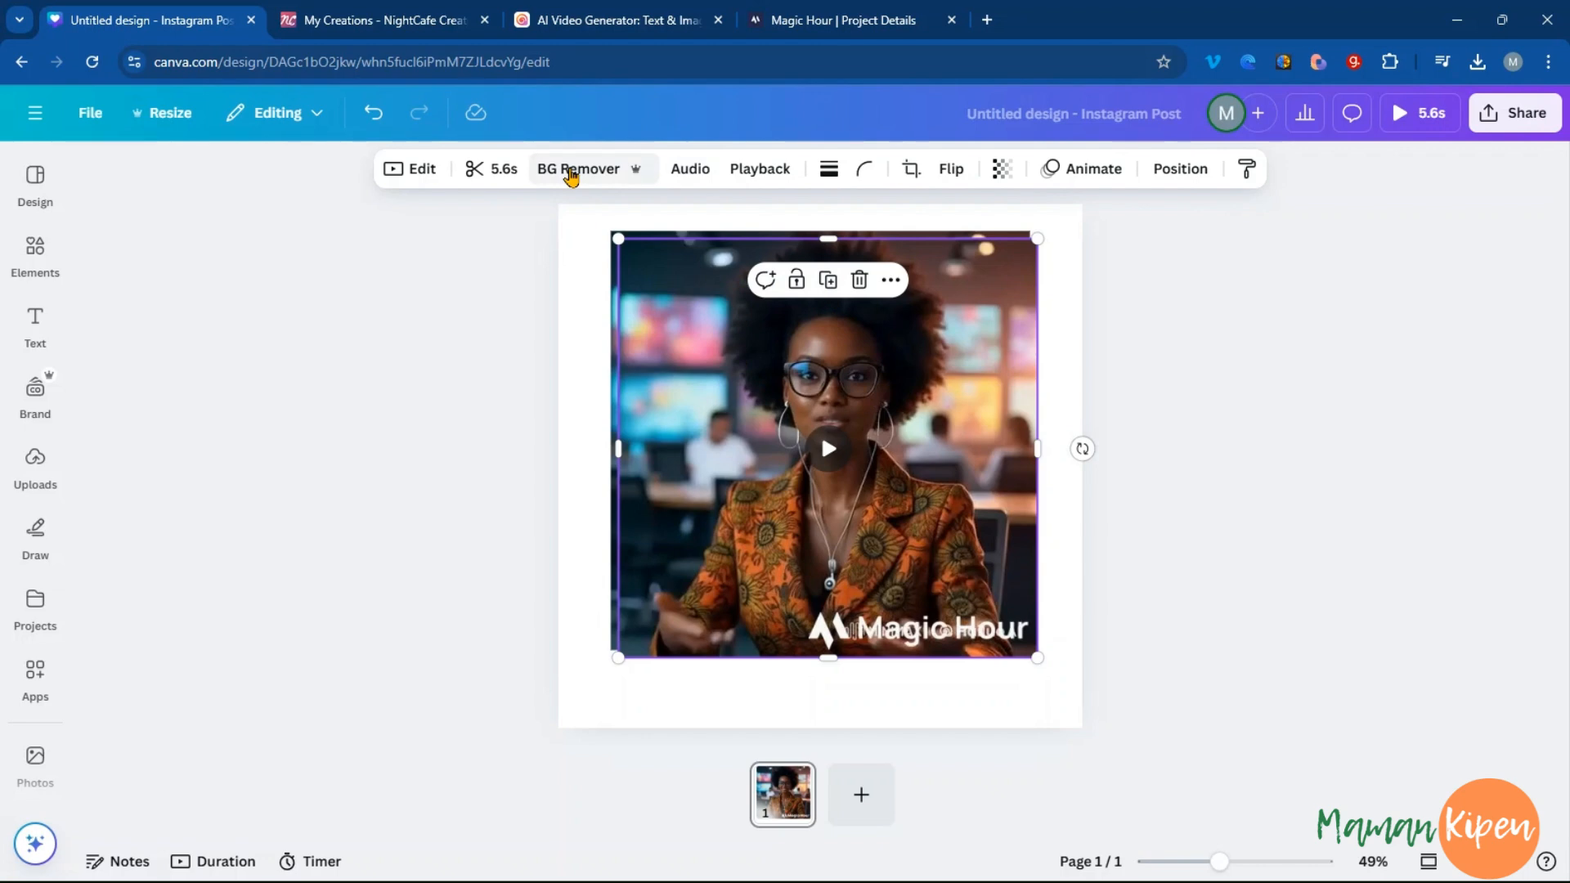
click(570, 170)
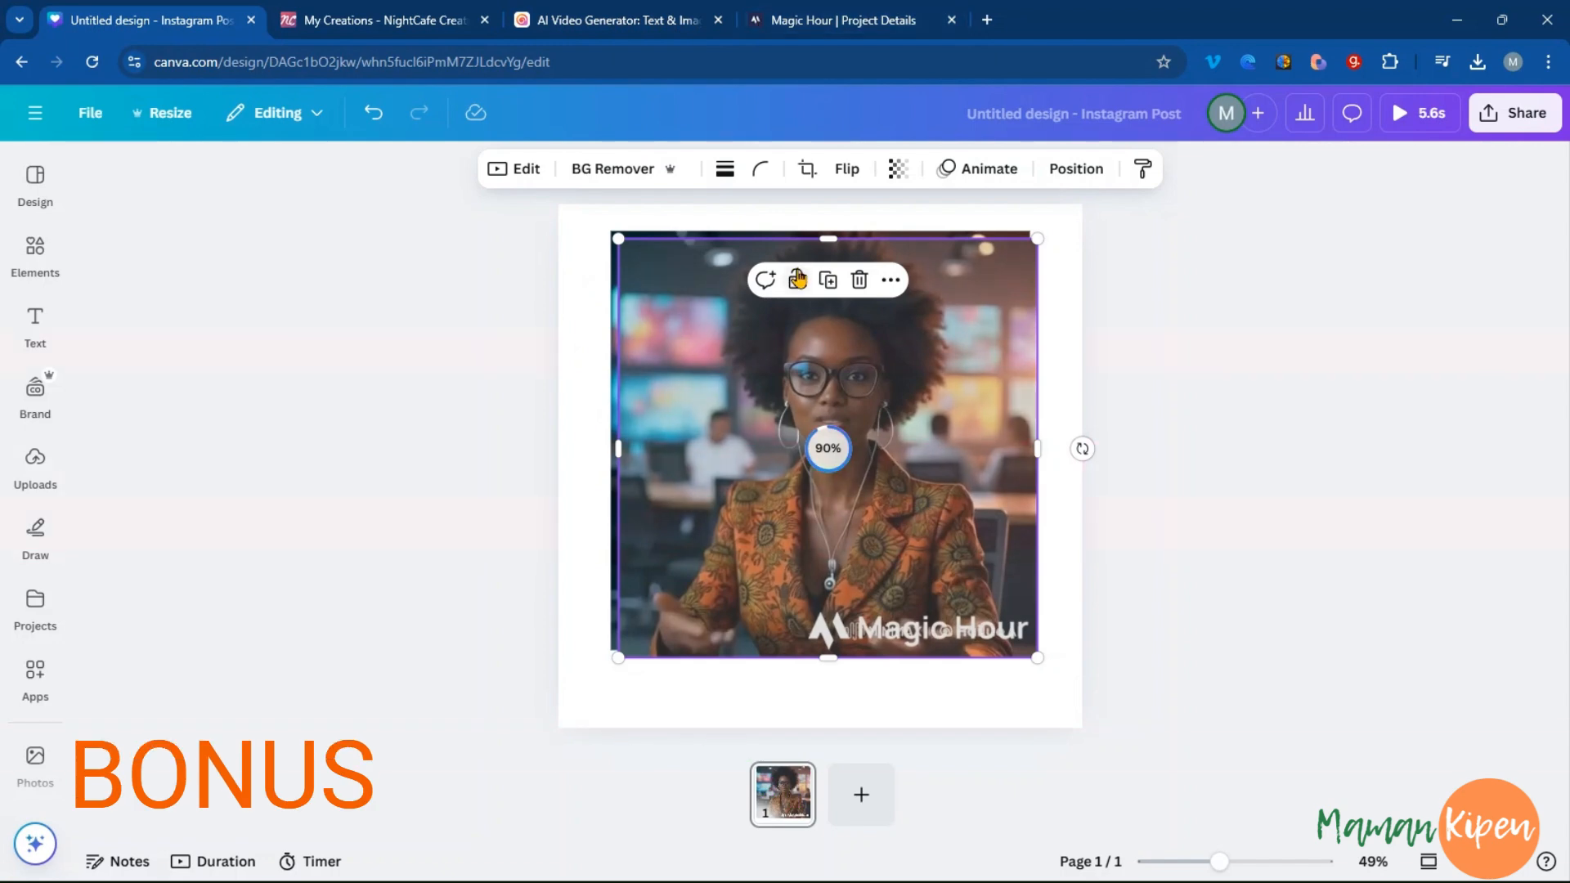
Check the lip sync render's status in Magic Hour and return to the Canva design
click(845, 27)
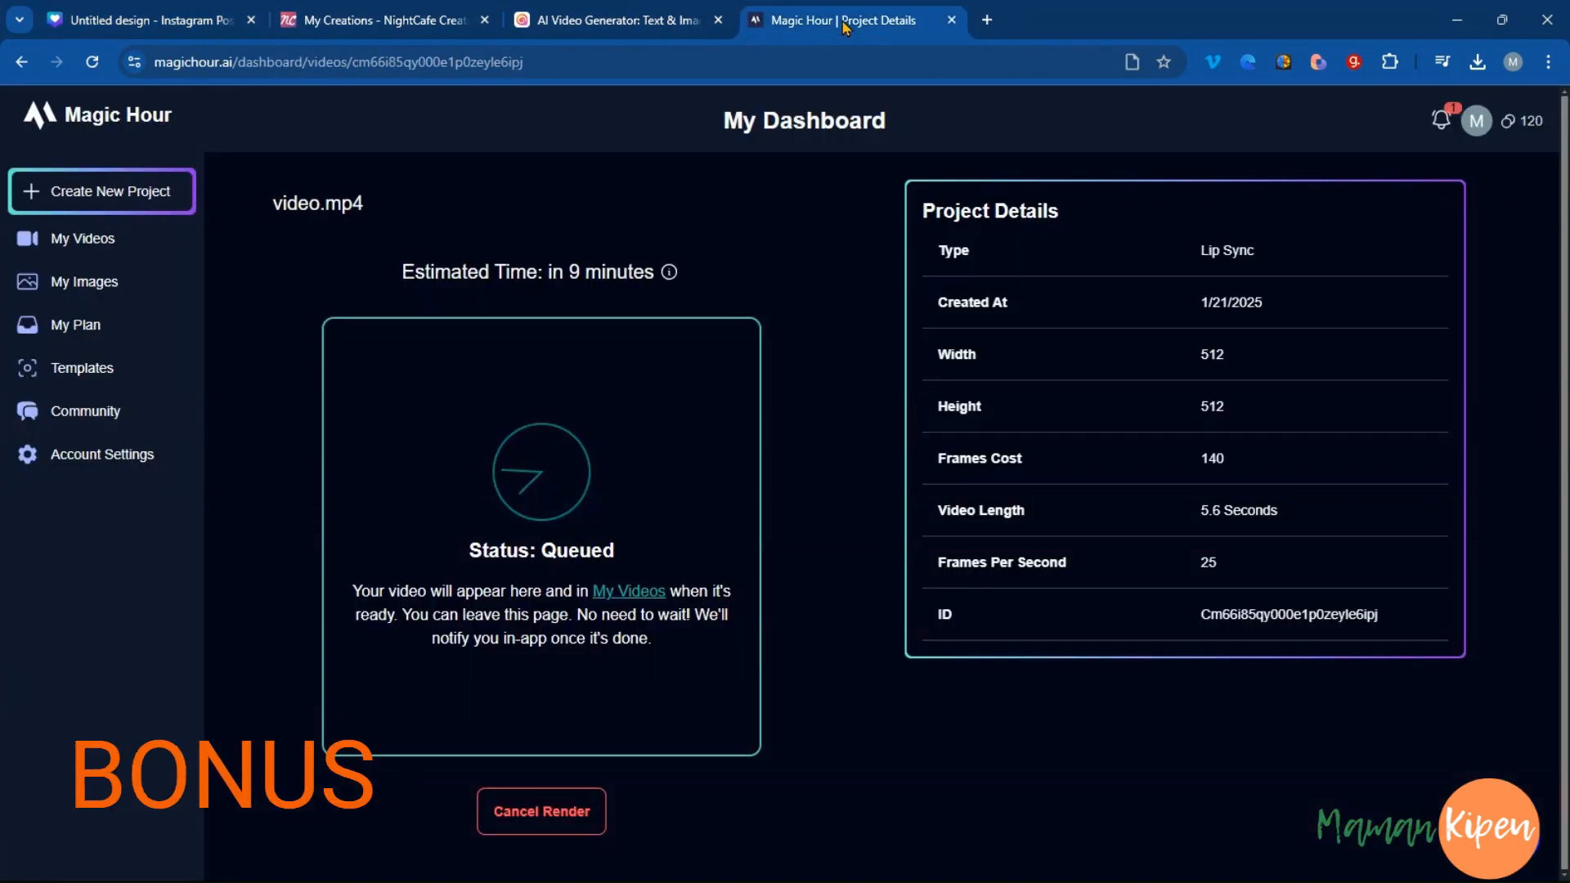
click(575, 24)
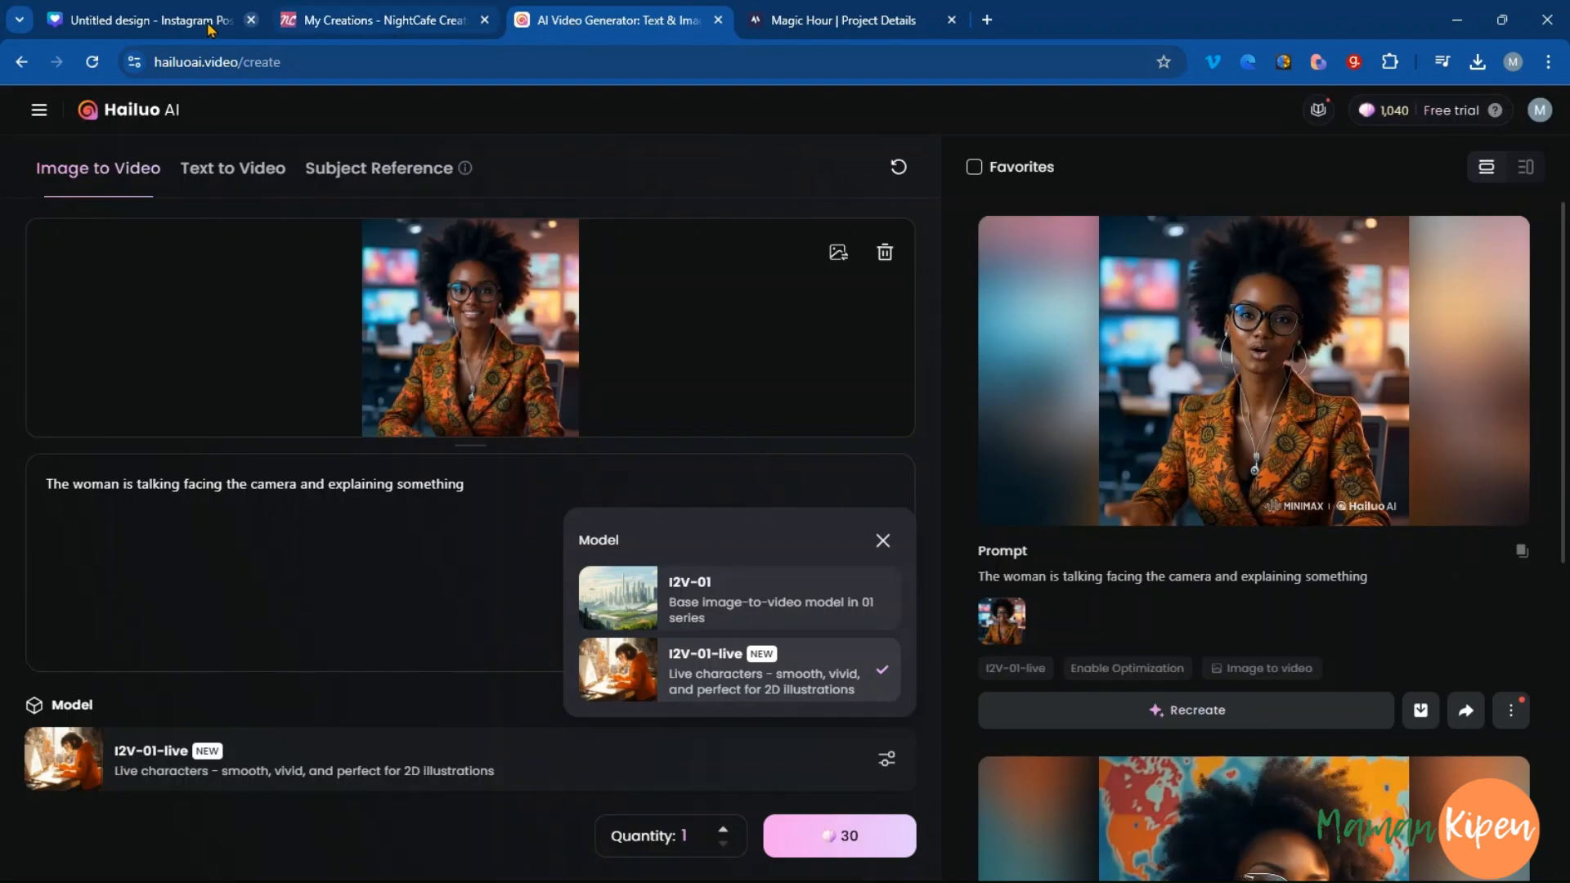
click(150, 27)
Align the background-removed copy exactly over the original video and preview the design
mouse_move(750, 360)
mouse_down()
mouse_move(775, 358)
mouse_move(738, 355)
mouse_up()
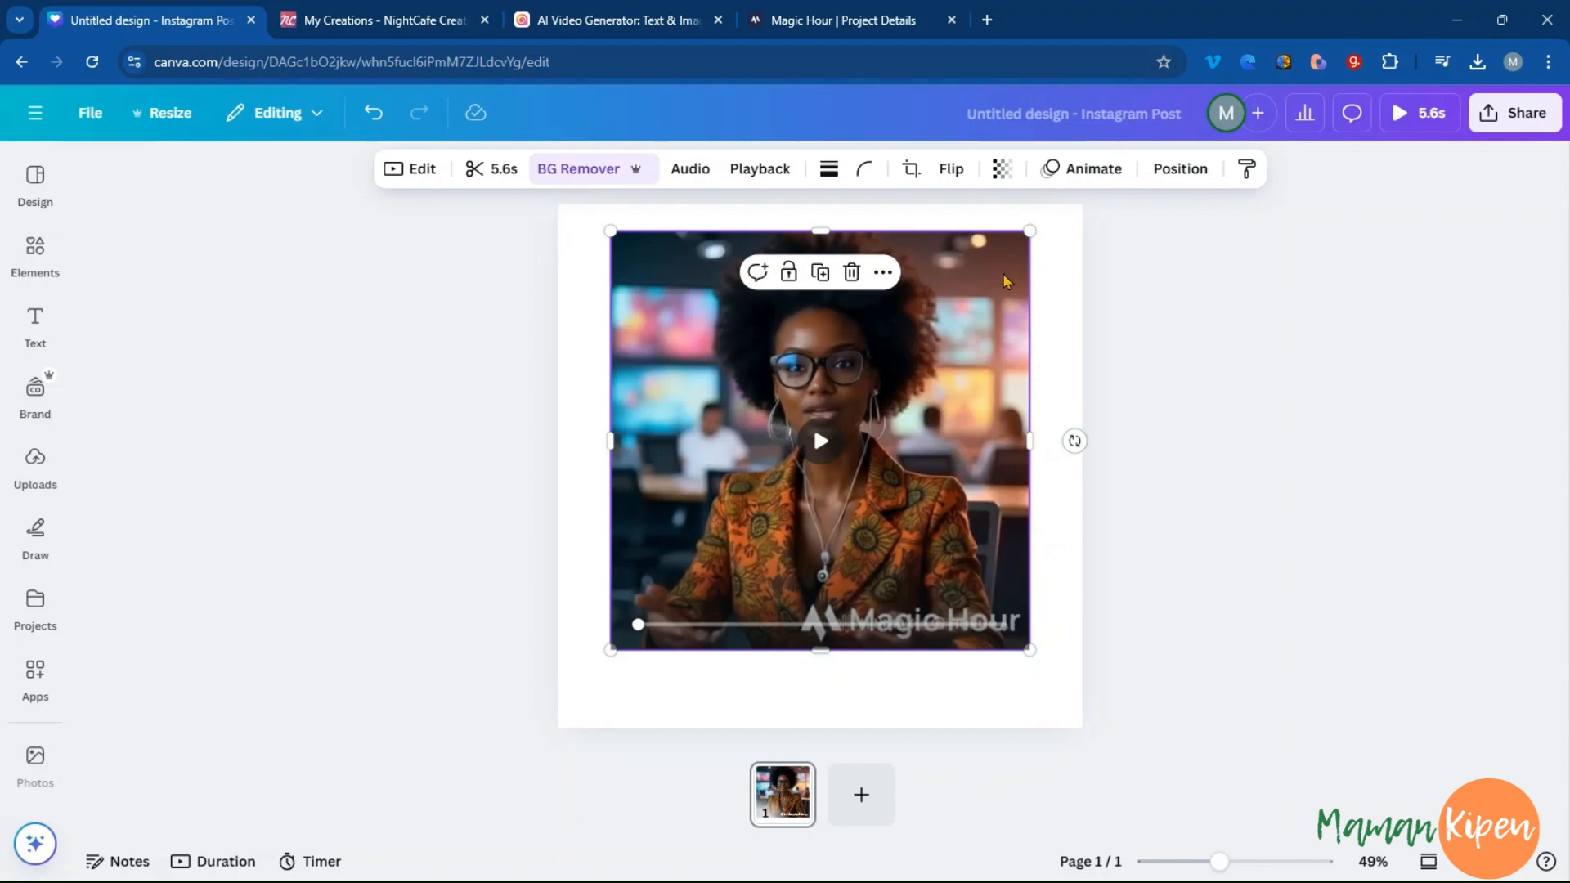
click(1403, 120)
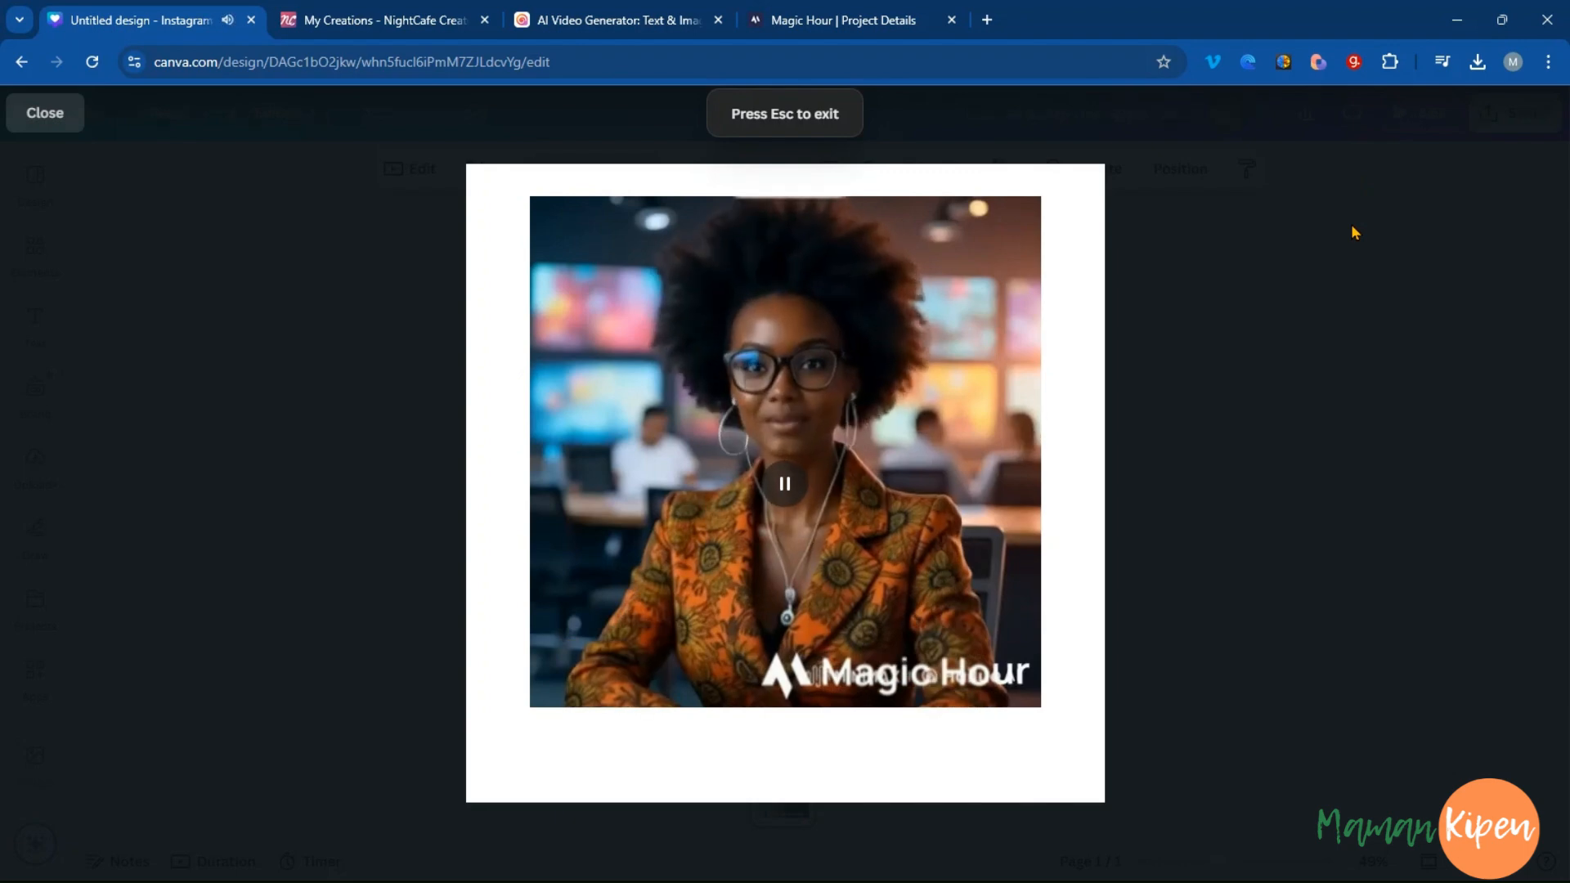
click(44, 123)
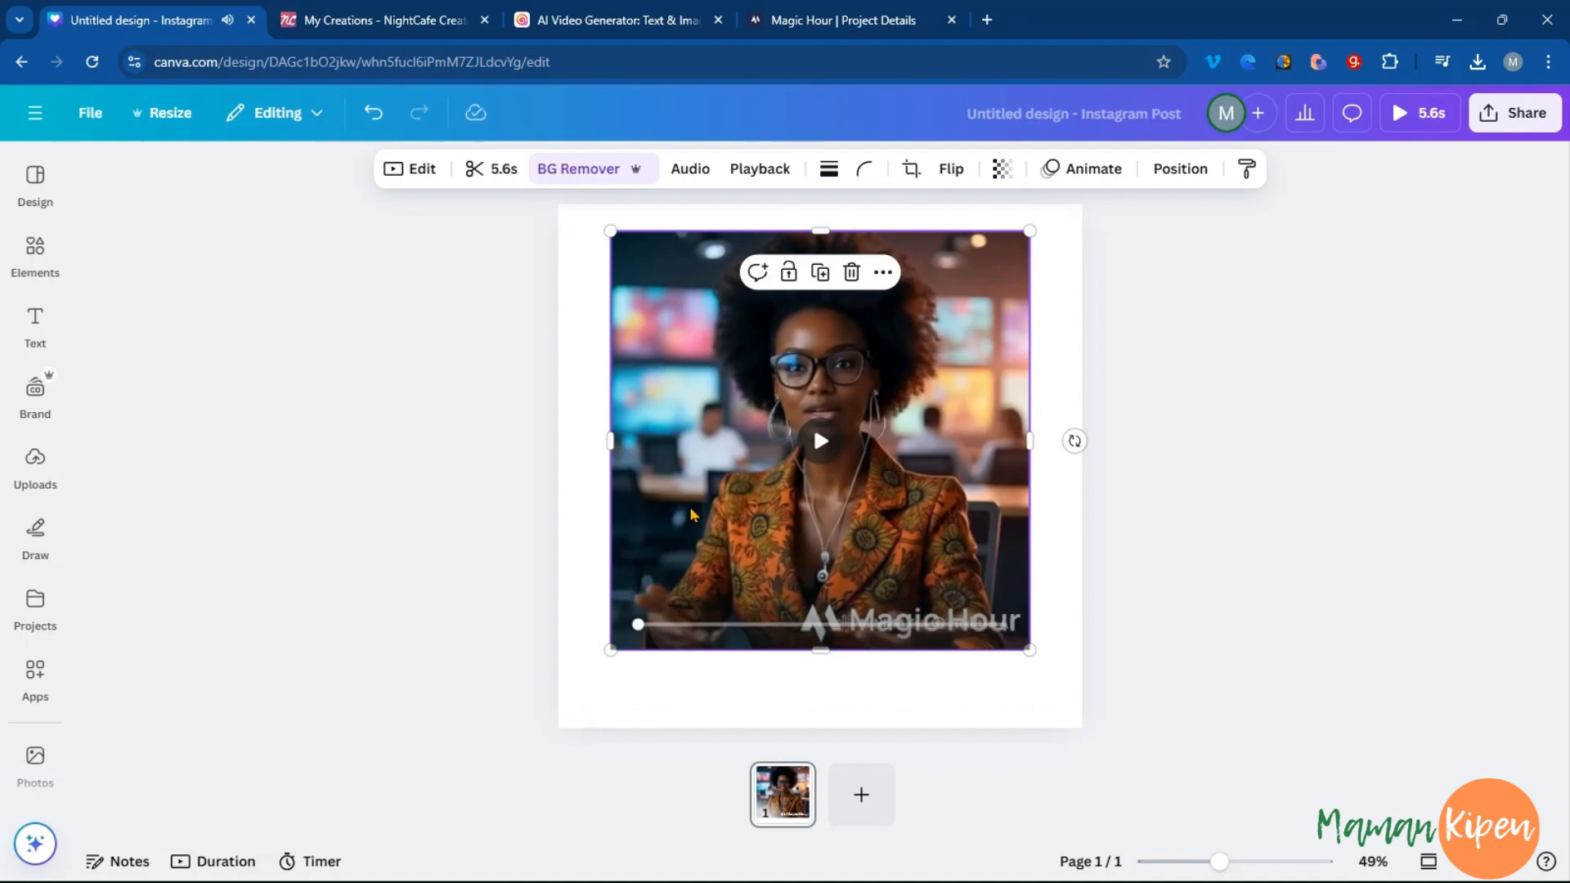
Mute the background-removed copy's audio and show the page's list of layers
click(688, 174)
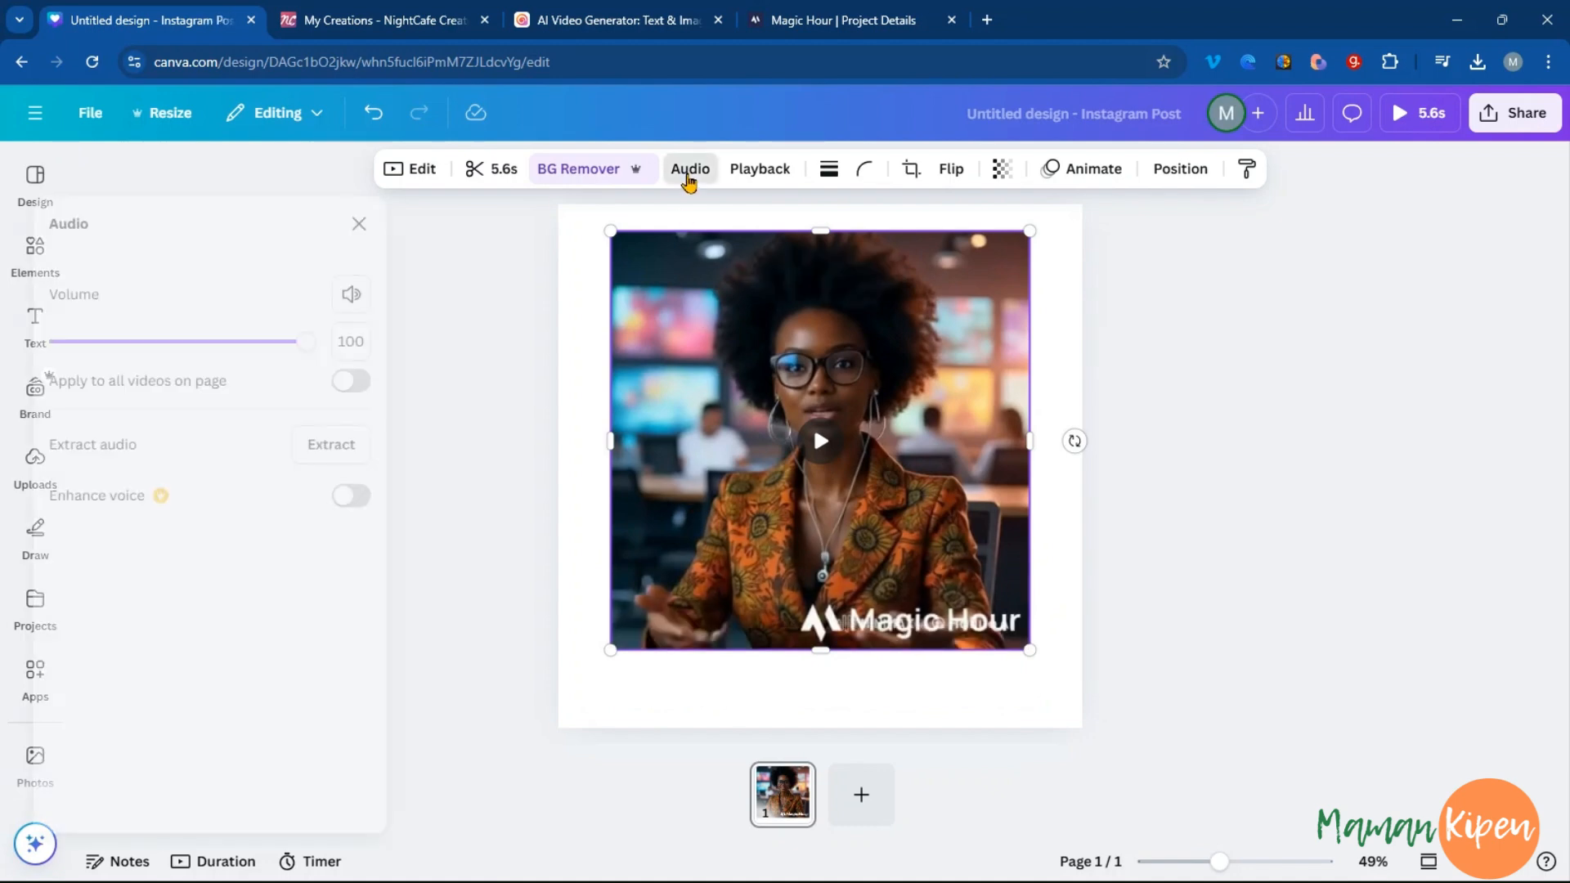
click(389, 304)
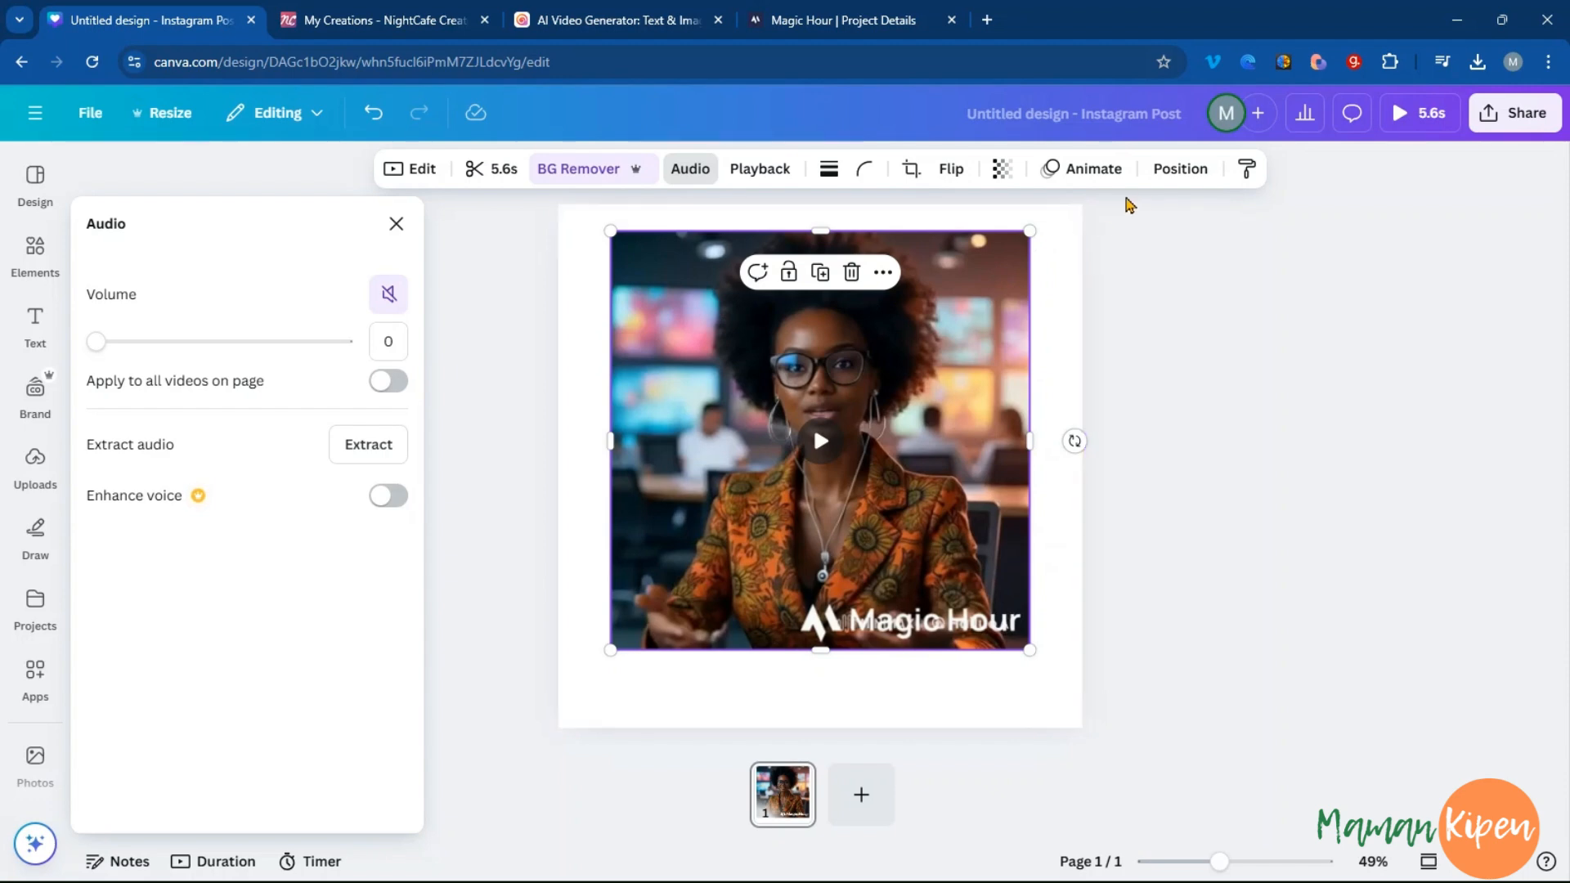
click(1180, 170)
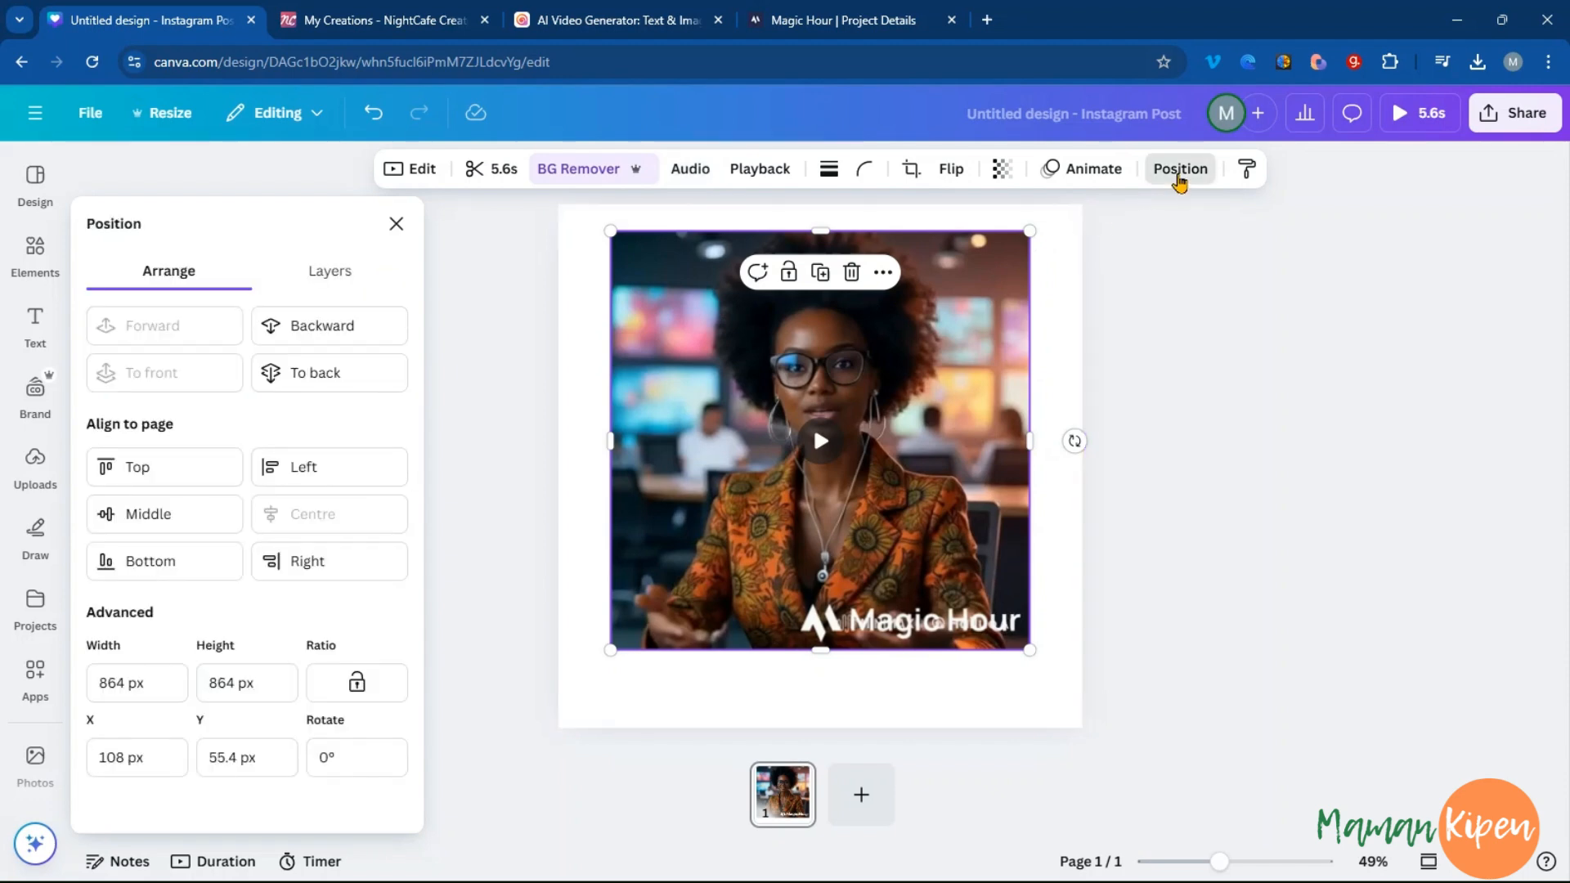
click(329, 272)
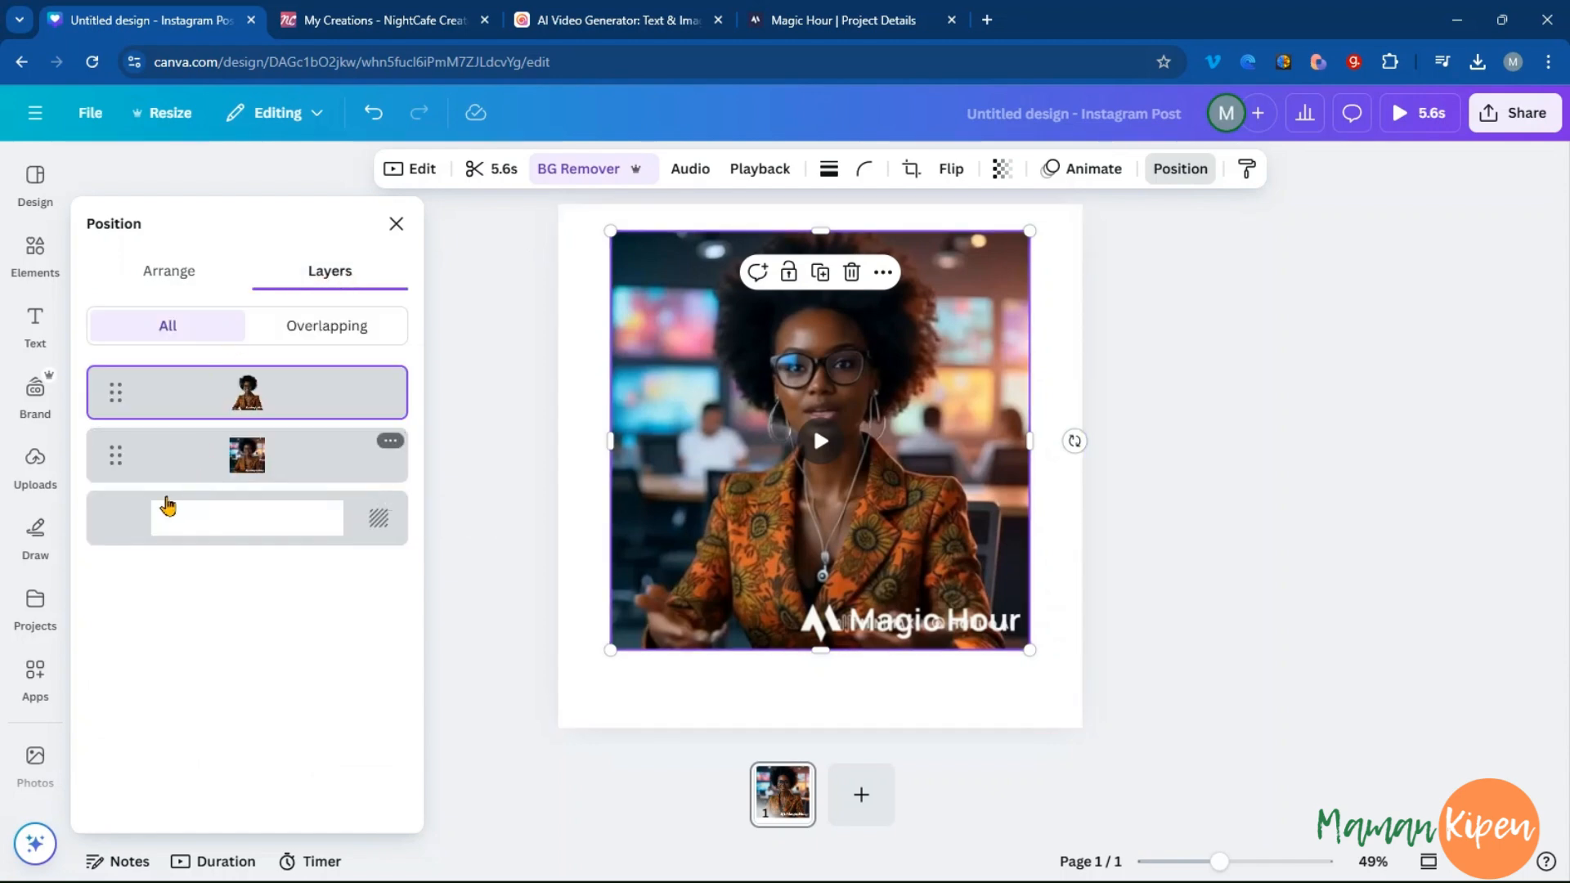
Add the "Time to Thrive" font combination to the page
click(34, 323)
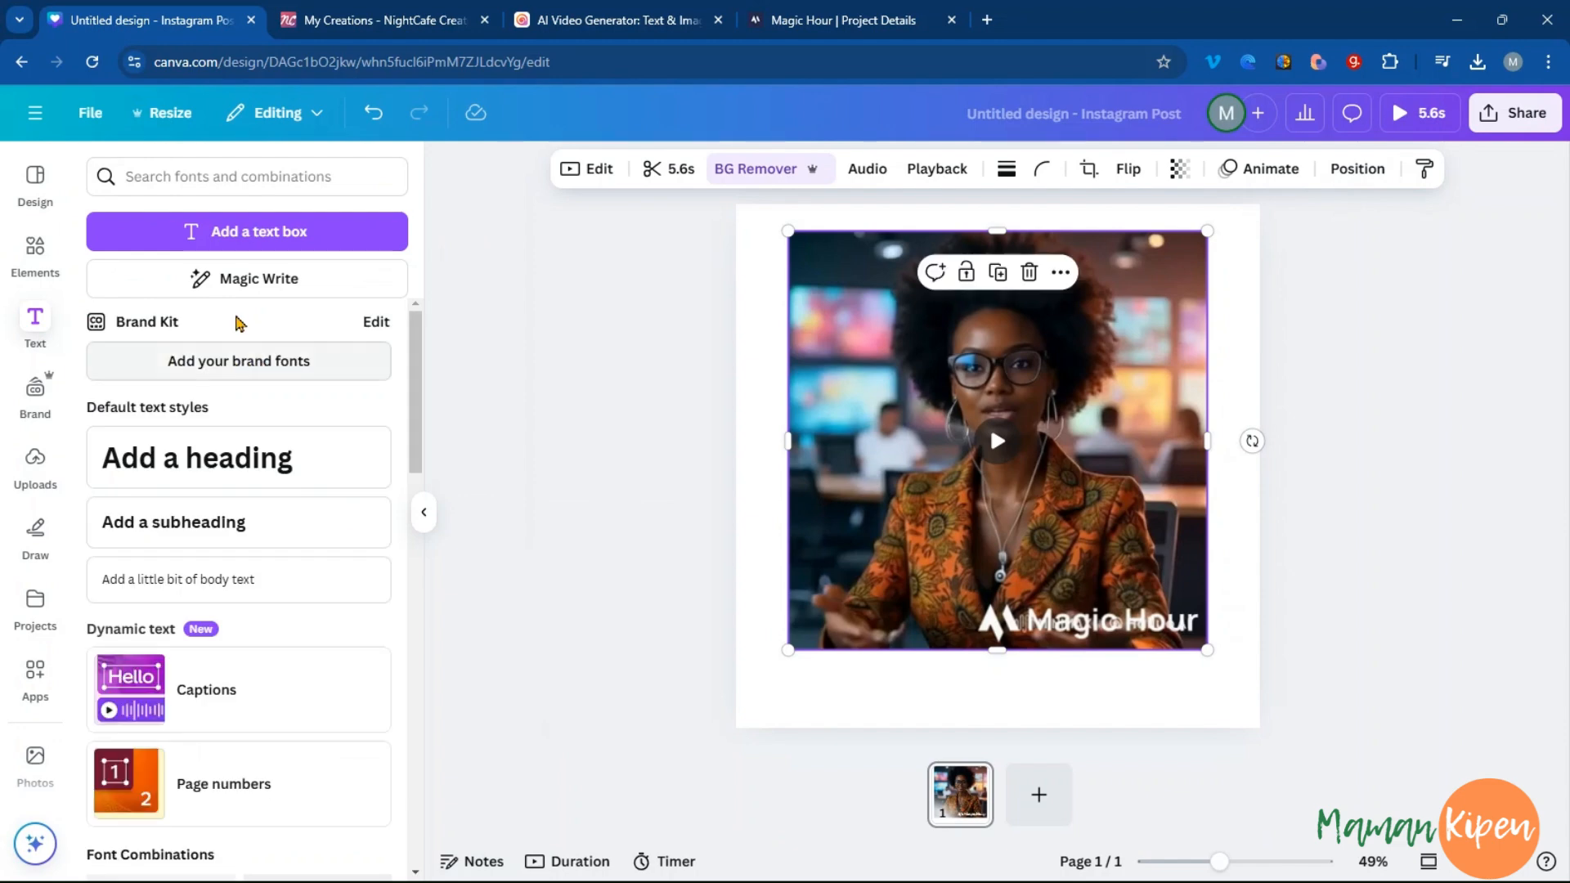
scroll(287, 531, down, 7)
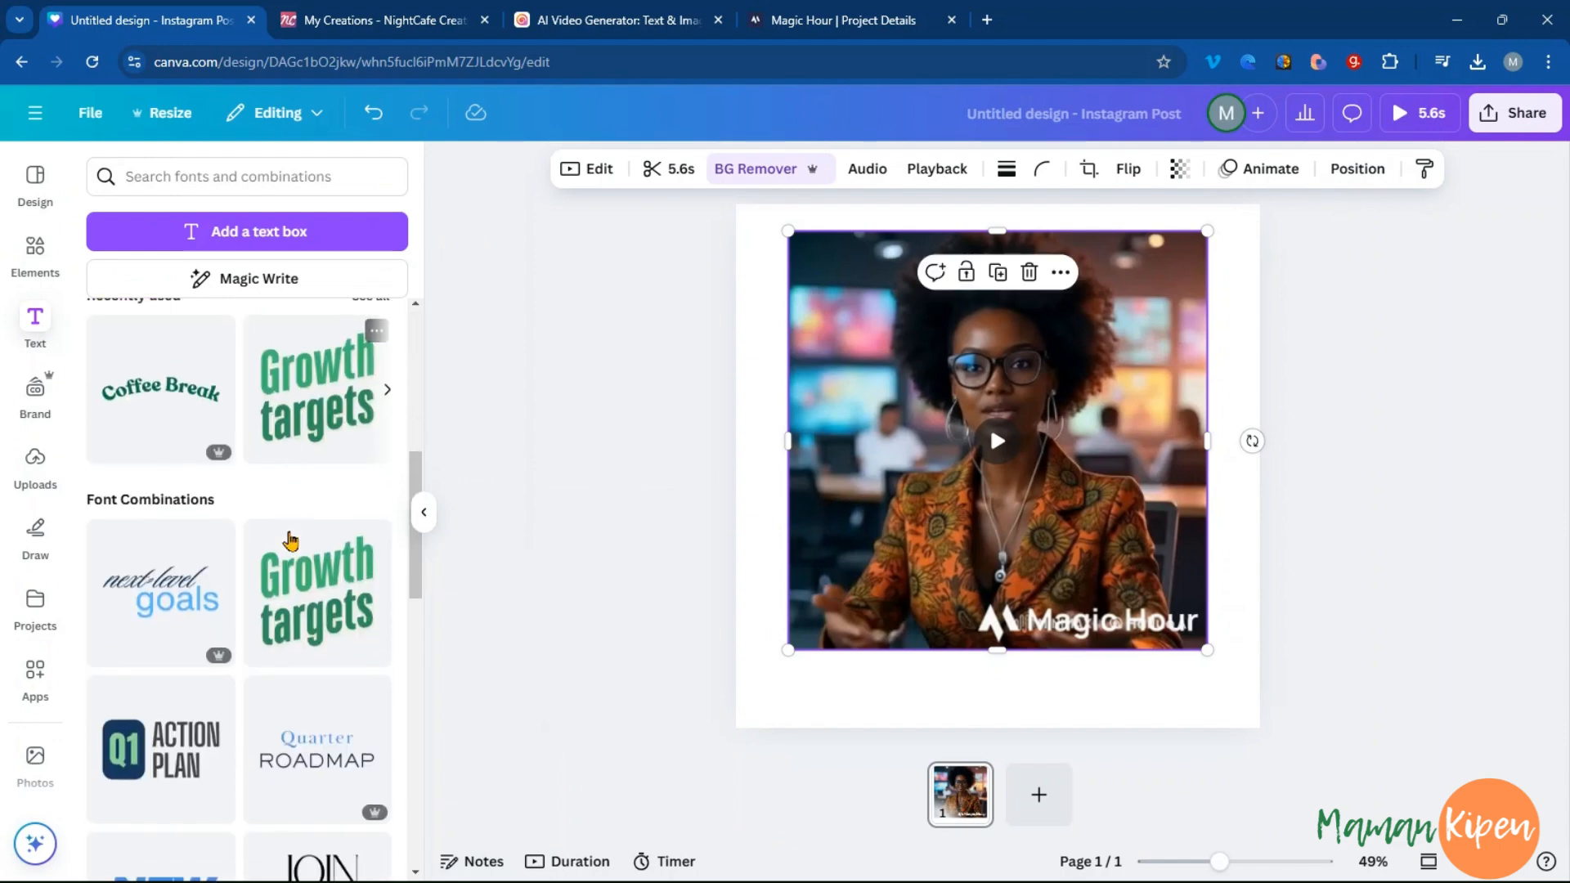
scroll(290, 544, down, 5)
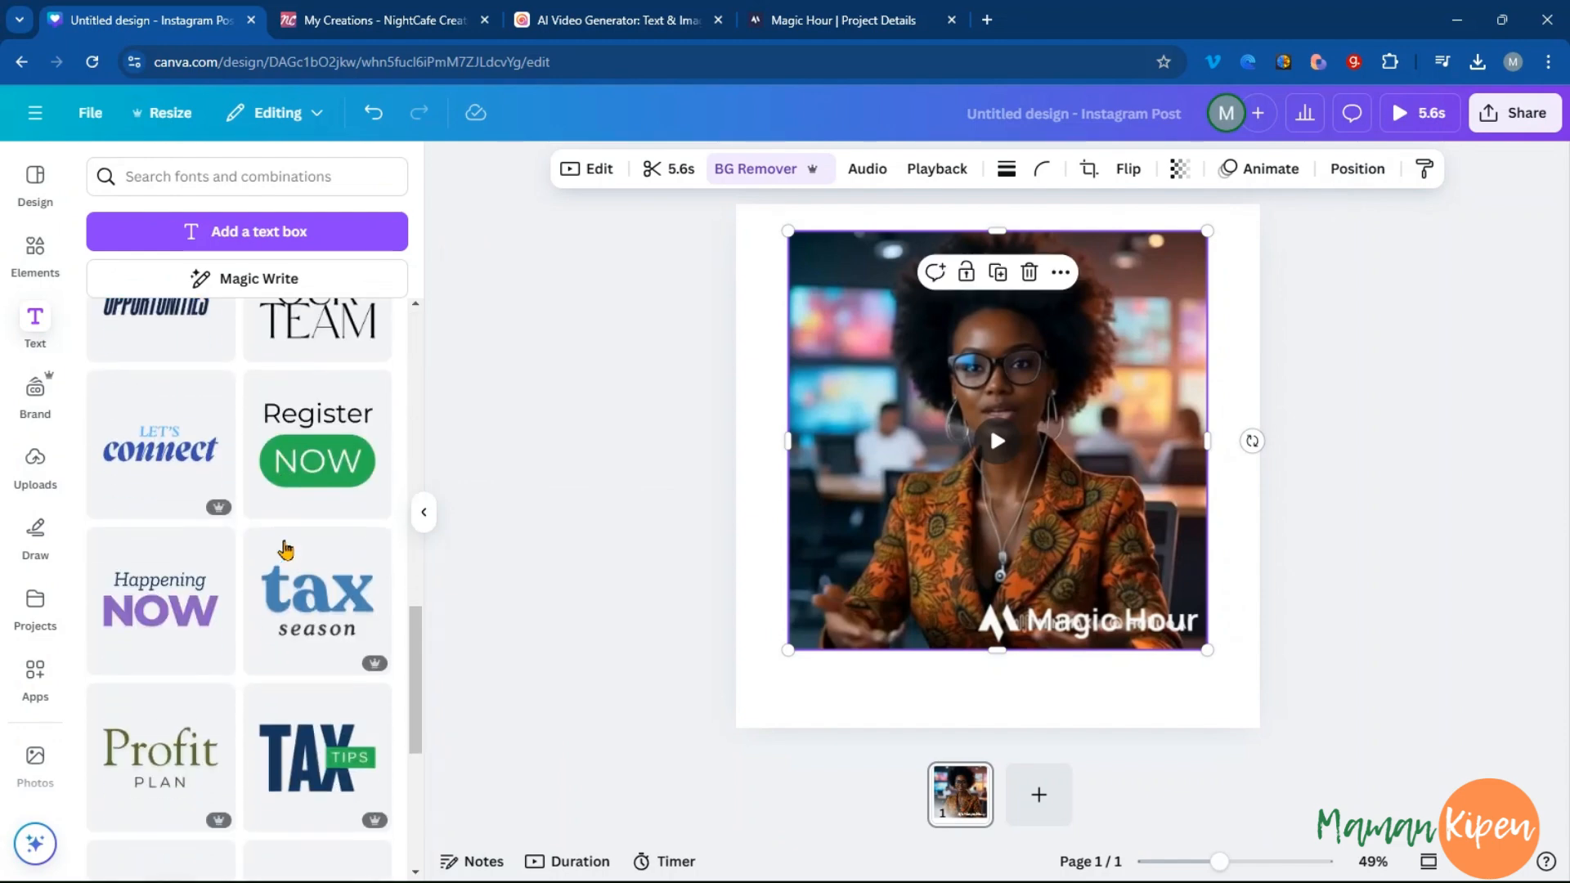
scroll(283, 513, down, 5)
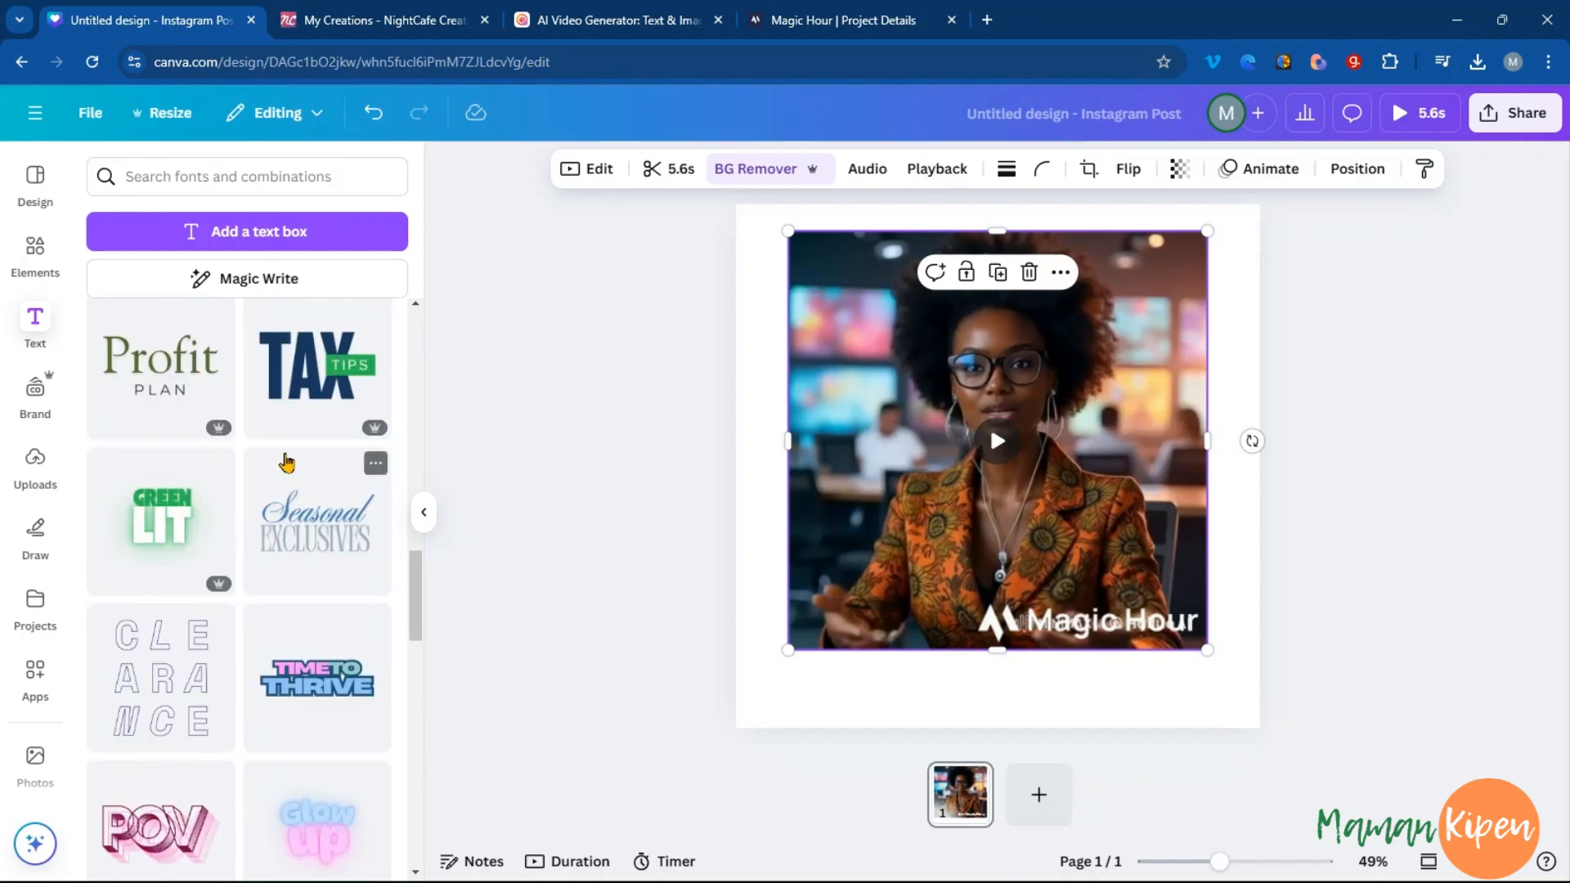
scroll(282, 433, down, 3)
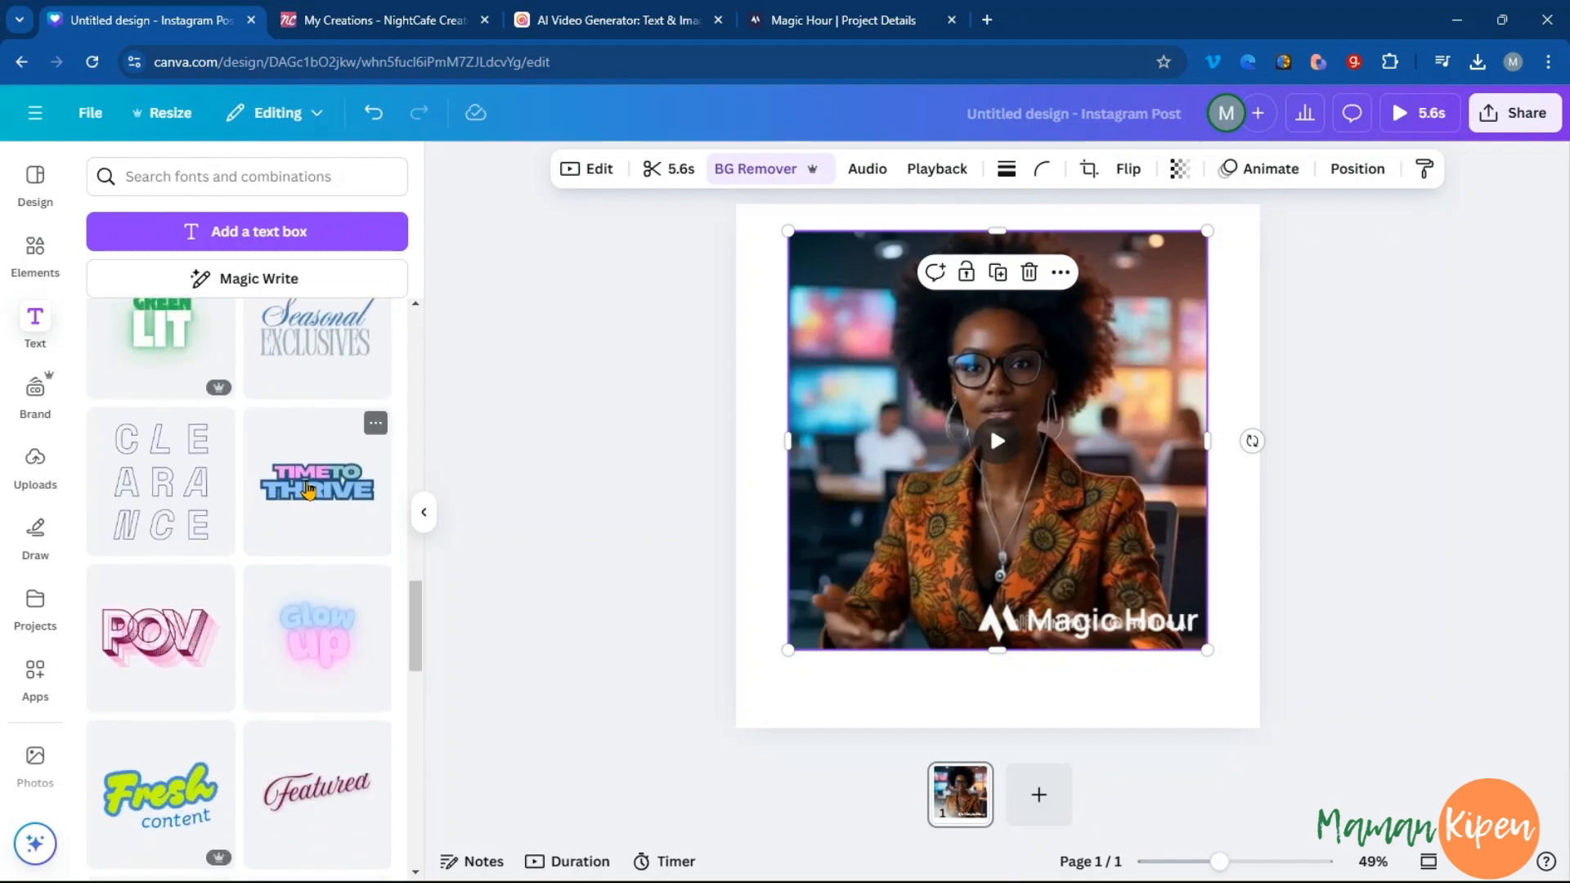
click(306, 484)
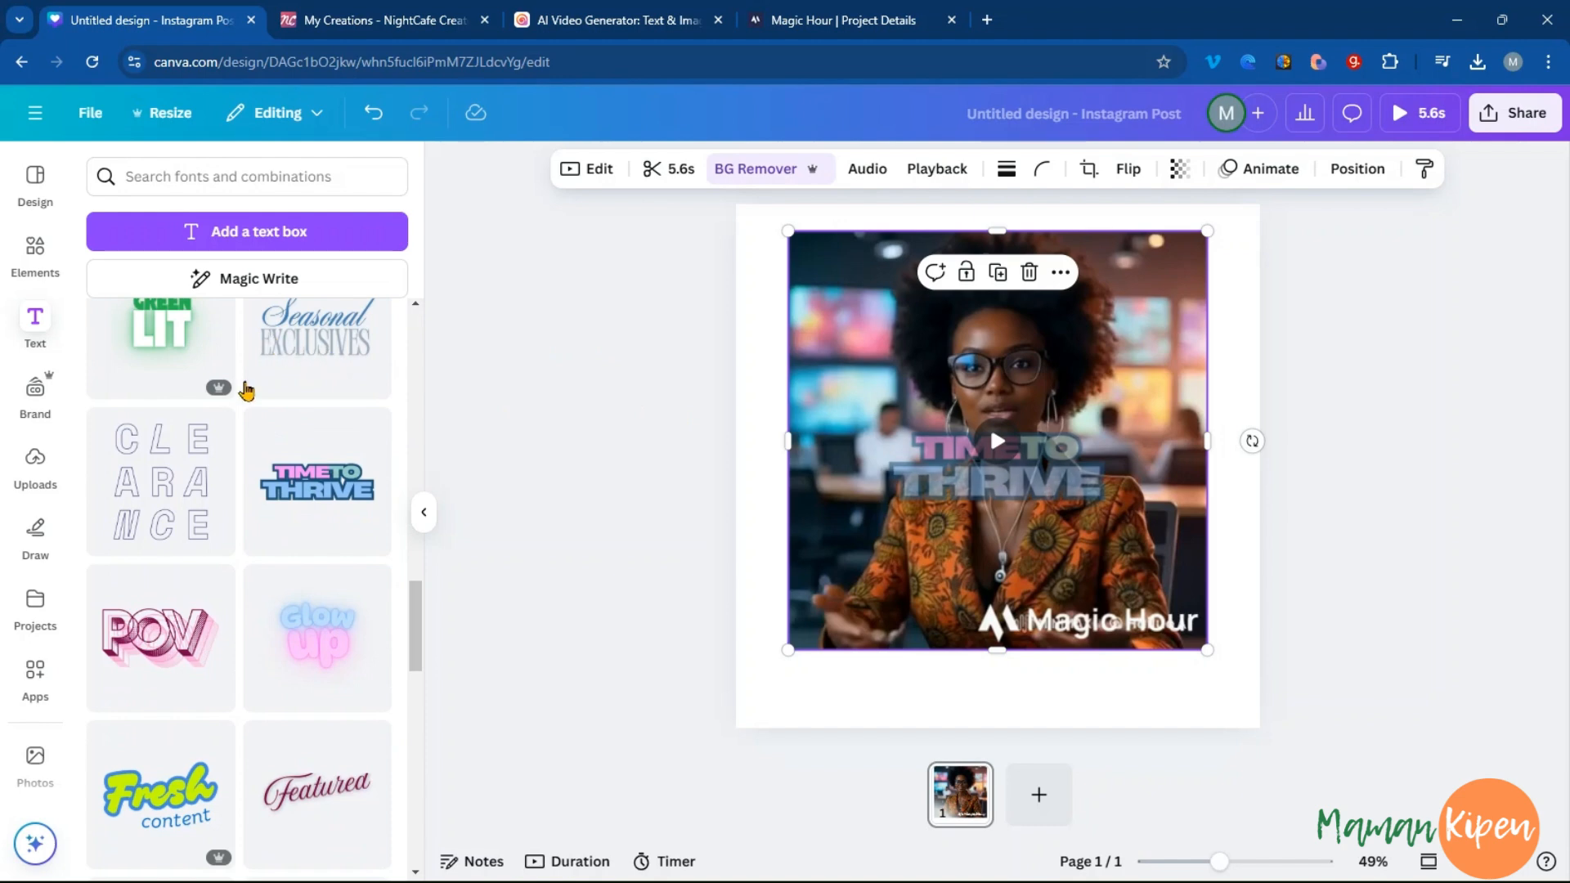
Enlarge the "Time to Thrive" text group and place it across the upper part of the video, over the character's head
scroll(245, 364, up, 5)
scroll(217, 372, up, 10)
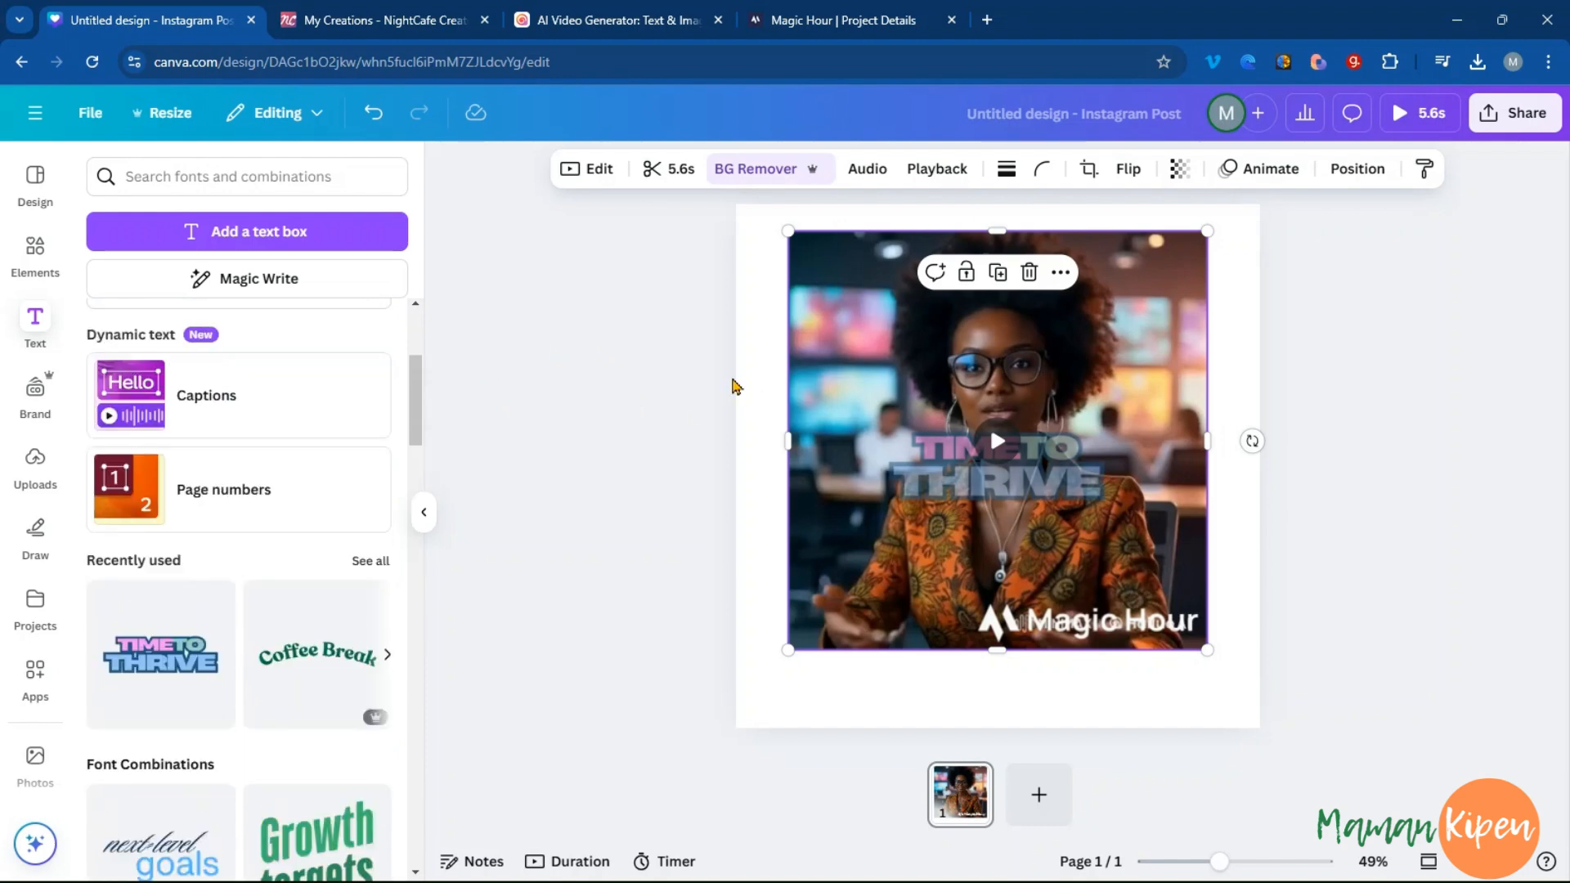
click(793, 441)
drag(788, 427, 666, 358)
drag(935, 466, 998, 395)
drag(1274, 344, 1407, 299)
drag(1169, 365, 1113, 287)
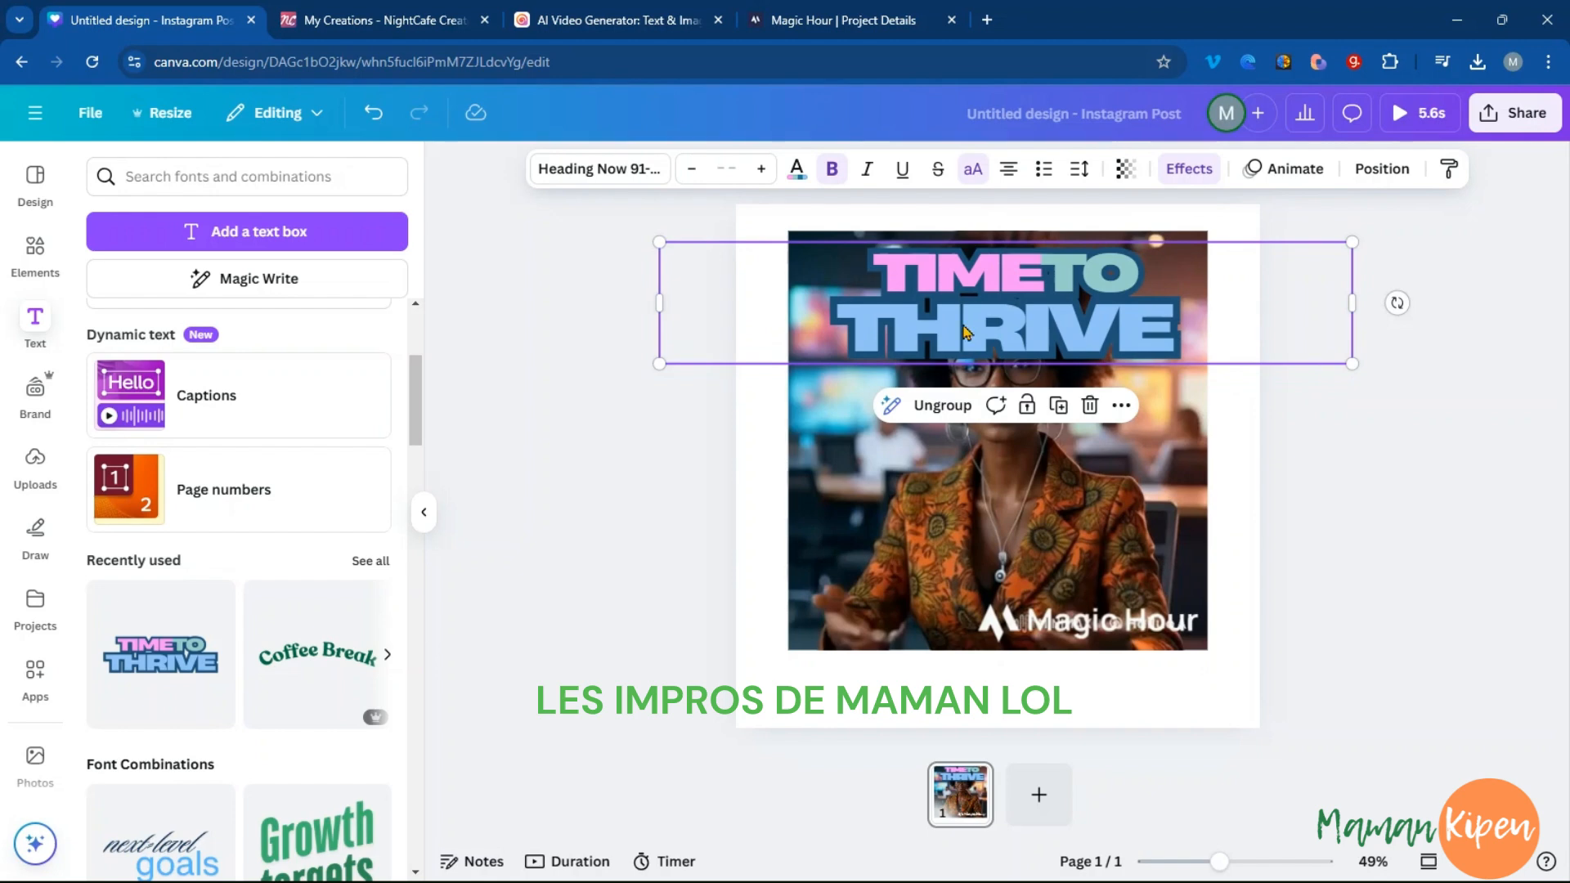
Move the "Time to Thrive" text layer between the background-removed copy and the original video
click(1364, 173)
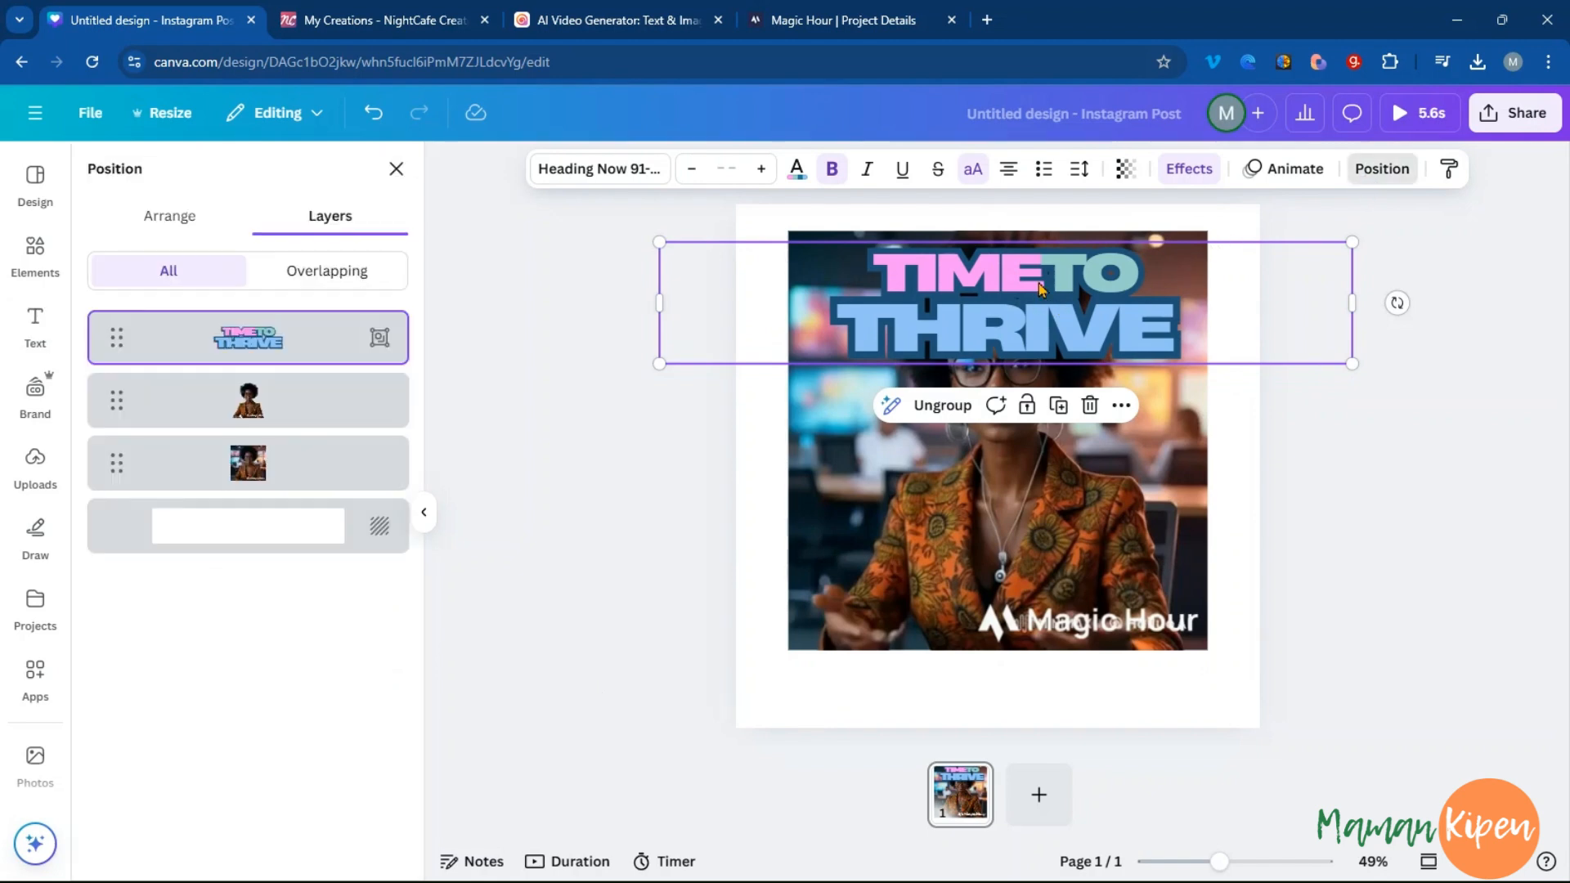
drag(290, 344, 282, 405)
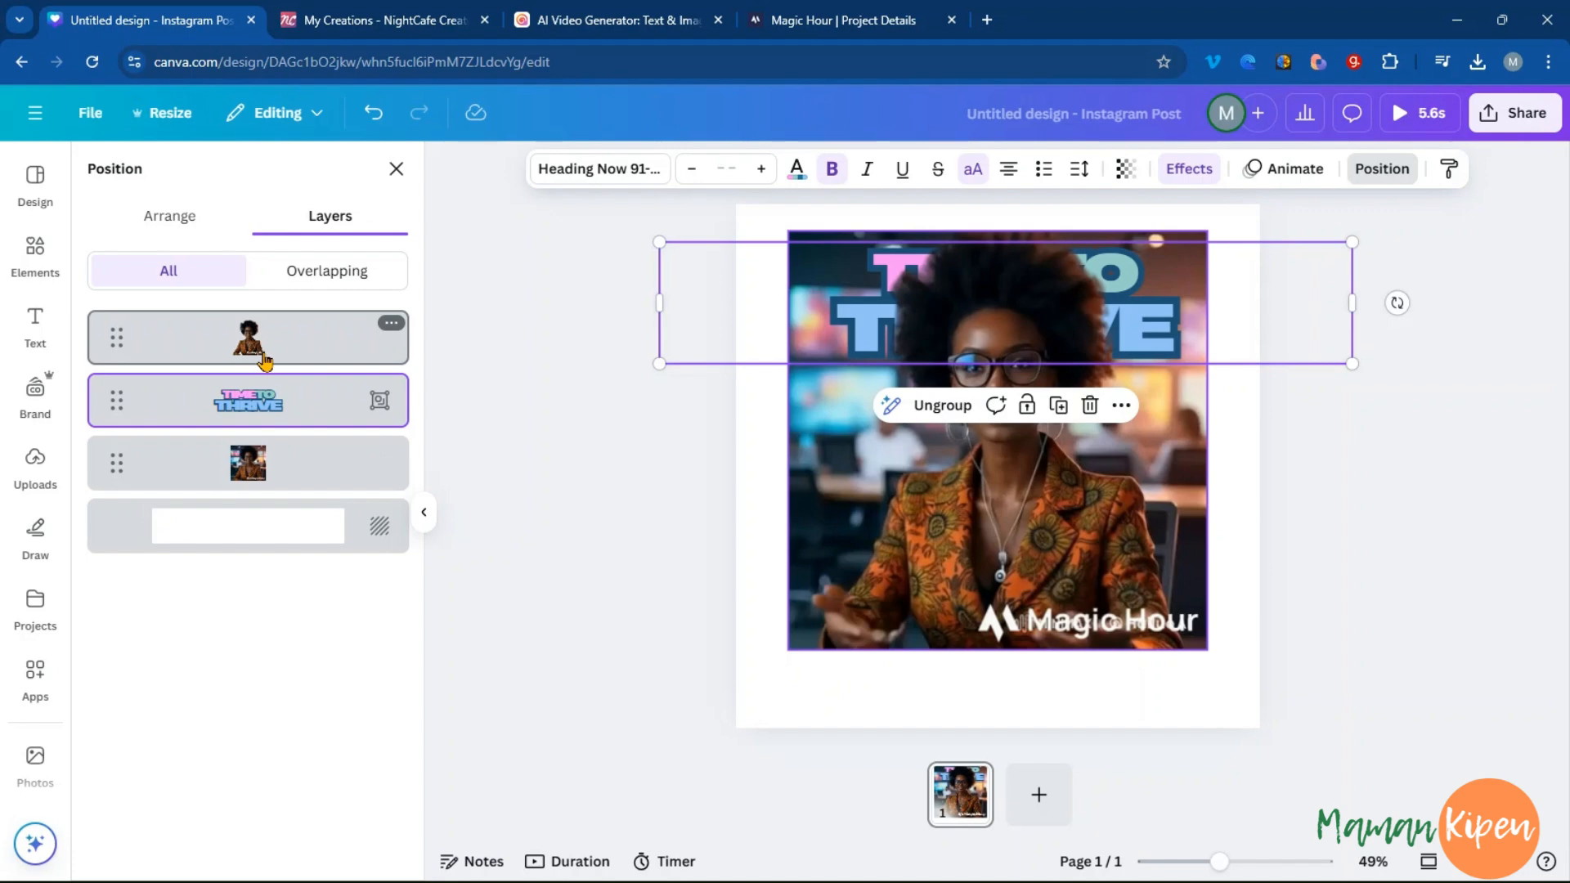
click(761, 472)
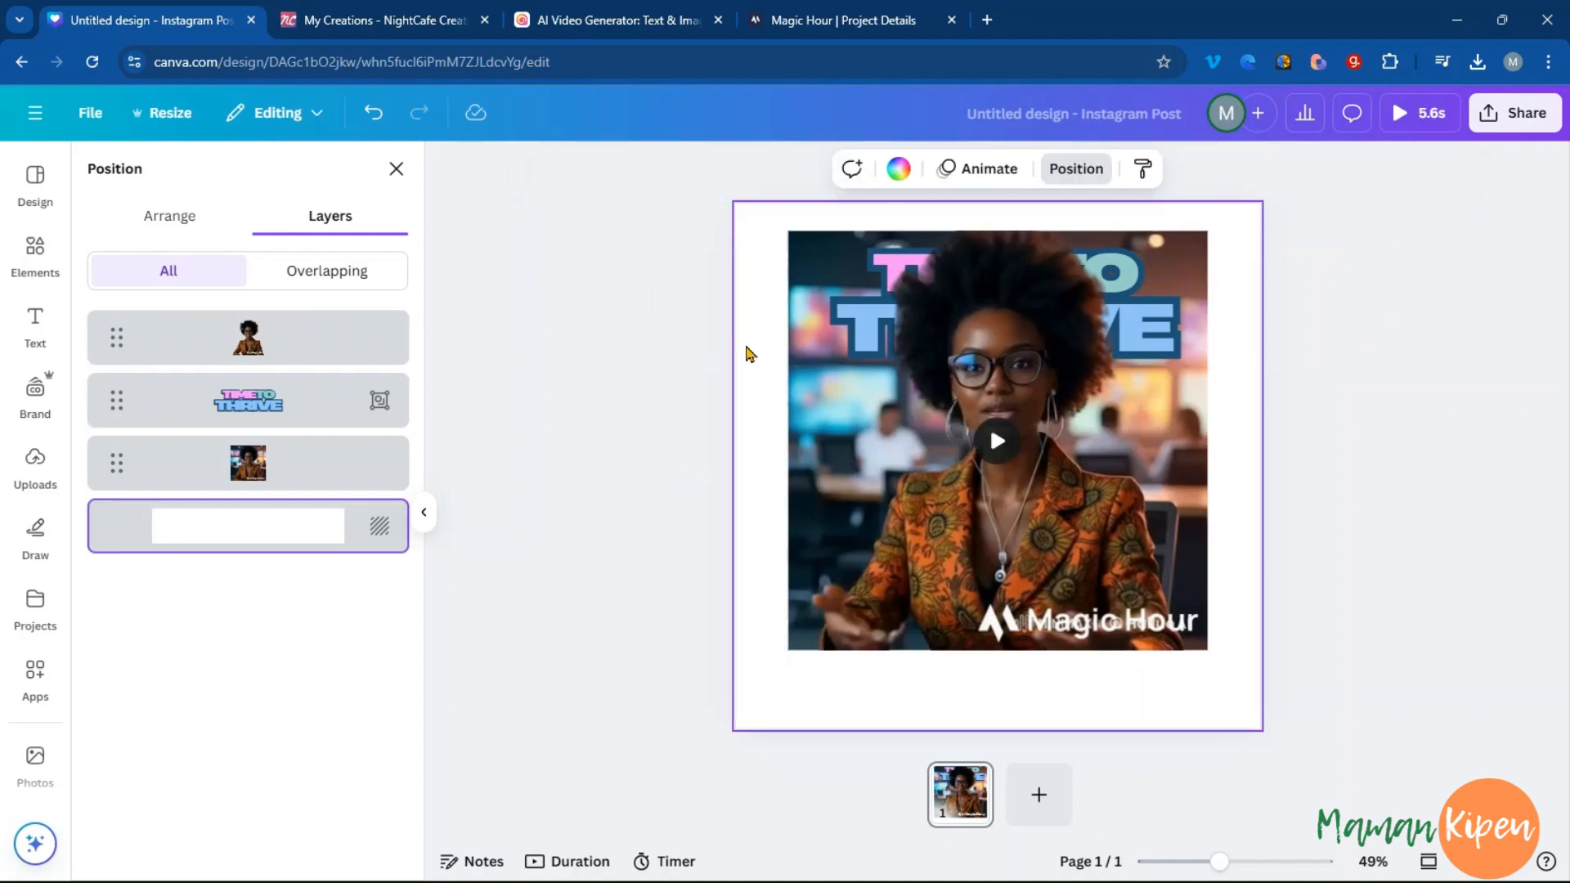
click(842, 307)
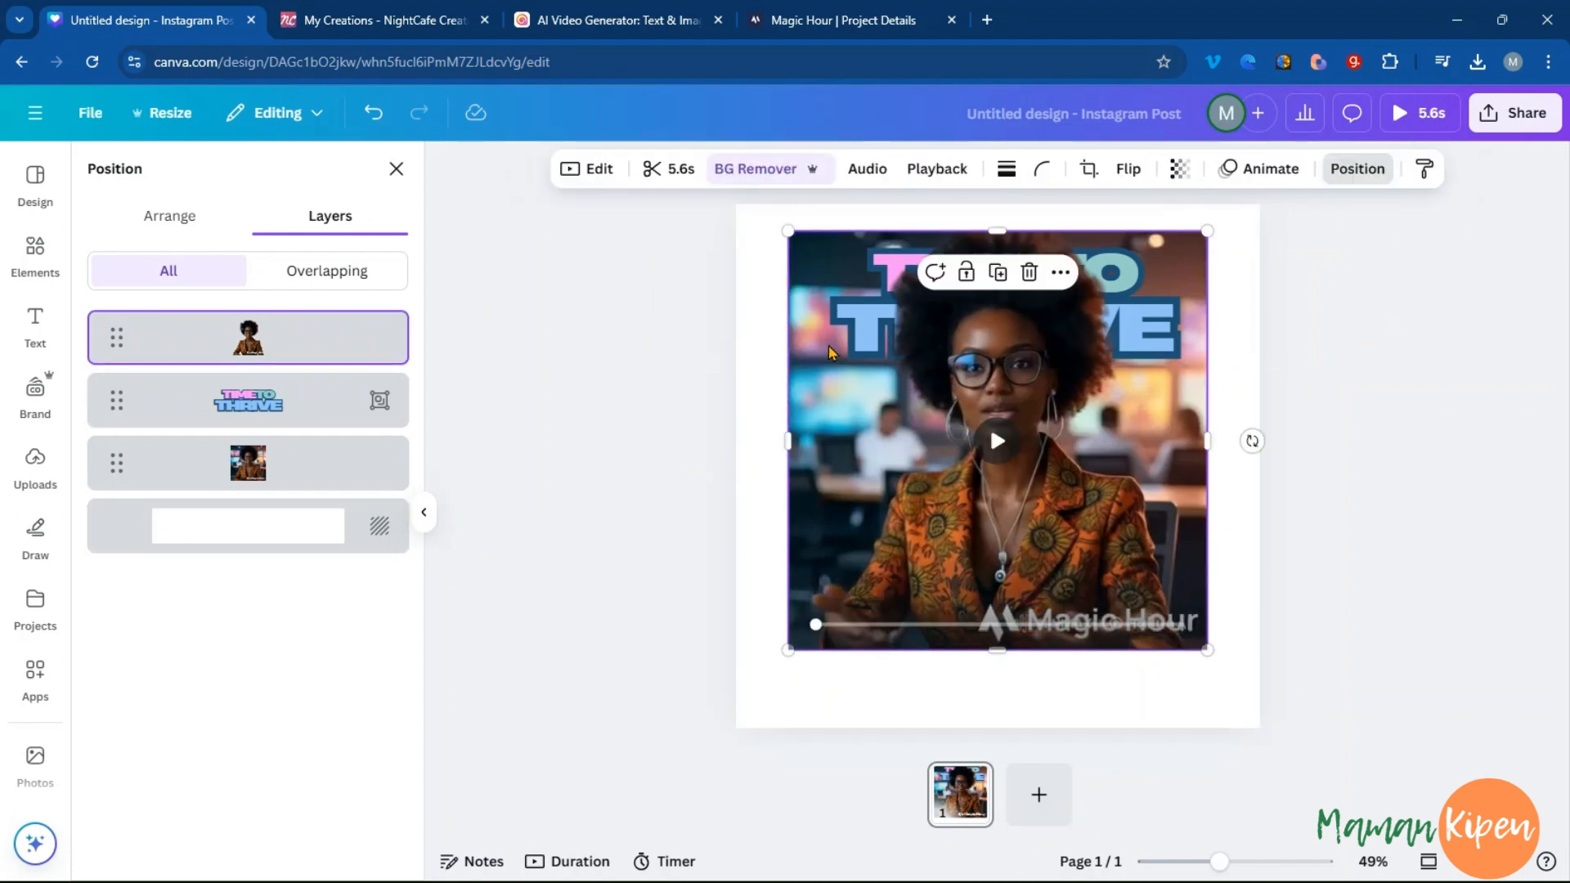
Enlarge the "Time to Thrive" text to span nearly the full page width and centre it behind the character's head
click(316, 400)
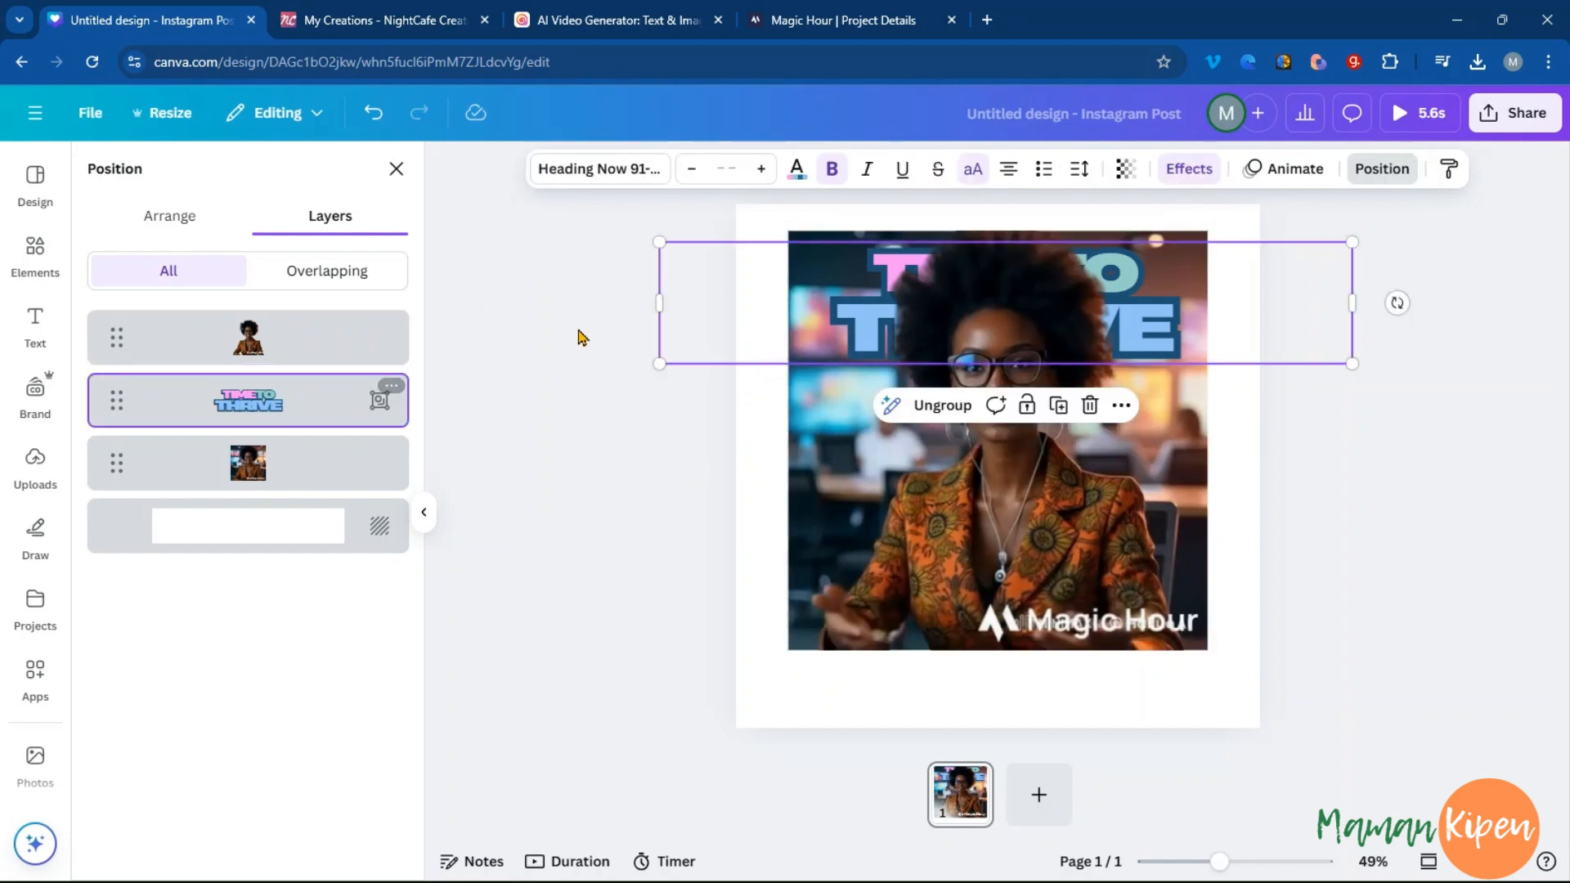
drag(659, 242, 326, 176)
drag(819, 256, 986, 310)
click(802, 692)
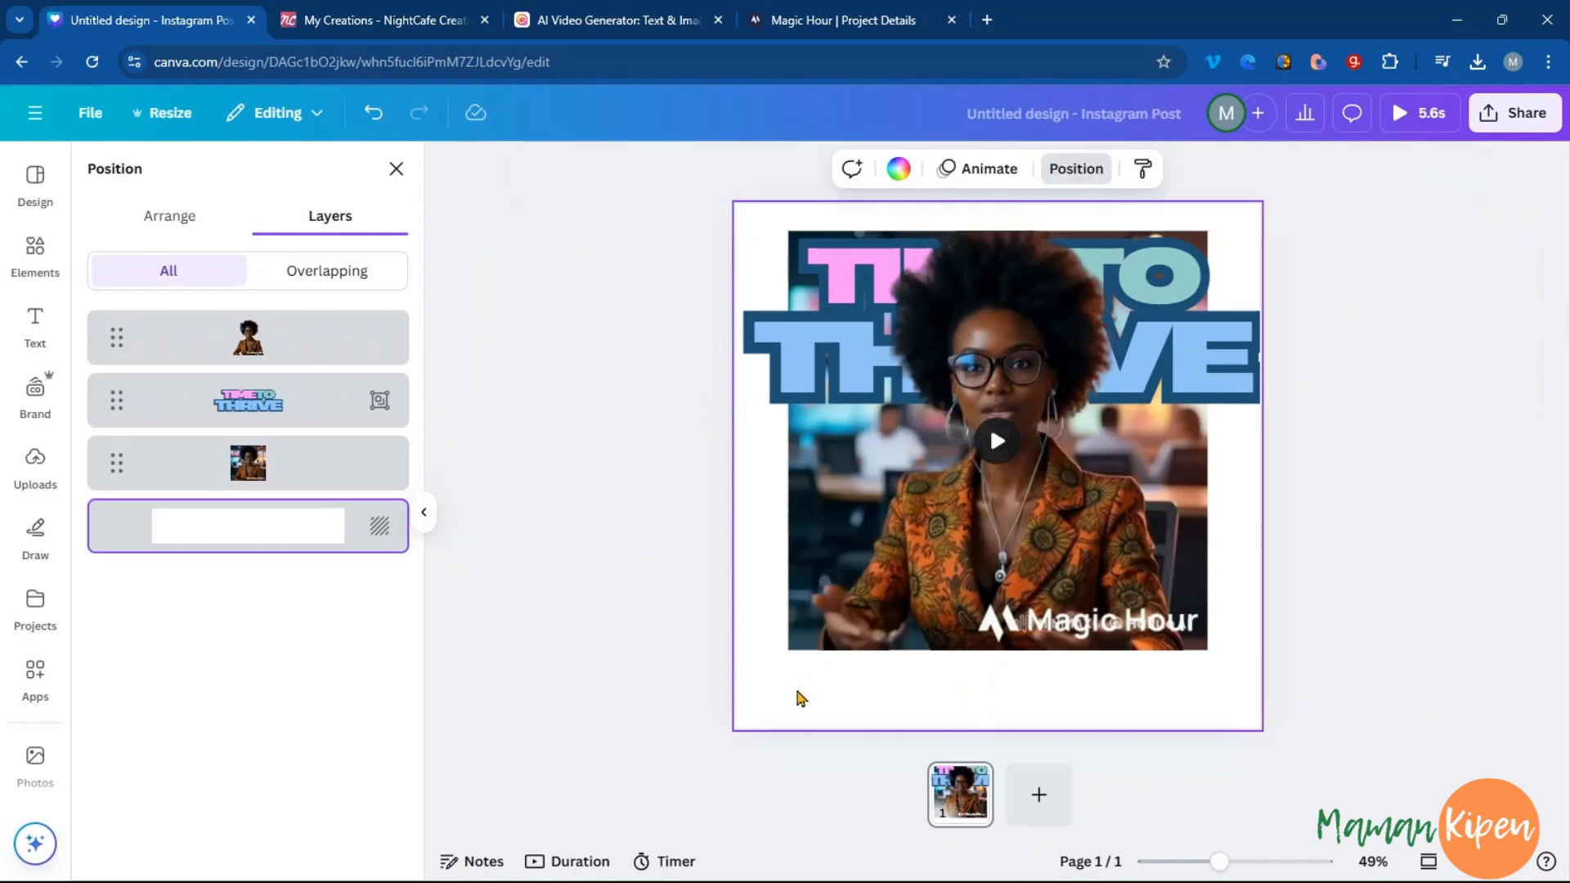
click(859, 566)
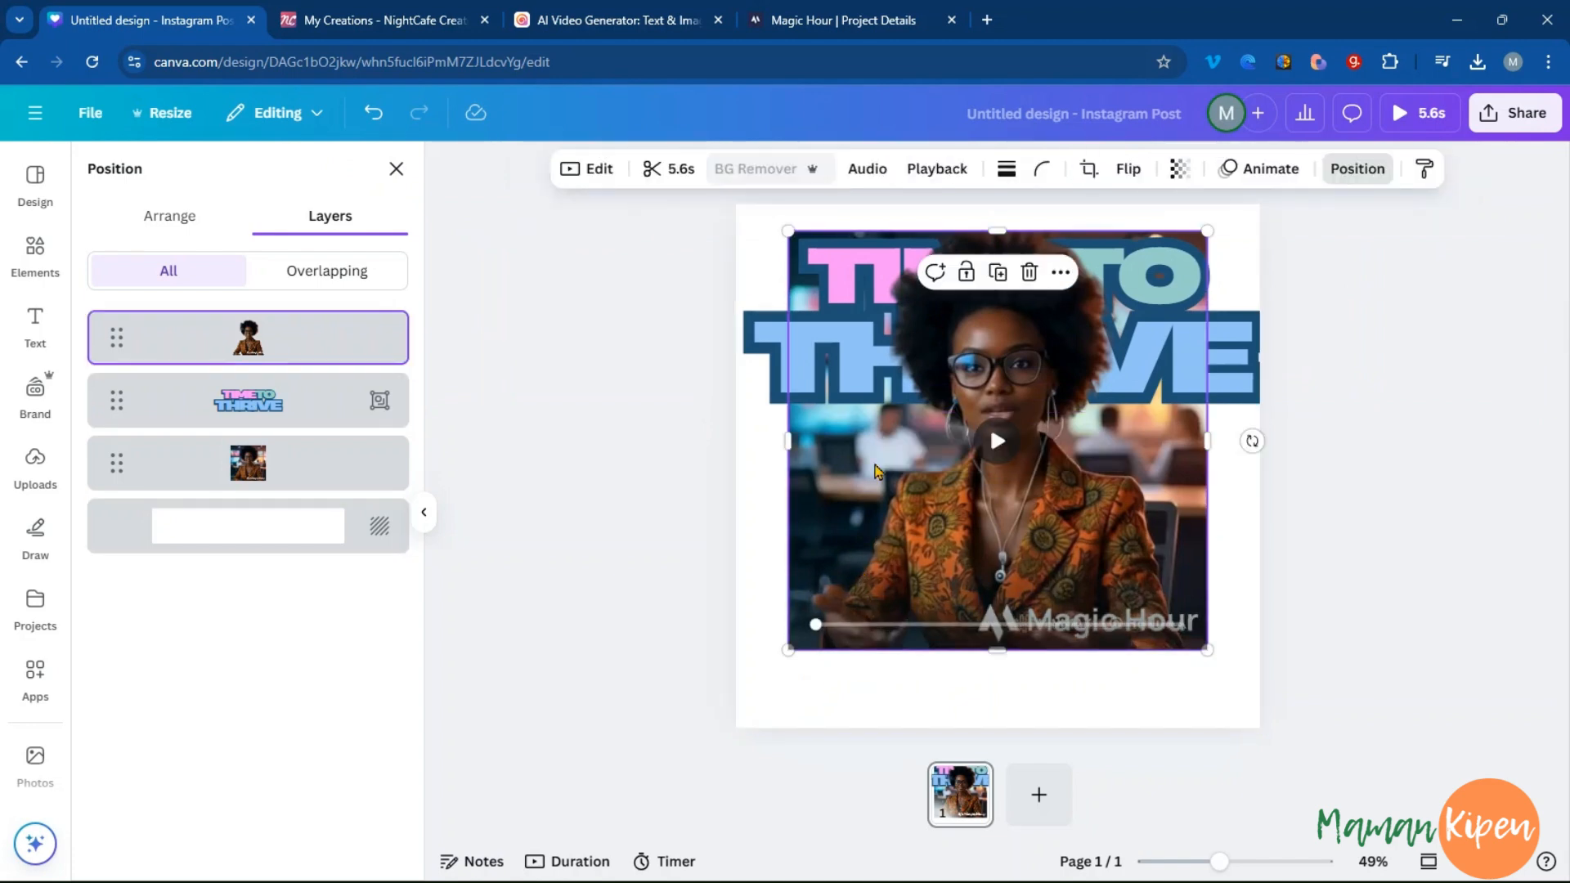
Try coral, pink and brand-palette red page backgrounds and settle on the light pink document colour
click(759, 227)
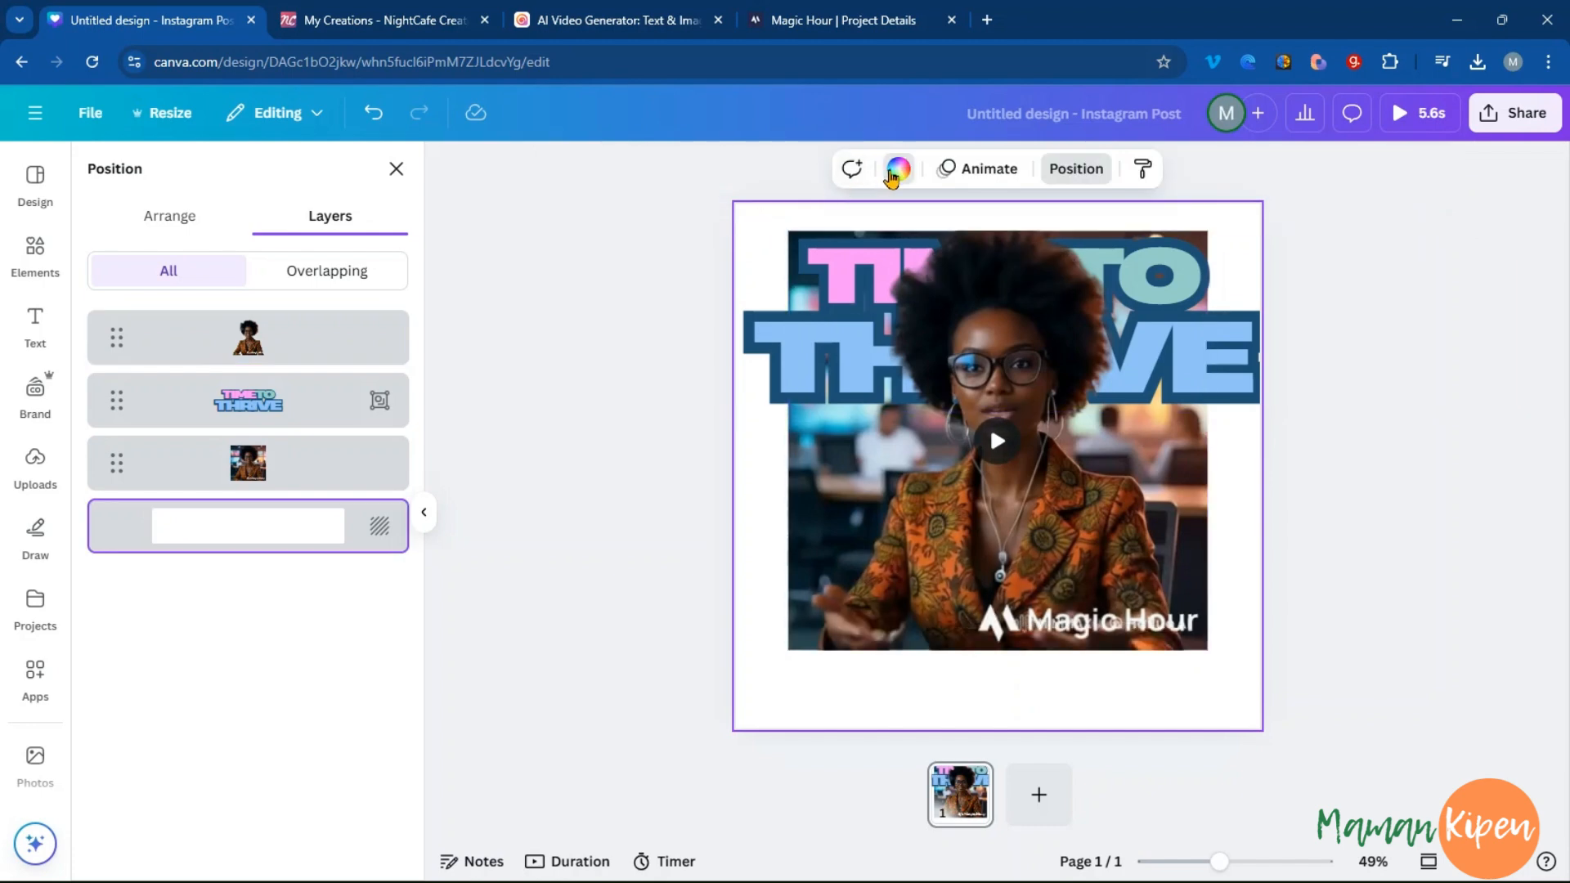
click(897, 169)
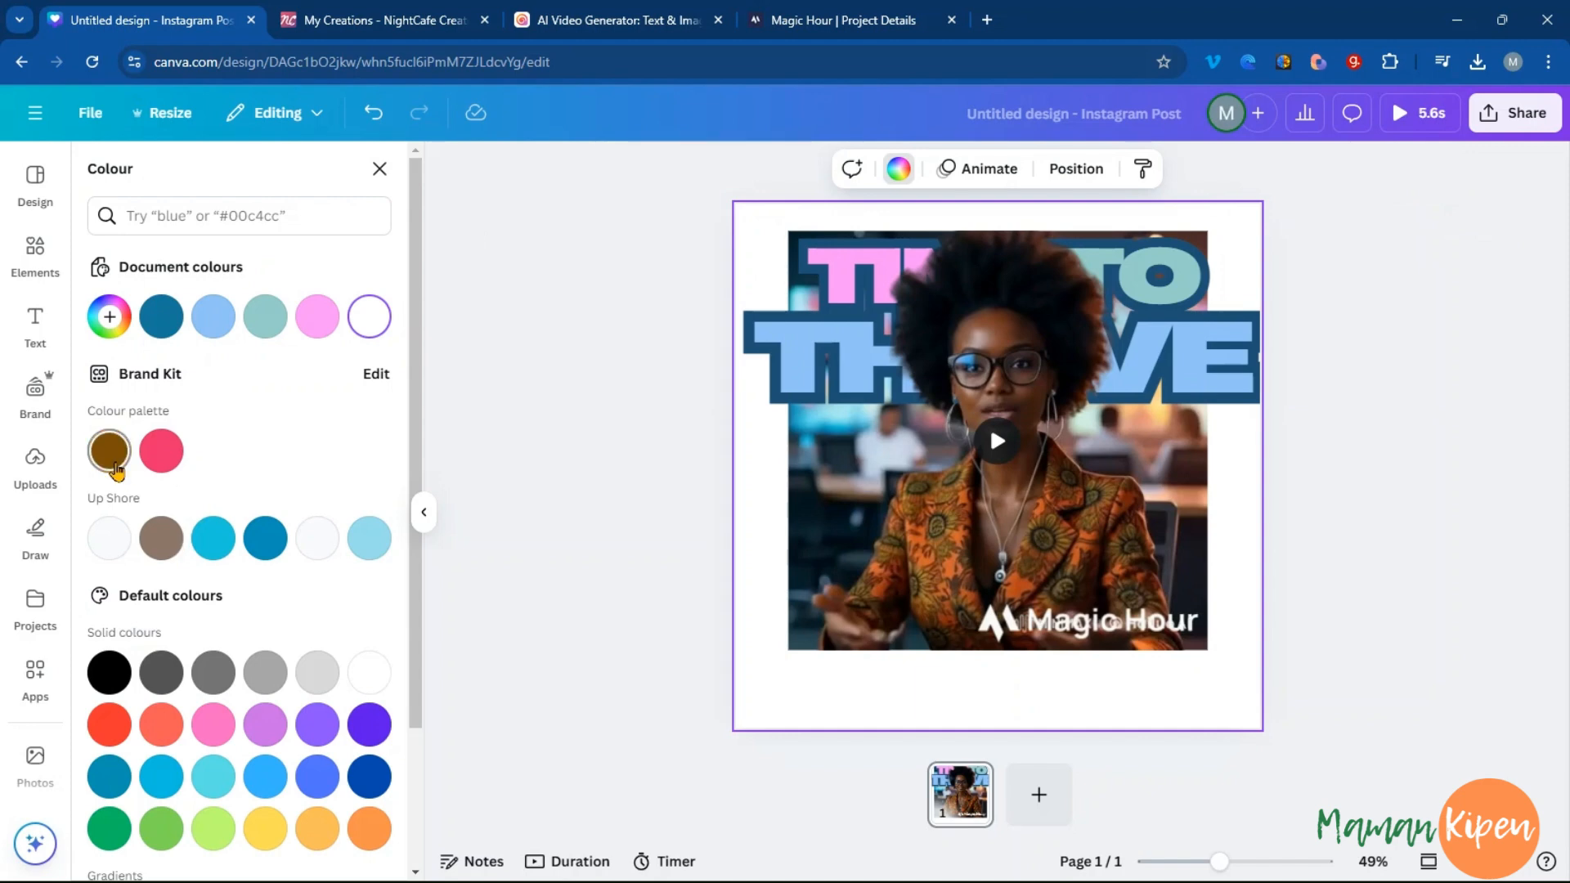
click(117, 471)
click(160, 725)
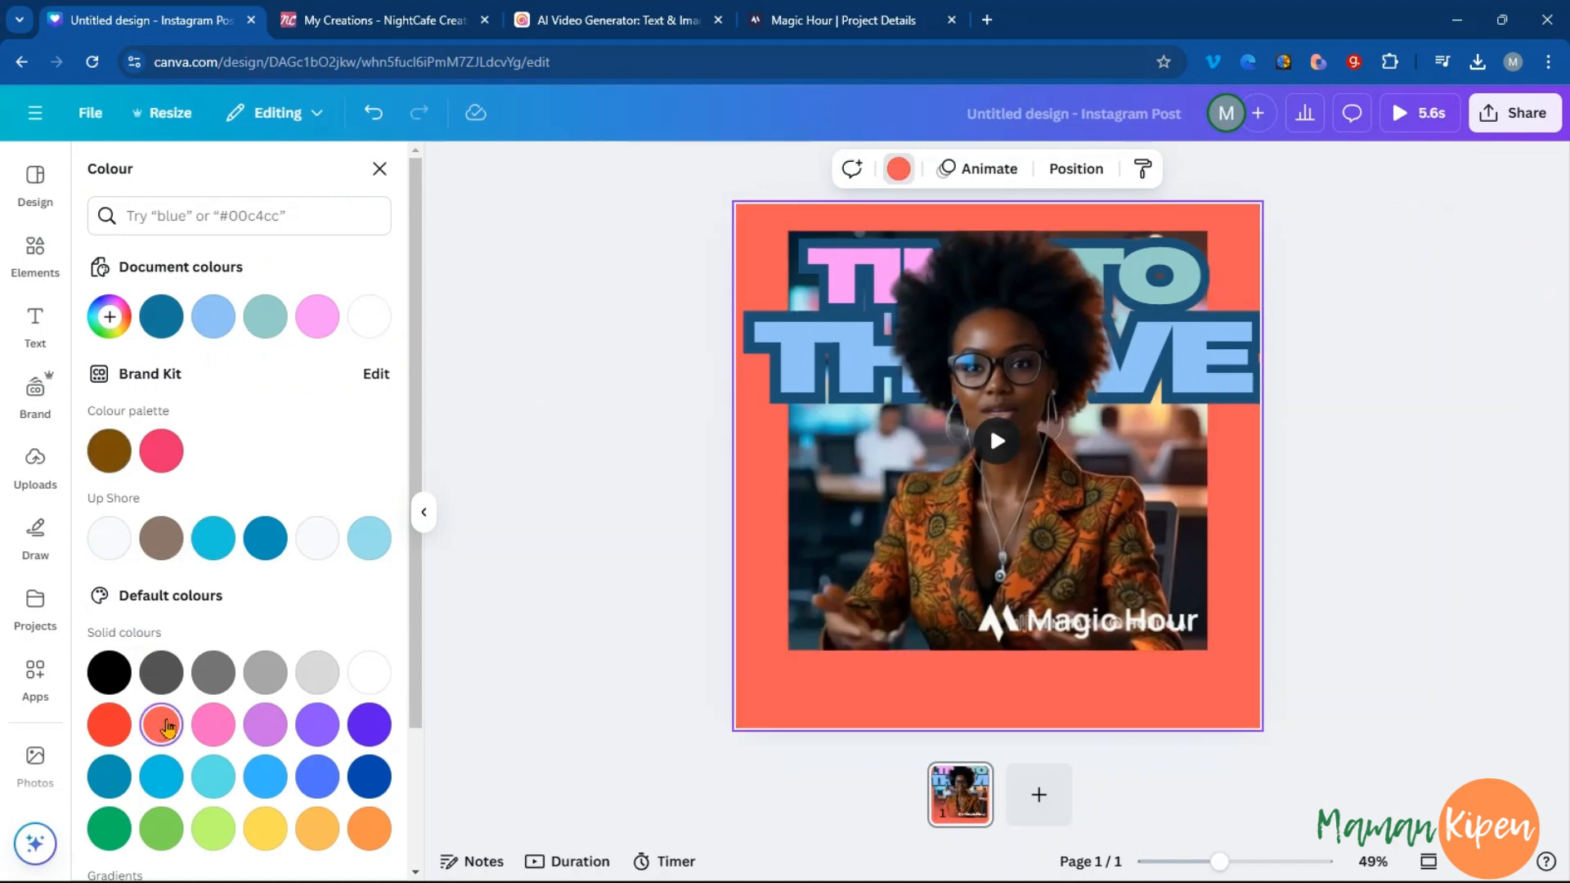
click(213, 725)
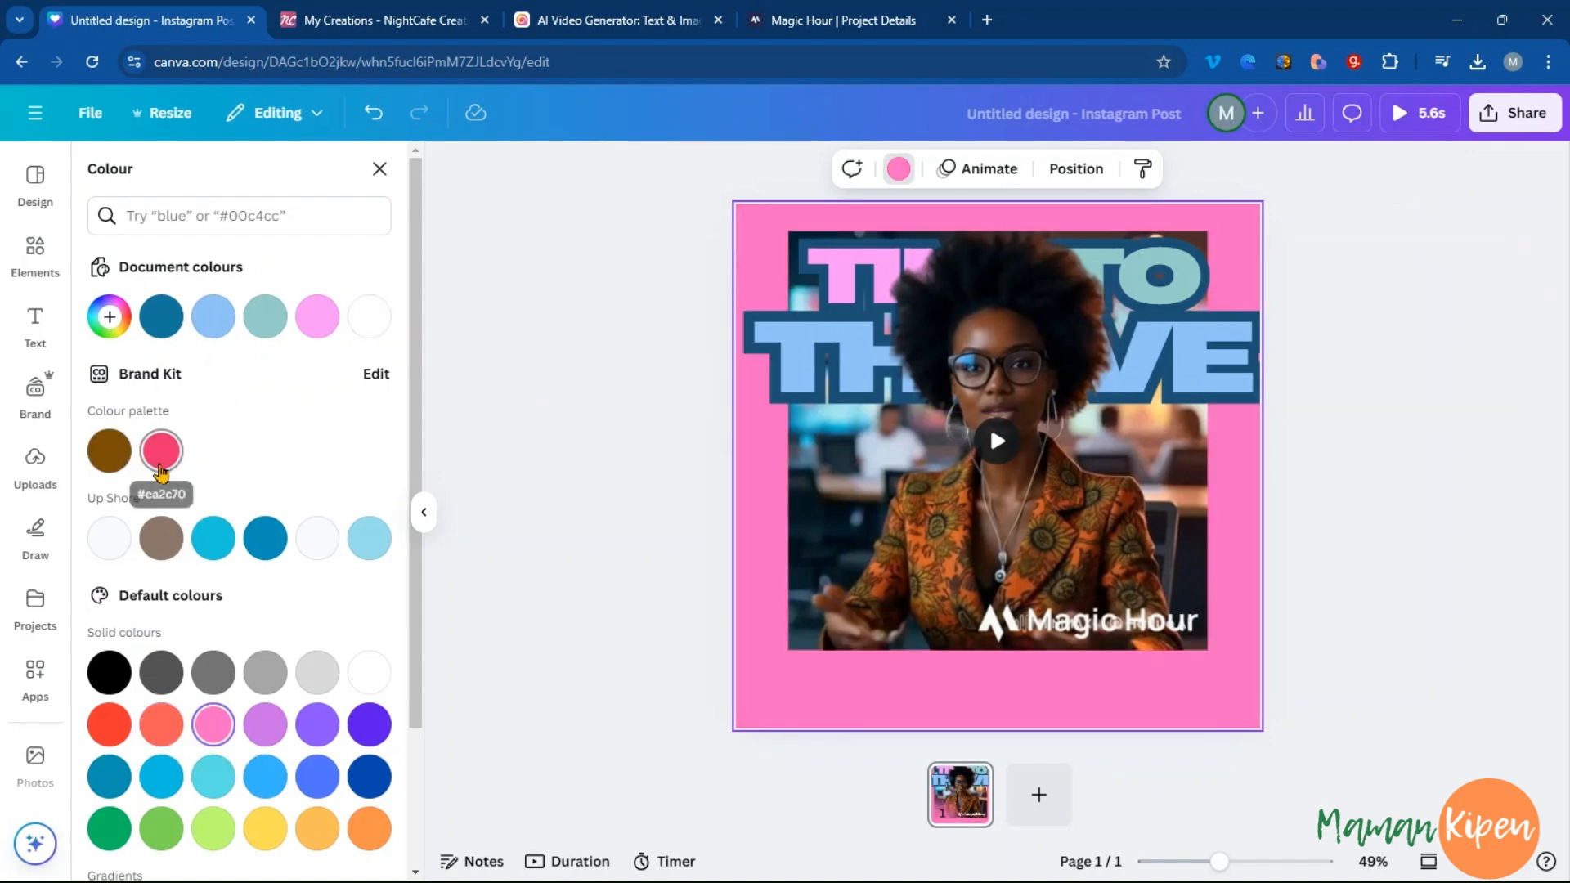
click(160, 469)
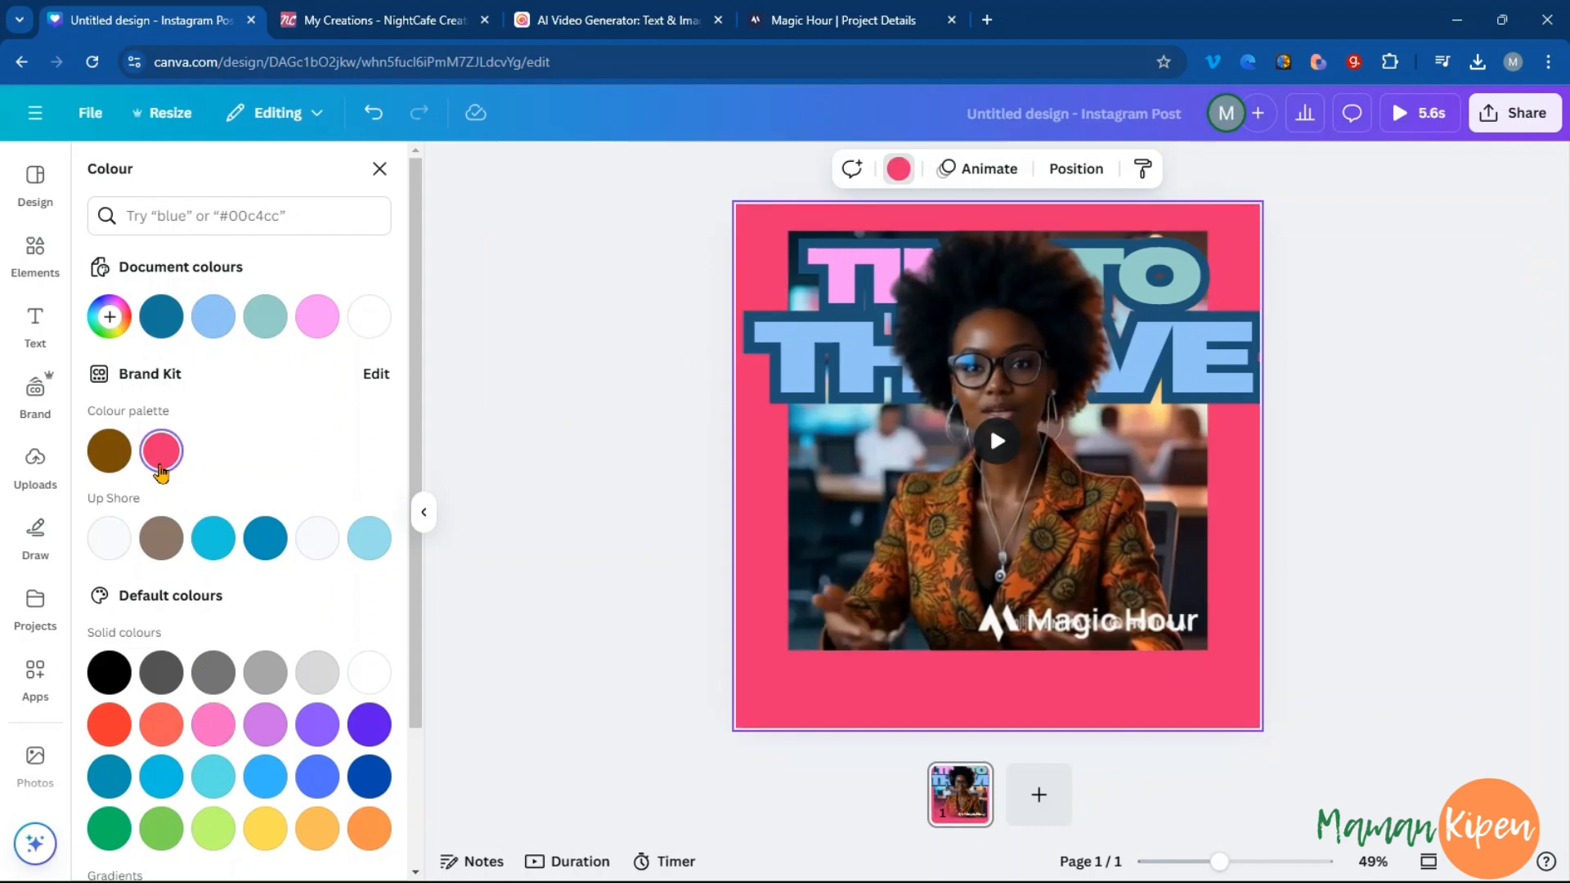
click(313, 319)
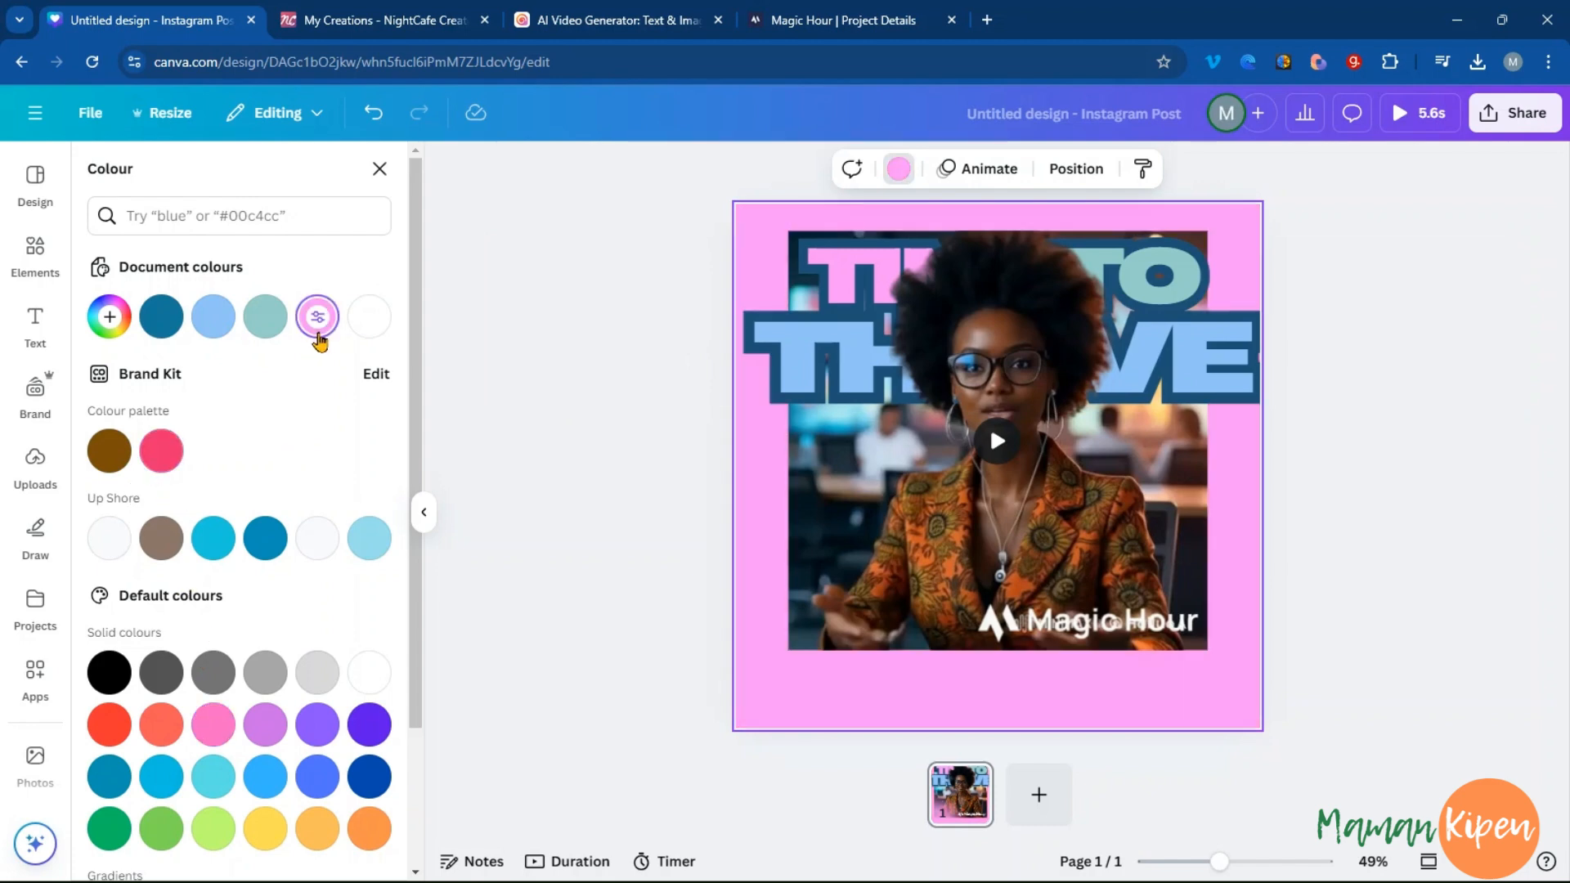
click(597, 583)
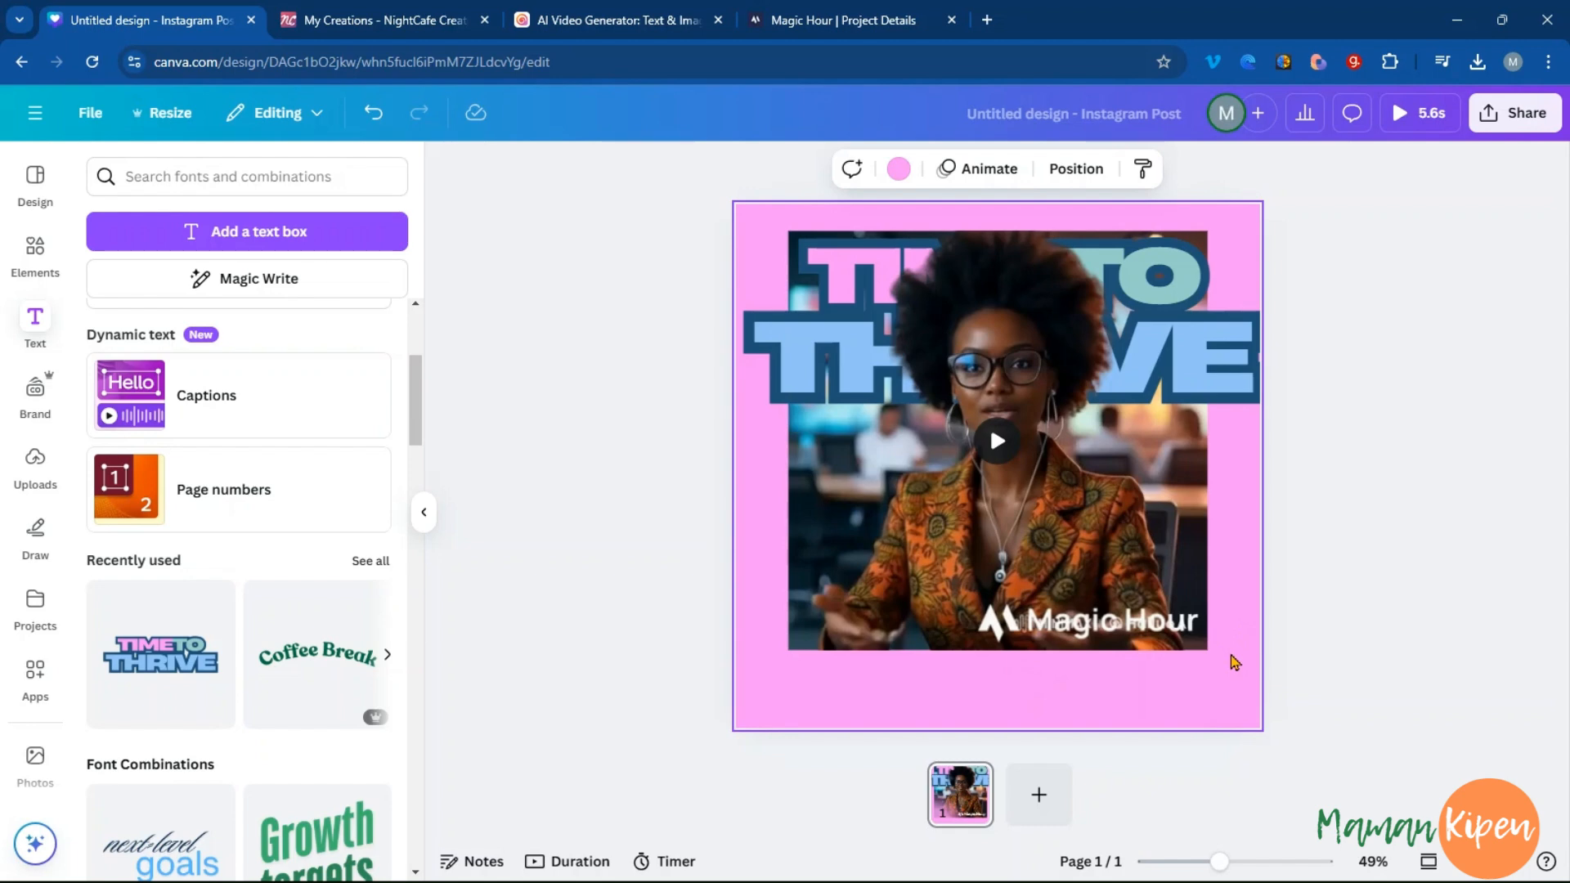
Switch to Magic Hour to play the finished lip sync video, and return to the NightCafe creations page
click(835, 17)
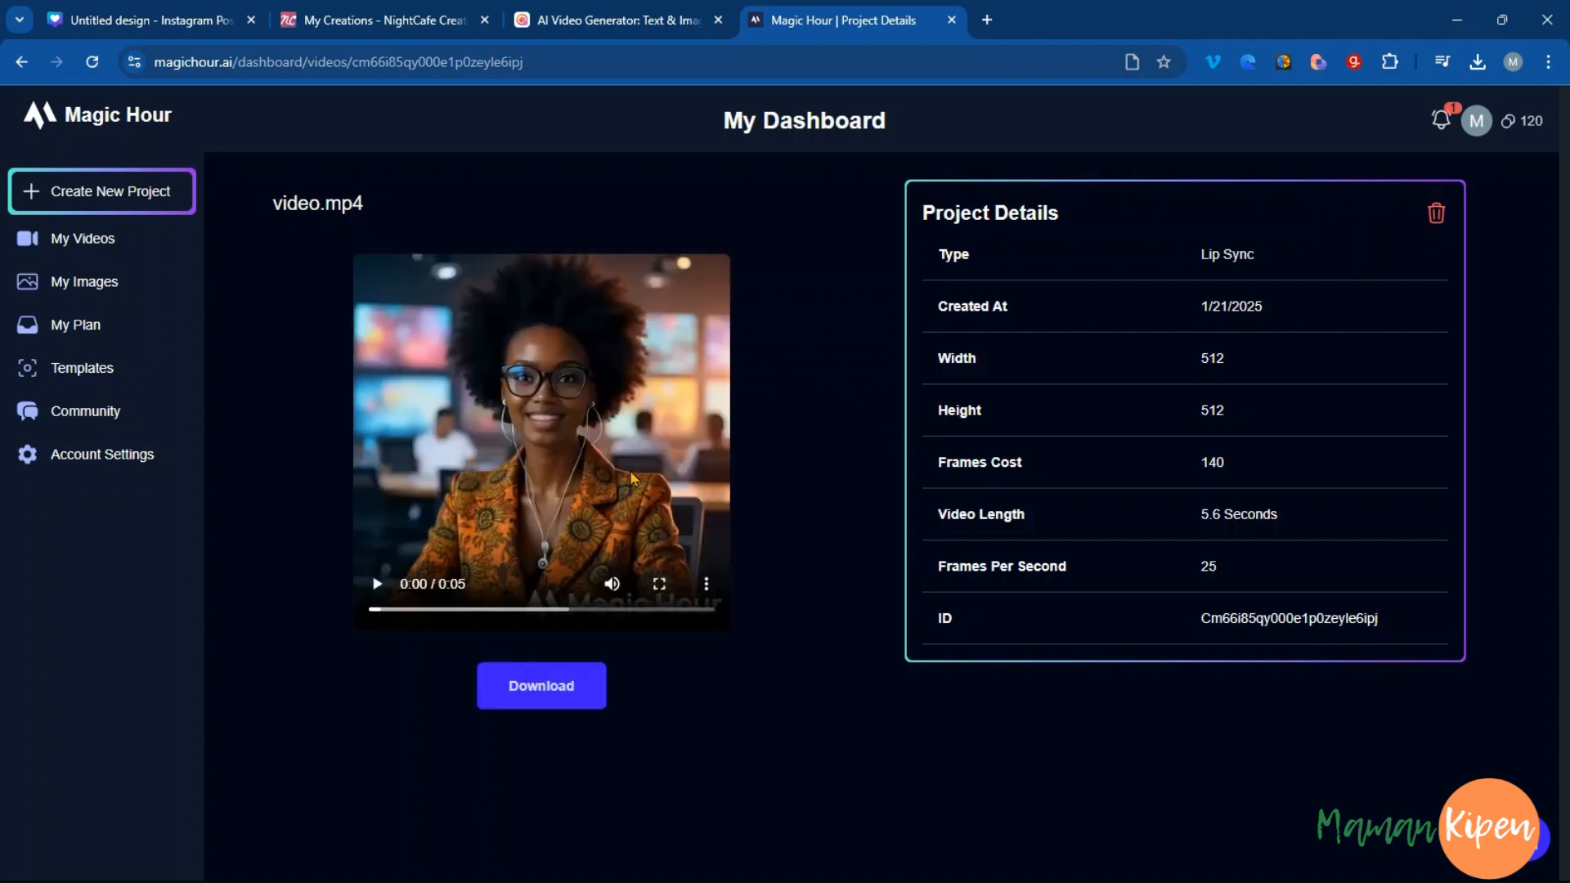
click(377, 583)
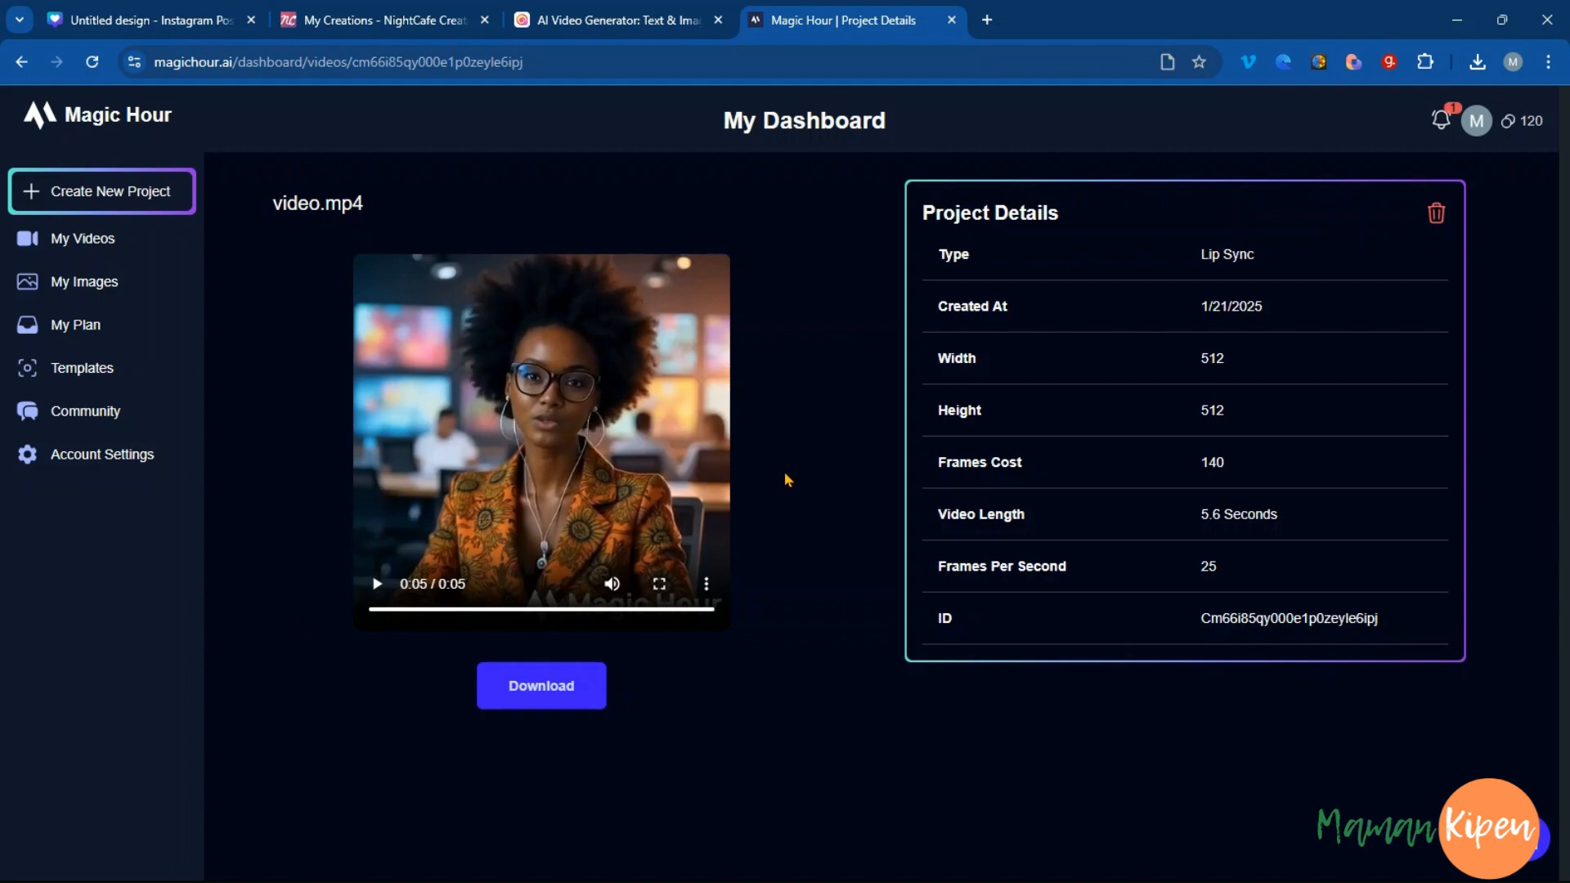
click(385, 20)
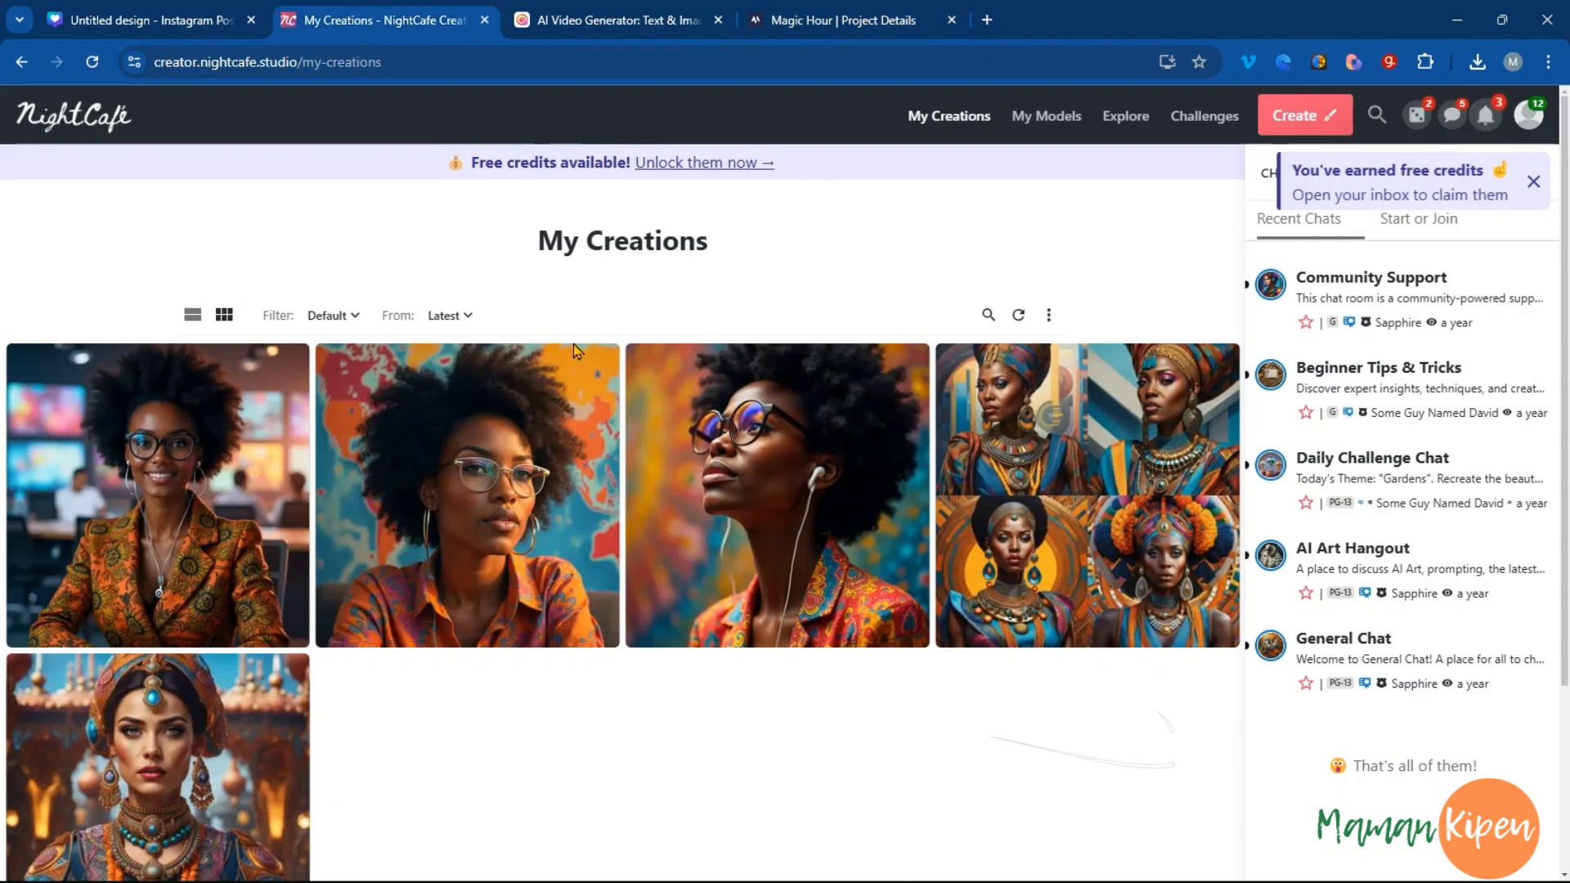